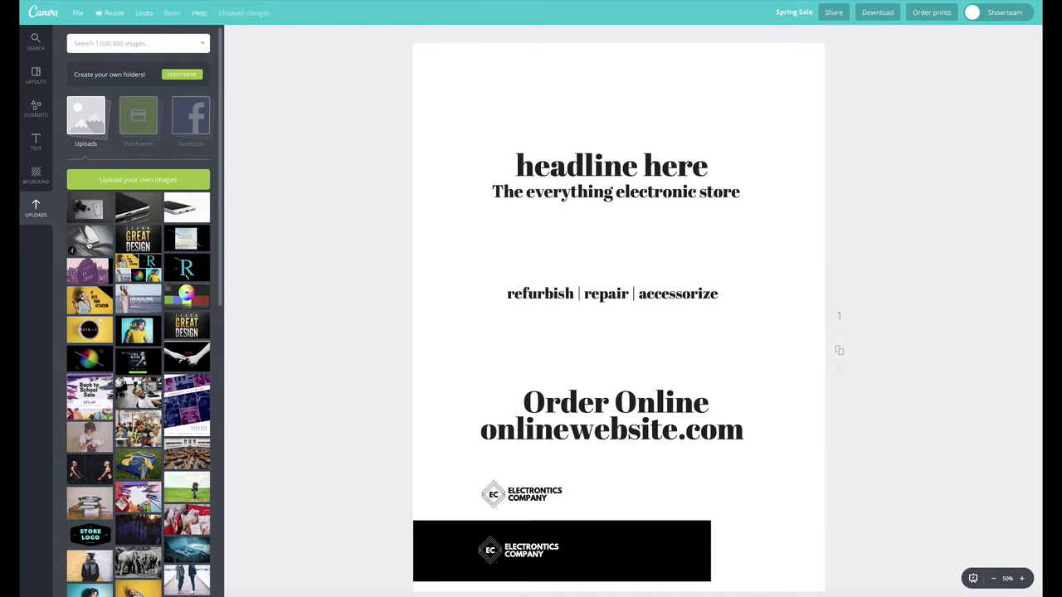
- Place the uploaded cracked-phone photo on the flyer and enlarge it to cover the upper part of the page
{"action": "left_click_drag", "start_coordinate": [89, 239], "coordinate": [639, 274]}
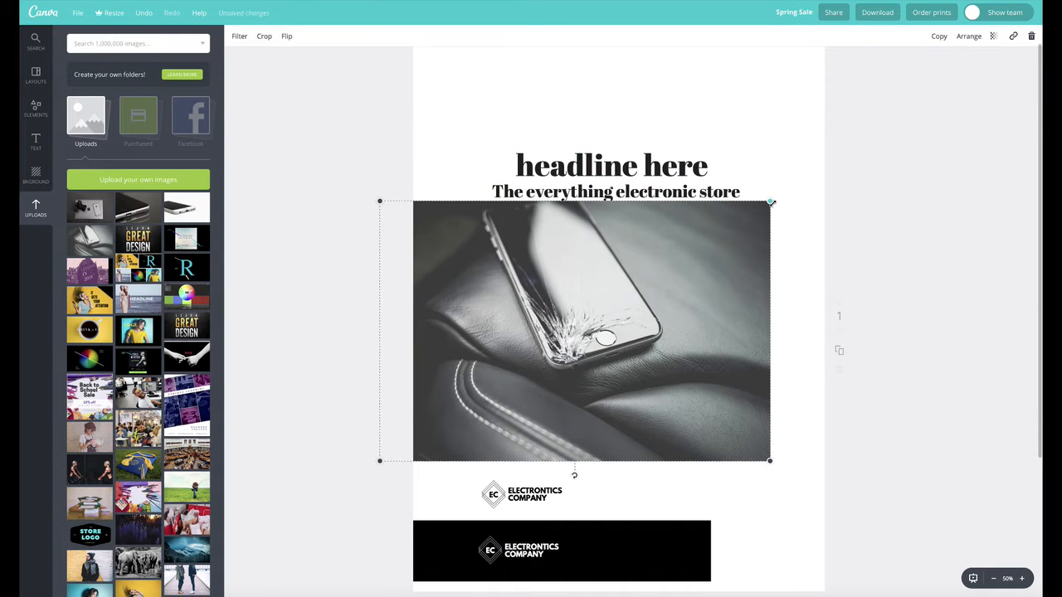
{"action": "left_click_drag", "start_coordinate": [771, 202], "coordinate": [922, 122]}
{"action": "left_click_drag", "start_coordinate": [765, 357], "coordinate": [730, 286]}
- Send the cracked-phone photo behind all the flyer's text
{"action": "left_click", "coordinate": [969, 36]}
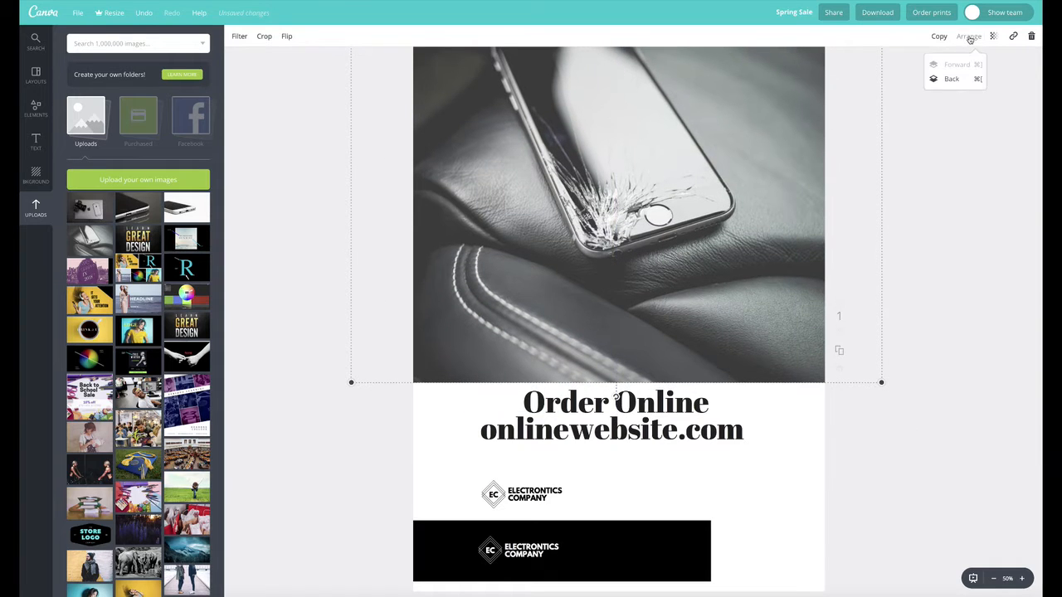
{"action": "left_click", "coordinate": [954, 79]}
{"action": "left_click", "coordinate": [954, 79]}
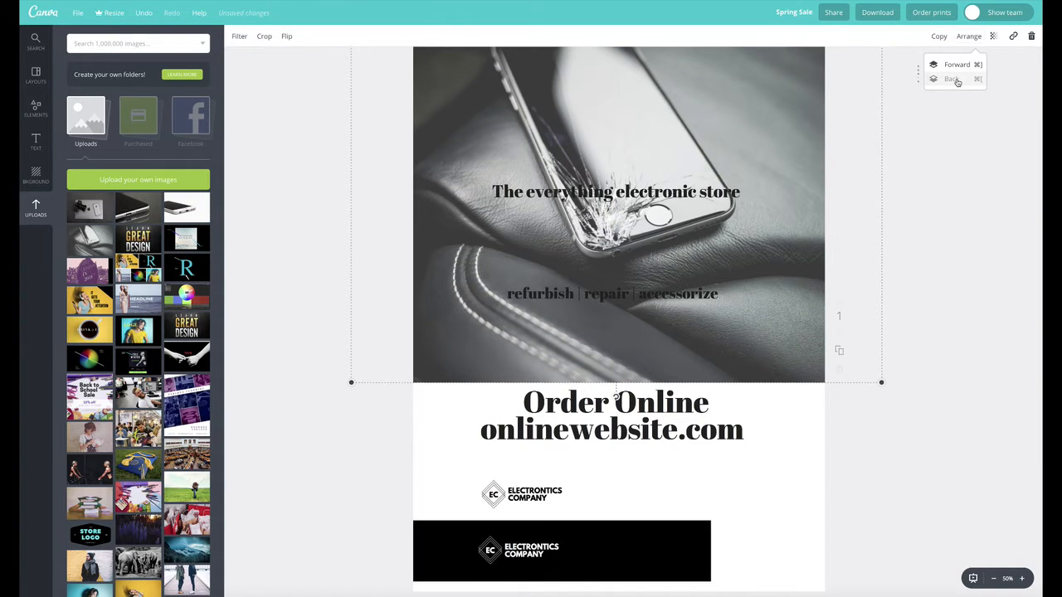
{"action": "left_click", "coordinate": [955, 79]}
{"action": "left_click", "coordinate": [957, 81]}
{"action": "left_click", "coordinate": [938, 218]}
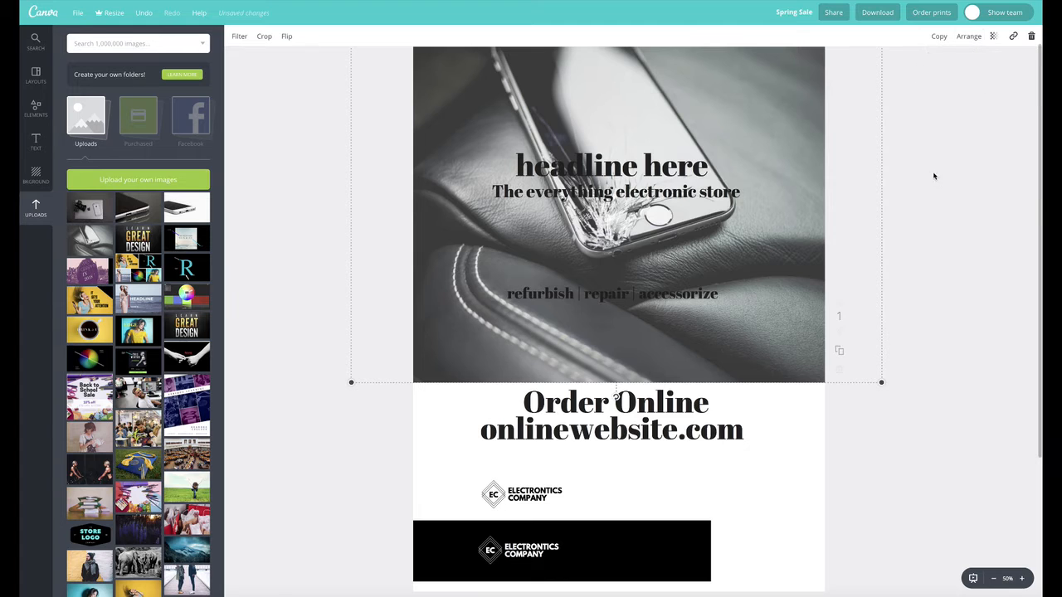
- Reposition the photo and scale it down slightly, keeping it across the full page width above "Order Online"
{"action": "left_click_drag", "start_coordinate": [794, 296], "coordinate": [766, 323]}
{"action": "mouse_move", "coordinate": [853, 397]}
{"action": "left_mouse_down"}
{"action": "mouse_move", "coordinate": [804, 348]}
{"action": "mouse_move", "coordinate": [789, 316]}
{"action": "mouse_move", "coordinate": [810, 325]}
{"action": "left_mouse_up"}
{"action": "left_click", "coordinate": [939, 241]}
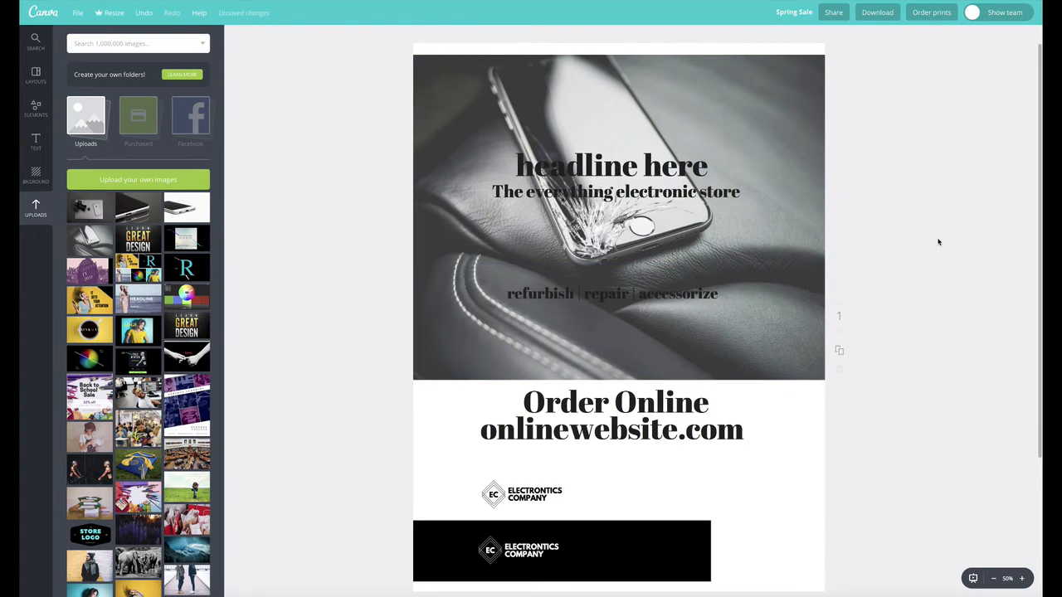
- Move the "headline here" text up and to the right, away from the tagline
{"action": "left_click", "coordinate": [660, 167]}
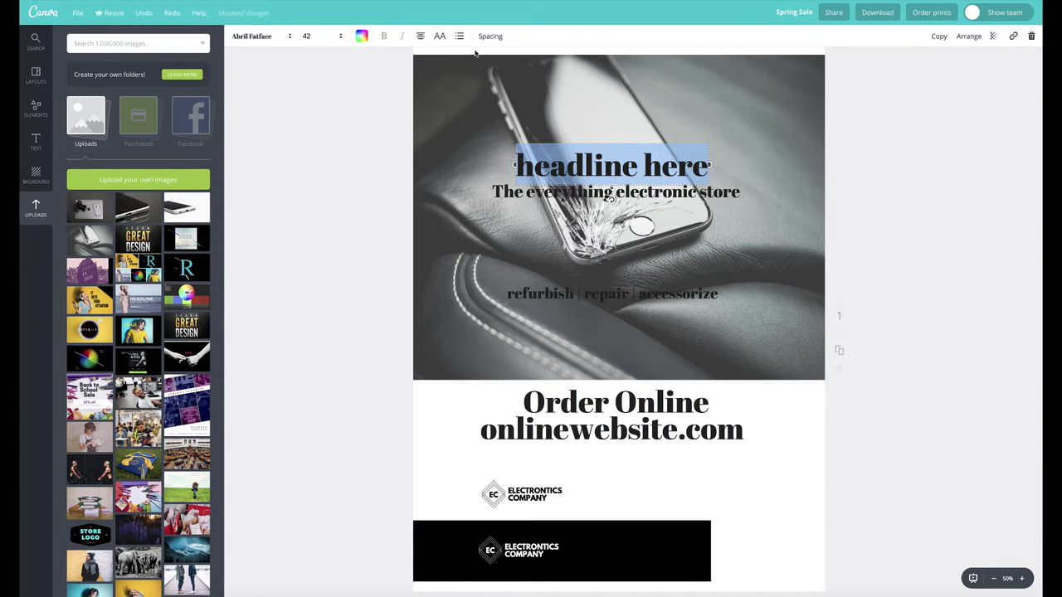
{"action": "left_click", "coordinate": [268, 118]}
{"action": "left_click_drag", "start_coordinate": [610, 167], "coordinate": [682, 118]}
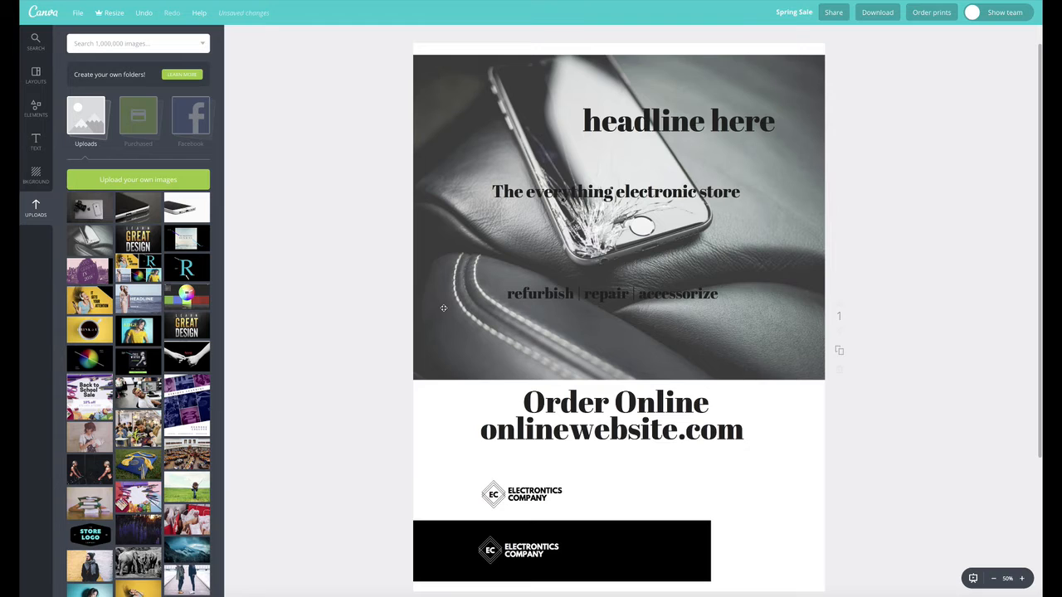
- Crop the lower part off the photo at full width and move it up to fill the page's top edge
{"action": "left_click", "coordinate": [472, 359]}
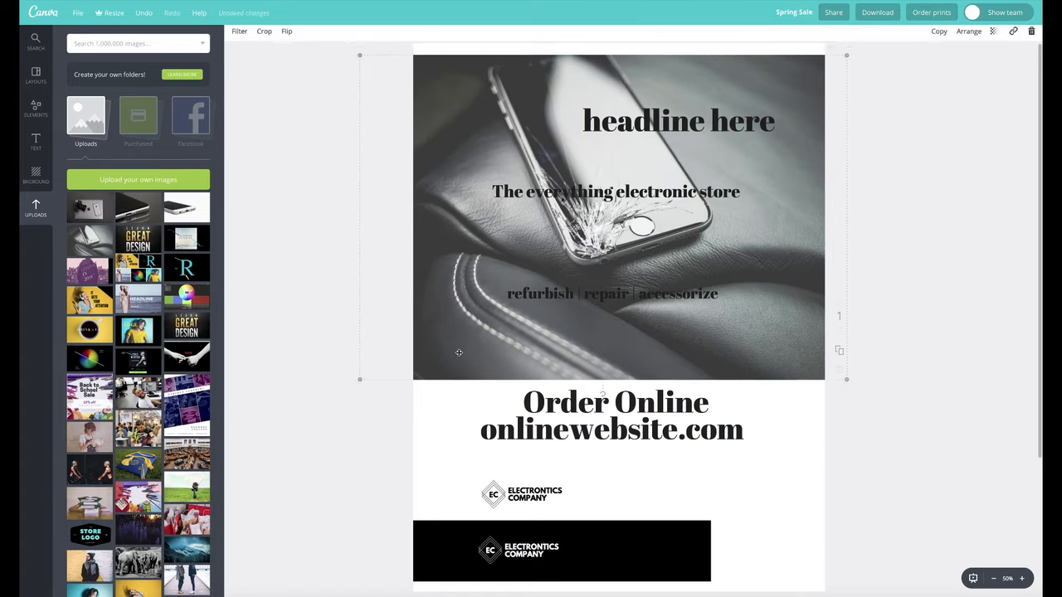
{"action": "double_click", "coordinate": [444, 350]}
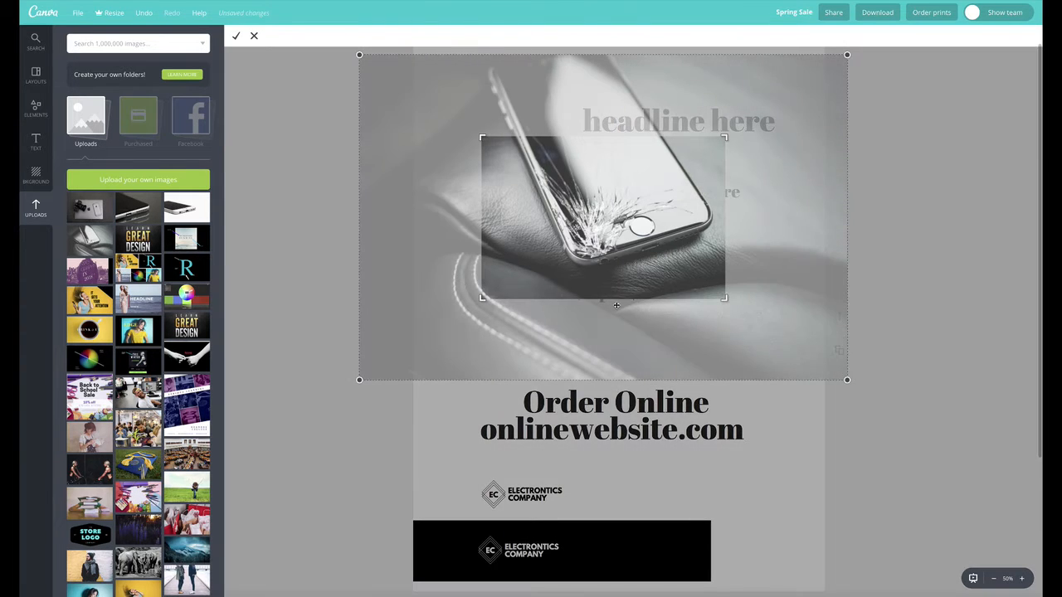
{"action": "left_click_drag", "start_coordinate": [482, 300], "coordinate": [359, 303]}
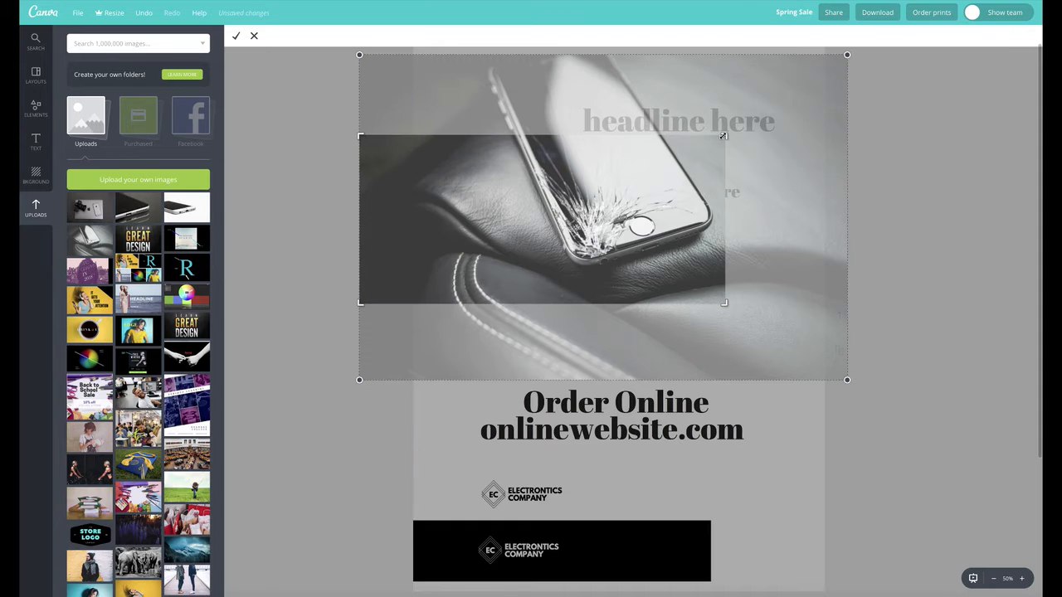
{"action": "left_click_drag", "start_coordinate": [725, 137], "coordinate": [741, 126]}
{"action": "left_click_drag", "start_coordinate": [823, 90], "coordinate": [897, 48]}
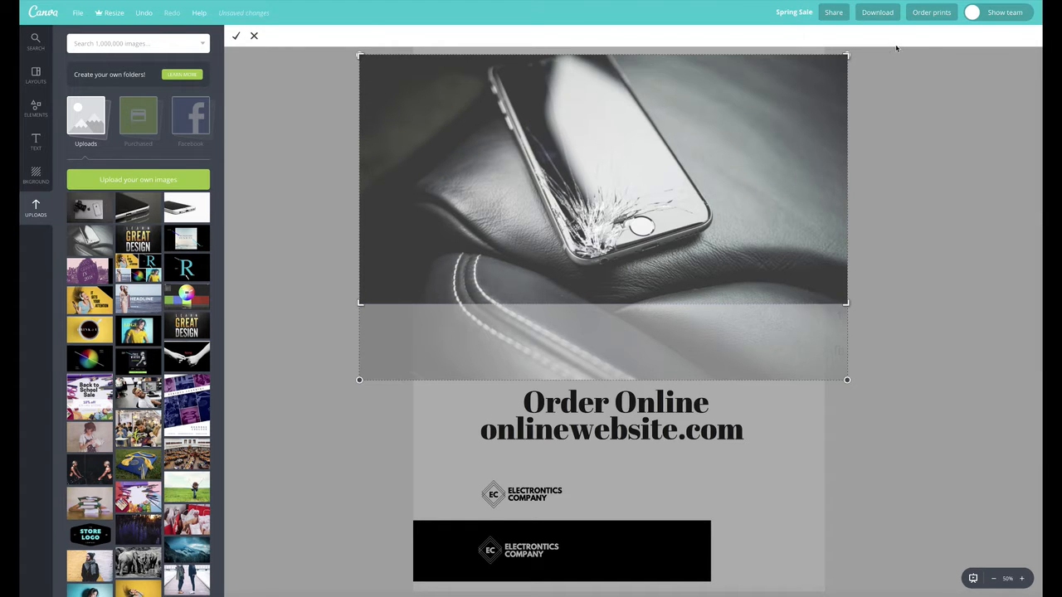
{"action": "left_click", "coordinate": [235, 38]}
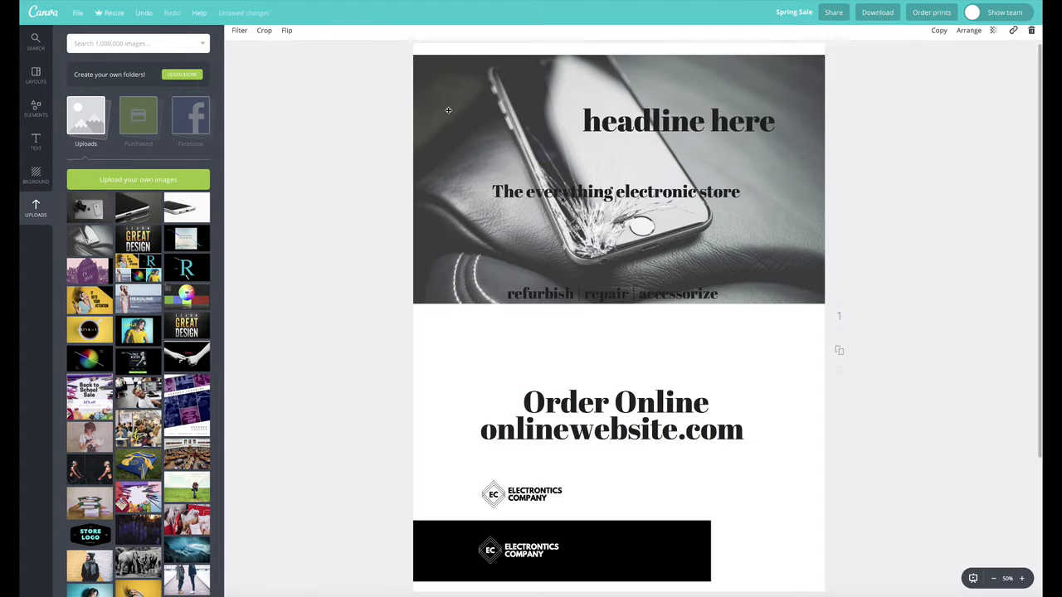
{"action": "left_click_drag", "start_coordinate": [469, 106], "coordinate": [470, 94]}
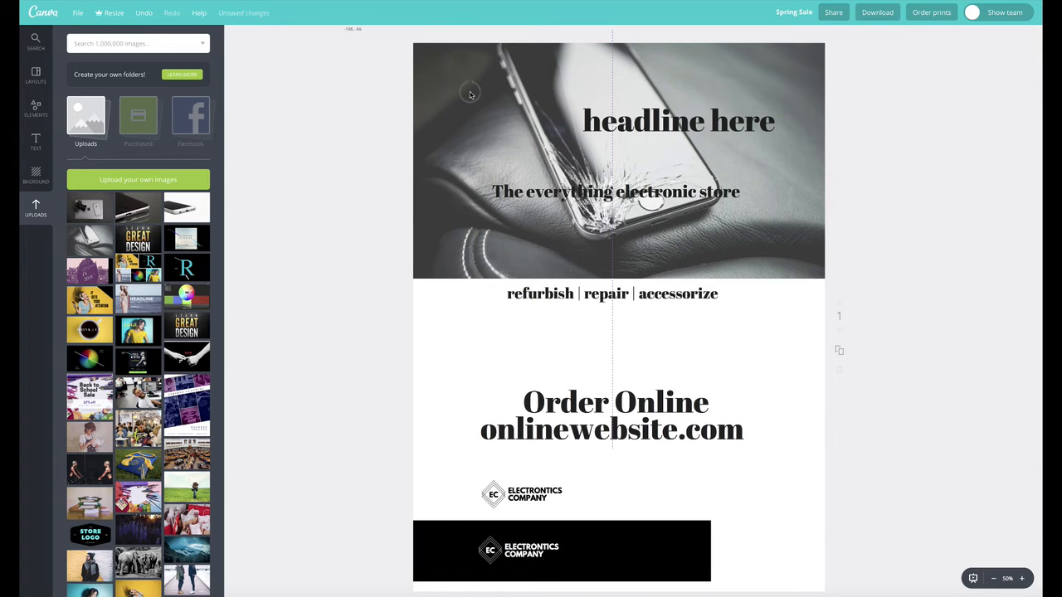
- Move the headline to the lower part of the photo and set its font size to 64
{"action": "left_click_drag", "start_coordinate": [629, 127], "coordinate": [497, 272]}
{"action": "left_click", "coordinate": [599, 268]}
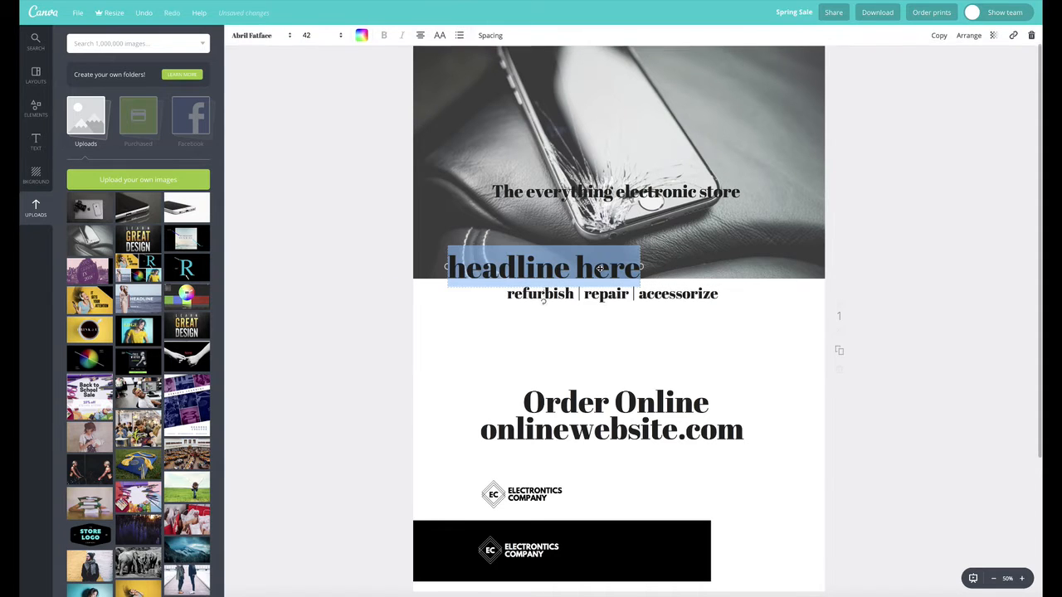
{"action": "left_click", "coordinate": [308, 35]}
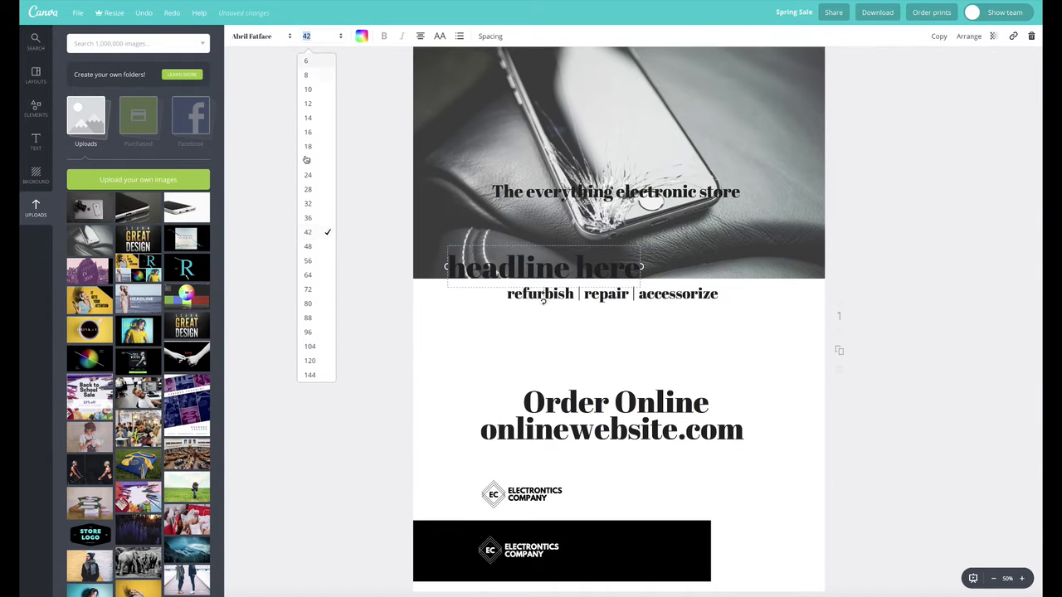
{"action": "left_click", "coordinate": [308, 274]}
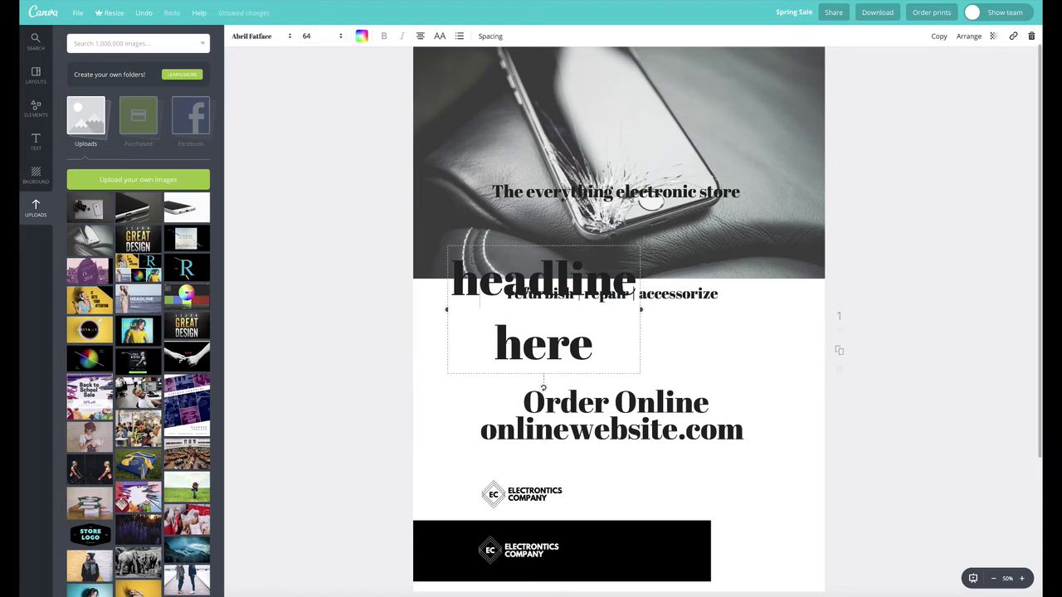
- Convert the whole headline to uppercase
{"action": "left_click_drag", "start_coordinate": [455, 270], "coordinate": [610, 341]}
{"action": "left_click", "coordinate": [440, 36]}
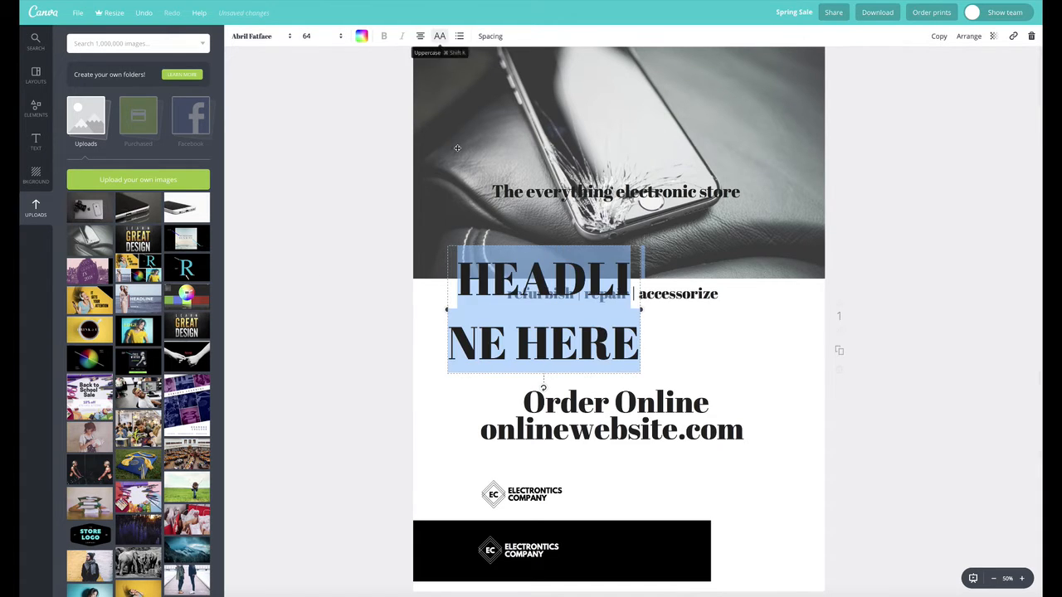
{"action": "key", "text": "Escape"}
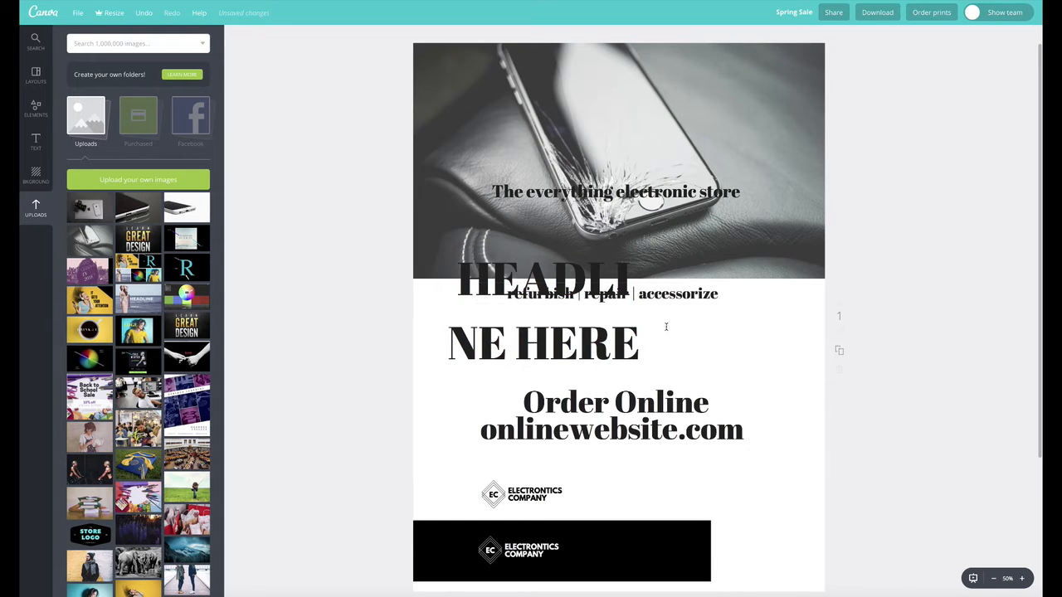
- Widen the headline's text box so it fits on one line, and centre it across the photo's lower edge
{"action": "left_click", "coordinate": [665, 325]}
{"action": "left_click", "coordinate": [637, 340]}
{"action": "left_click", "coordinate": [634, 350]}
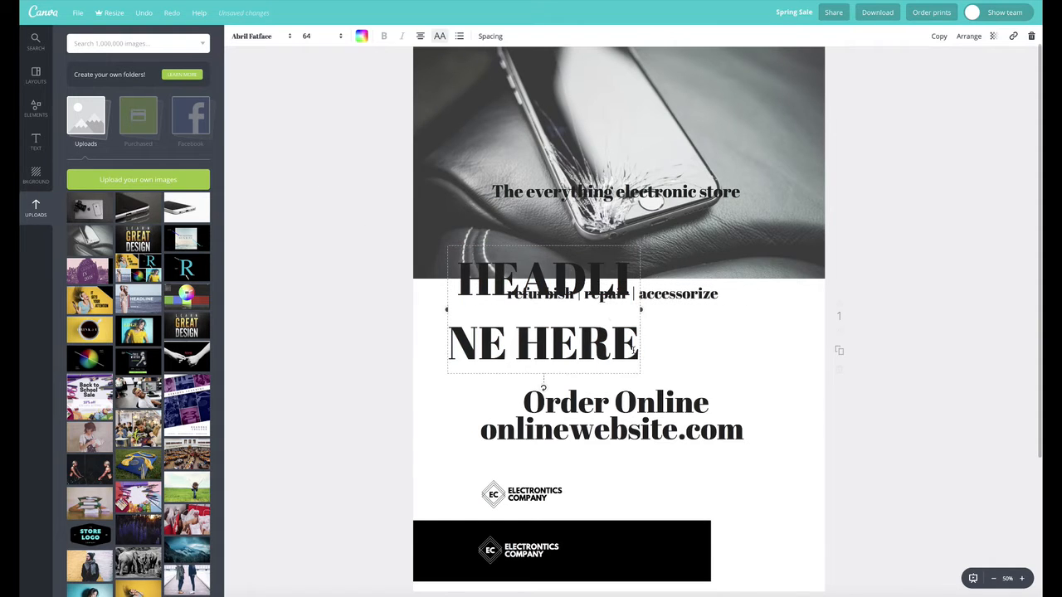
{"action": "left_click_drag", "start_coordinate": [642, 312], "coordinate": [827, 302]}
{"action": "left_click_drag", "start_coordinate": [746, 272], "coordinate": [724, 260]}
- Change the headline's text colour to white
{"action": "left_click", "coordinate": [724, 260]}
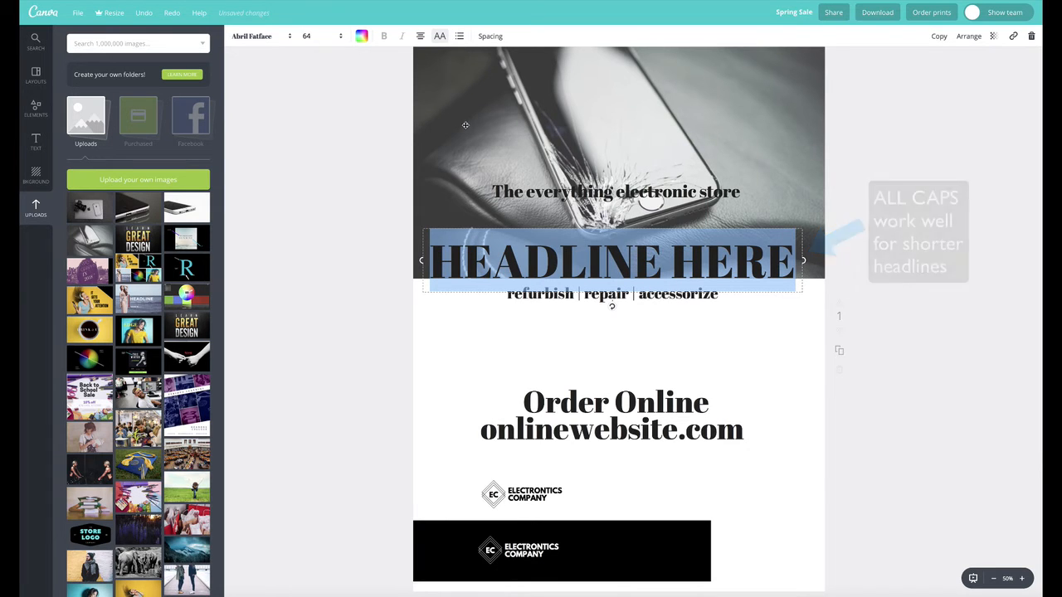
{"action": "left_click", "coordinate": [362, 35]}
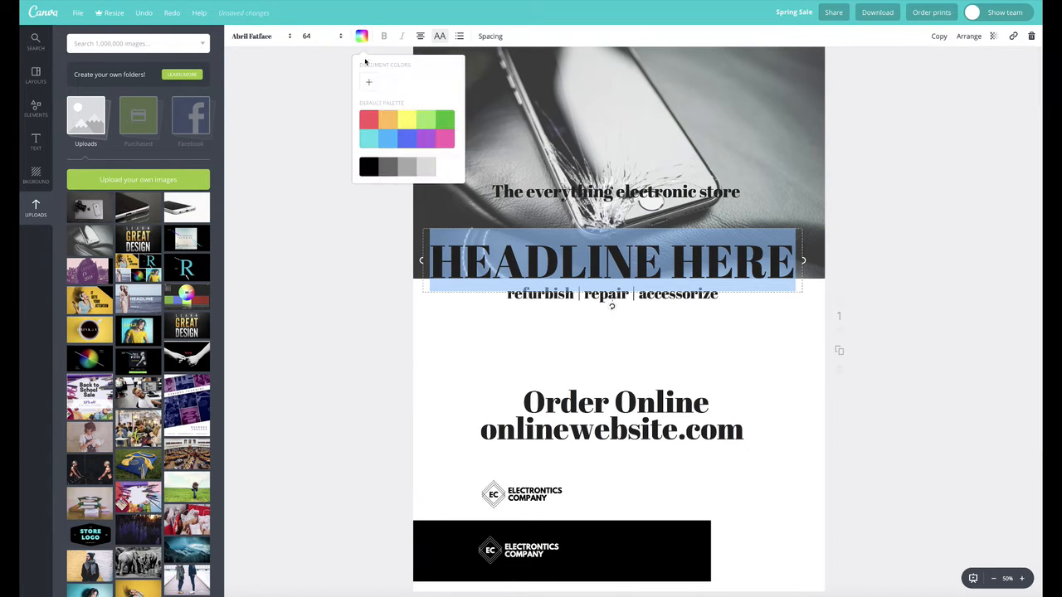
{"action": "left_click", "coordinate": [446, 166]}
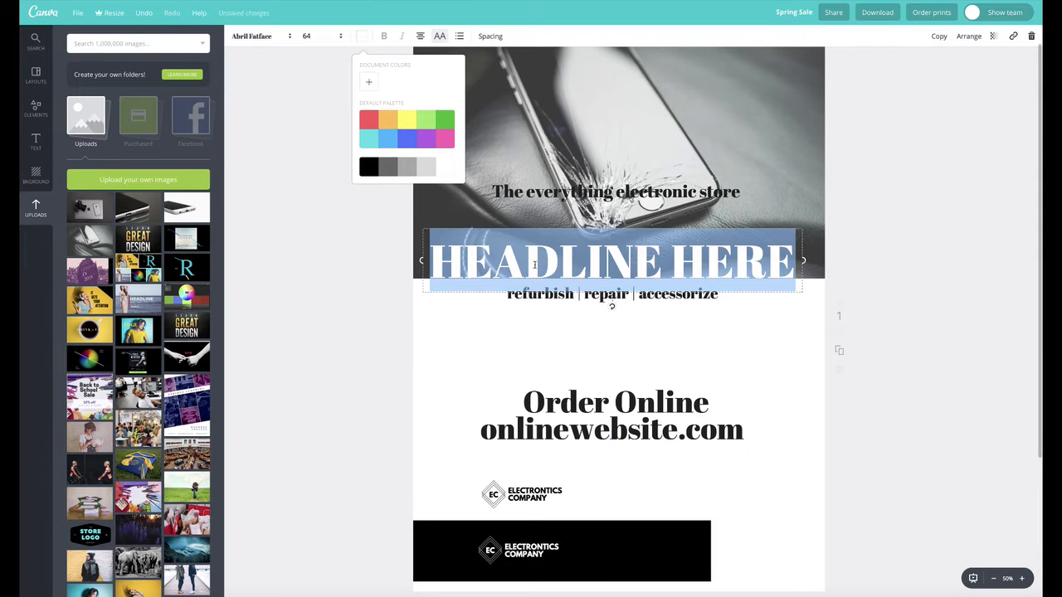
{"action": "left_click", "coordinate": [346, 216]}
- Nudge the headline and replace its text with "IT DOES NOT HAVE TO BE SAD"
{"action": "left_click_drag", "start_coordinate": [566, 258], "coordinate": [568, 260]}
{"action": "double_click", "coordinate": [567, 260]}
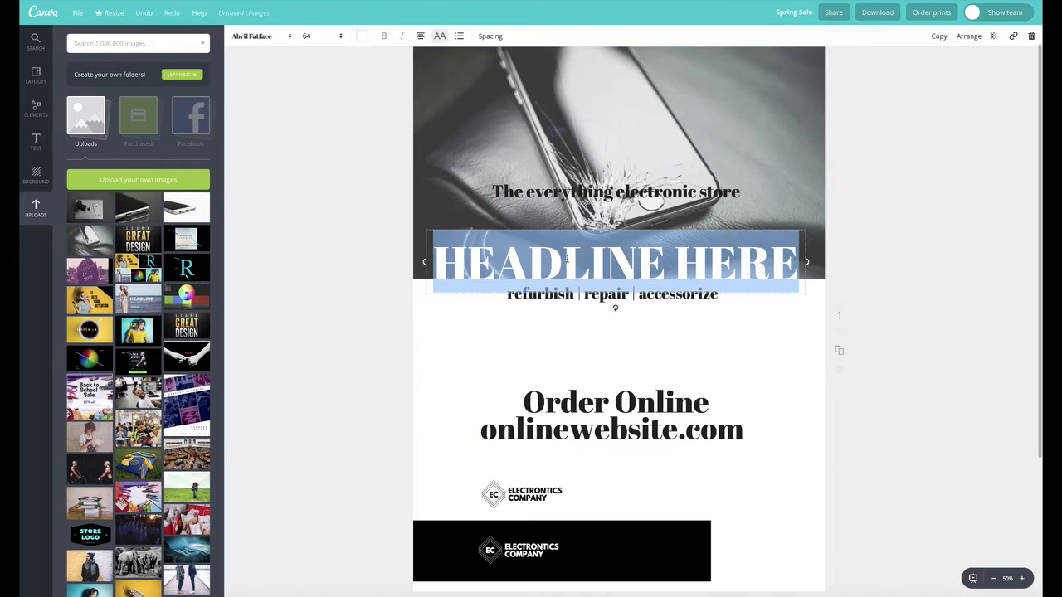
{"action": "type", "text": "IT DOES NOT"}
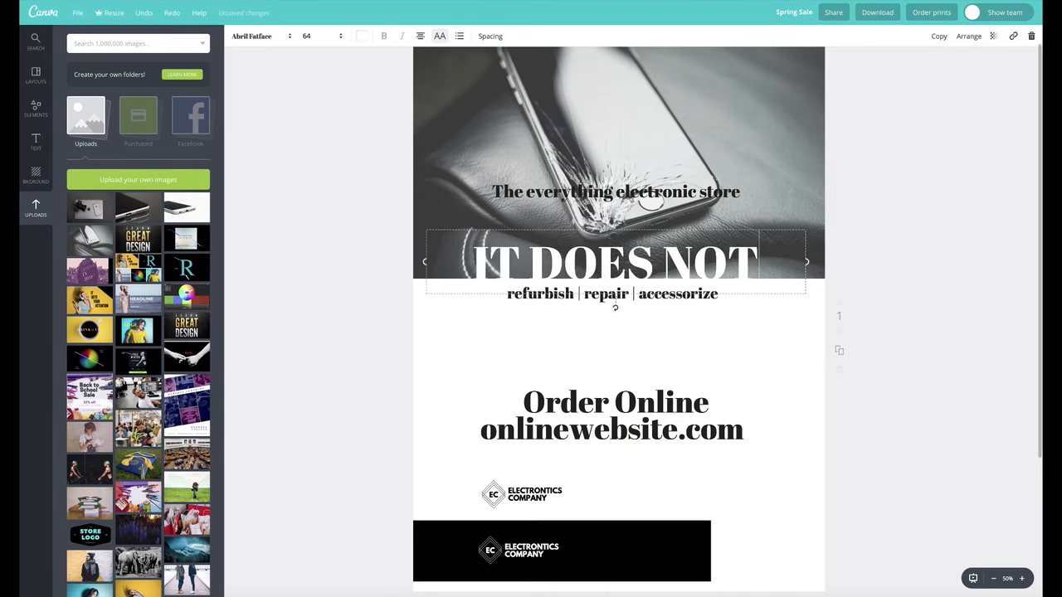
{"action": "key", "text": "Return"}
- Set the whole headline's font size to 42
{"action": "left_click_drag", "start_coordinate": [469, 263], "coordinate": [832, 338]}
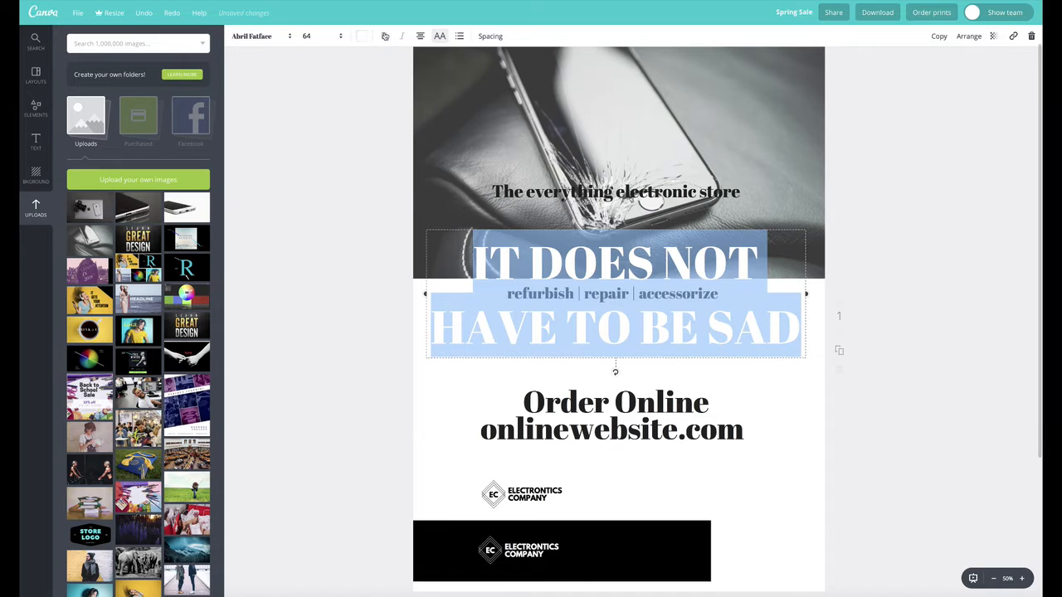
{"action": "left_click", "coordinate": [325, 38]}
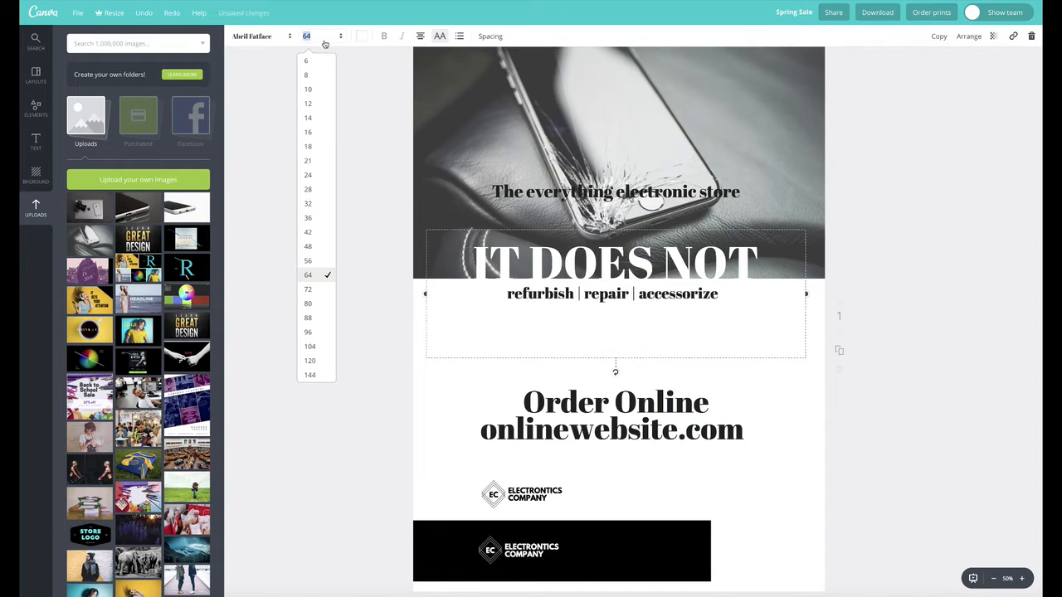
{"action": "left_click", "coordinate": [314, 237]}
{"action": "left_click", "coordinate": [346, 194]}
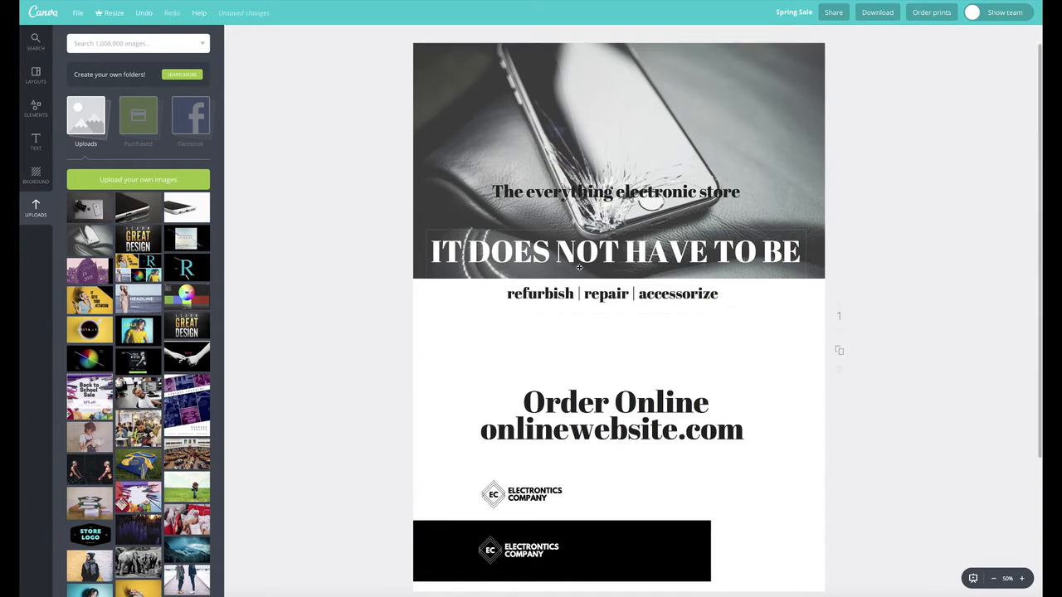
- Set the headline's font size to 36 and move it up between the tagline and the photo's lower edge
{"action": "double_click", "coordinate": [744, 256]}
{"action": "triple_click", "coordinate": [552, 252]}
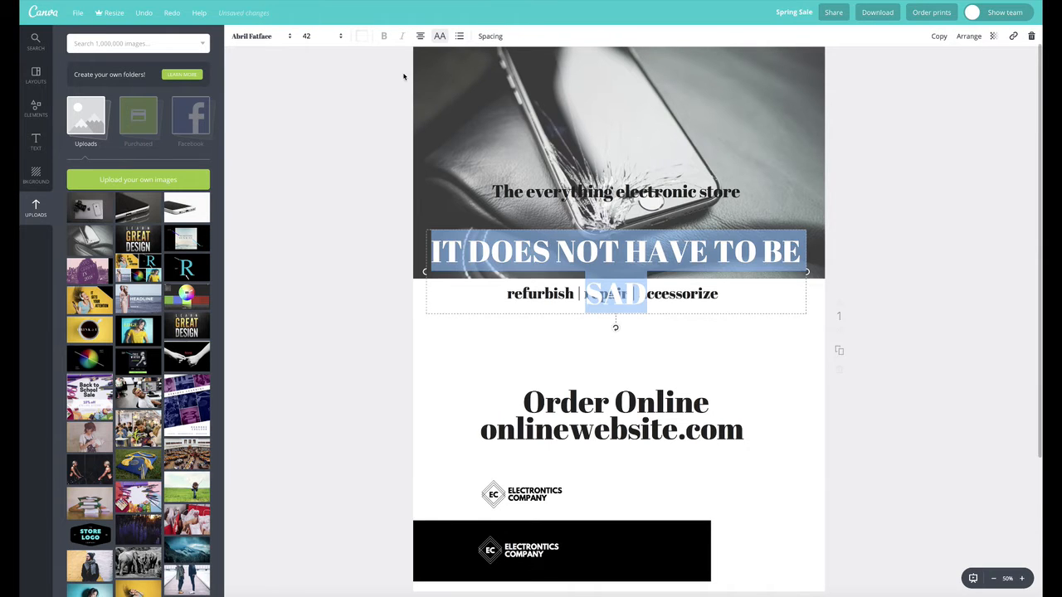
{"action": "left_click", "coordinate": [325, 38]}
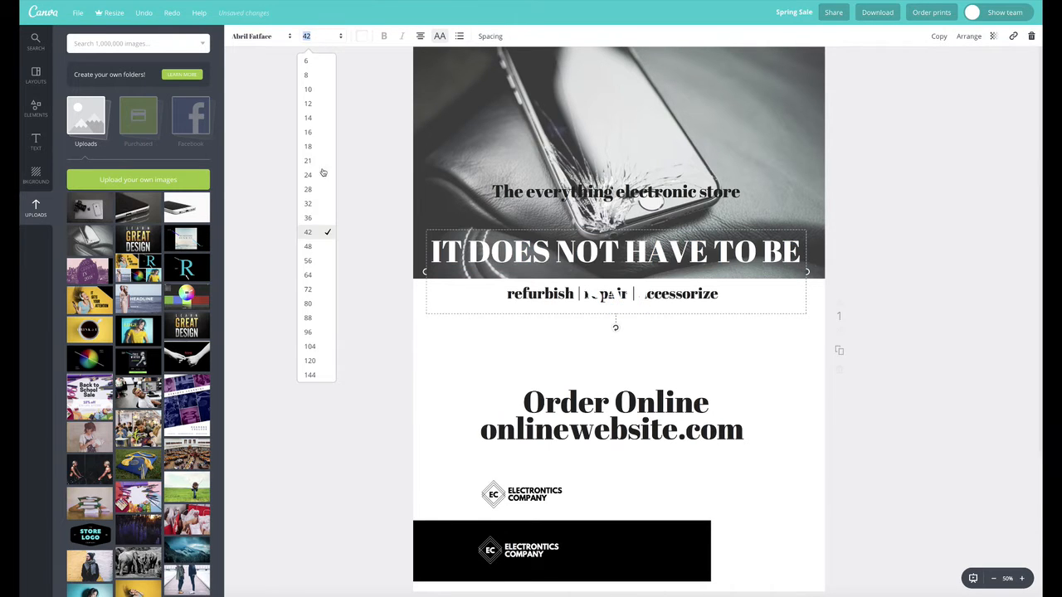
{"action": "left_click", "coordinate": [316, 219]}
{"action": "mouse_move", "coordinate": [708, 244]}
{"action": "left_mouse_down"}
{"action": "mouse_move", "coordinate": [708, 268]}
{"action": "mouse_move", "coordinate": [714, 234]}
{"action": "left_mouse_up"}
- Insert "SO" before "SAD" in the headline and break the line after "HAVE"
{"action": "double_click", "coordinate": [713, 233]}
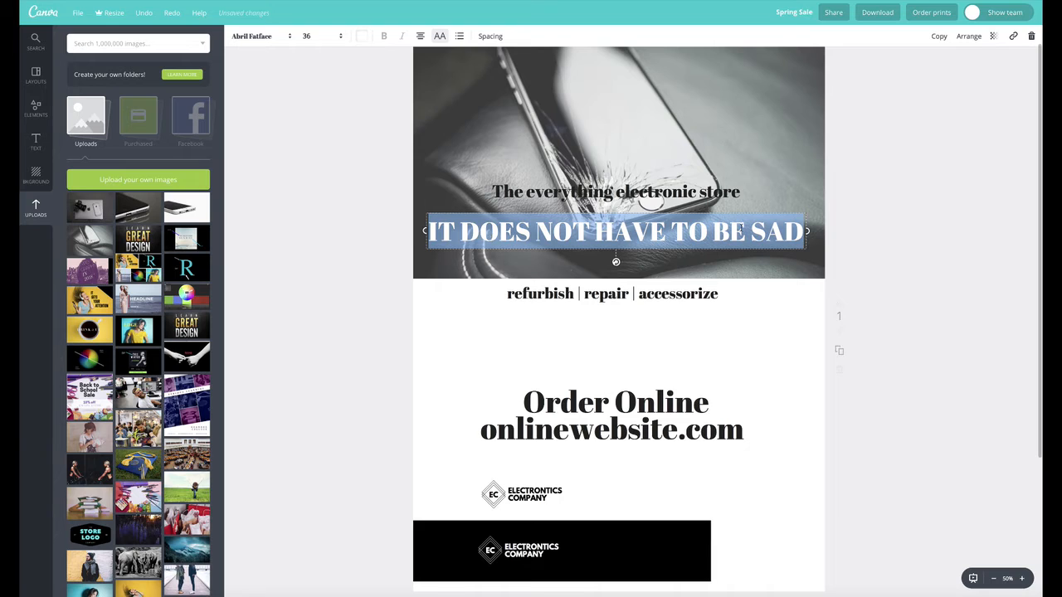
{"action": "left_click", "coordinate": [751, 232]}
{"action": "type", "text": "SO"}
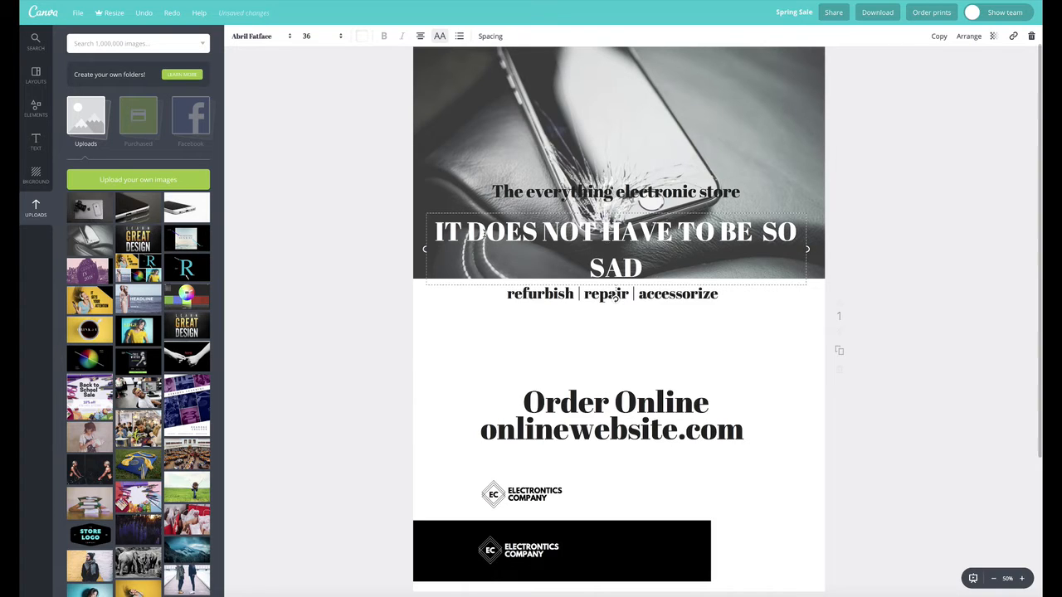
{"action": "left_click", "coordinate": [678, 232]}
{"action": "key", "text": "Return"}
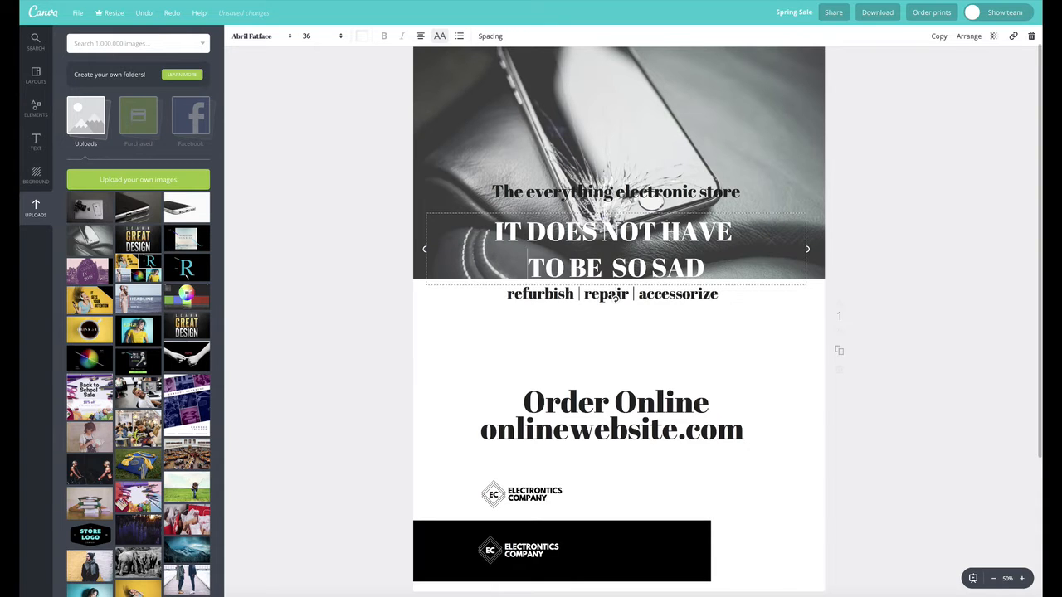
- Reduce the headline's line height to 0.87
{"action": "triple_click", "coordinate": [609, 265]}
{"action": "left_click", "coordinate": [491, 35]}
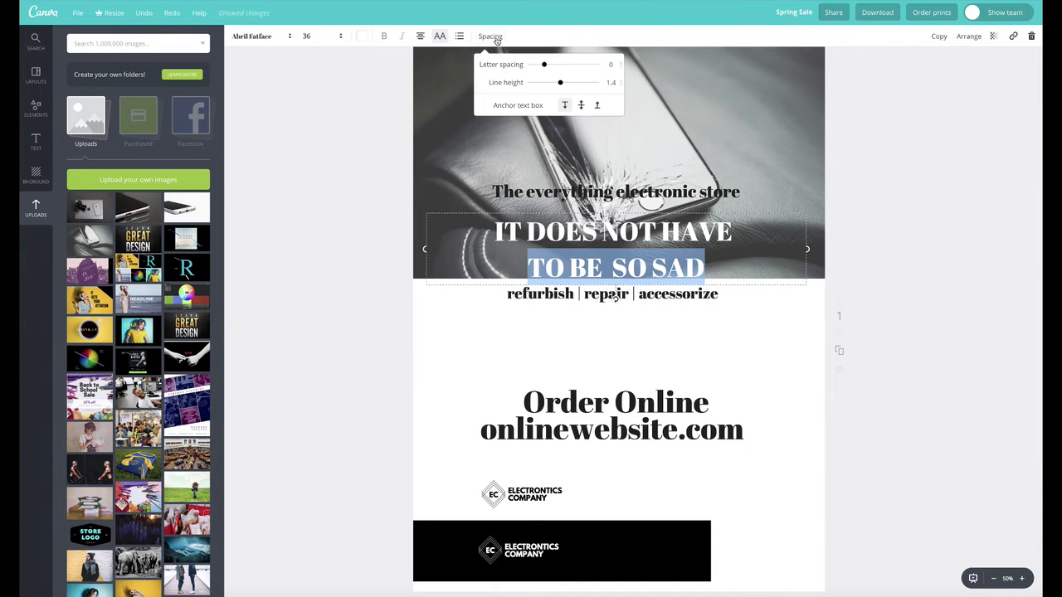
{"action": "left_click_drag", "start_coordinate": [561, 83], "coordinate": [545, 84]}
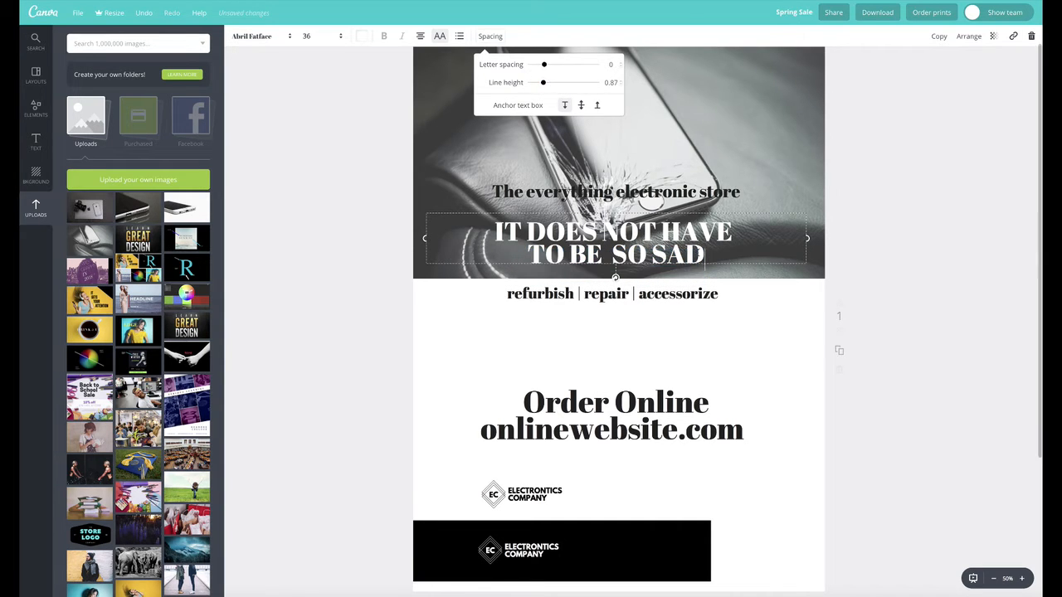
- Set the whole headline's font size to 56
{"action": "left_click_drag", "start_coordinate": [701, 255], "coordinate": [452, 200]}
{"action": "left_click", "coordinate": [499, 234]}
{"action": "left_click_drag", "start_coordinate": [489, 234], "coordinate": [722, 257]}
{"action": "left_click", "coordinate": [327, 36]}
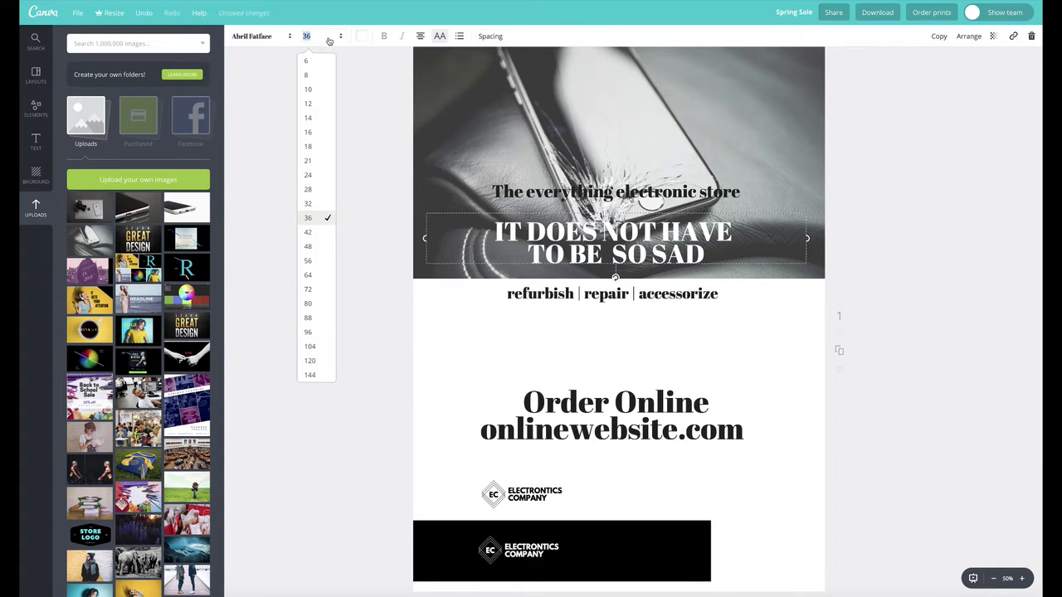
{"action": "left_click", "coordinate": [320, 260]}
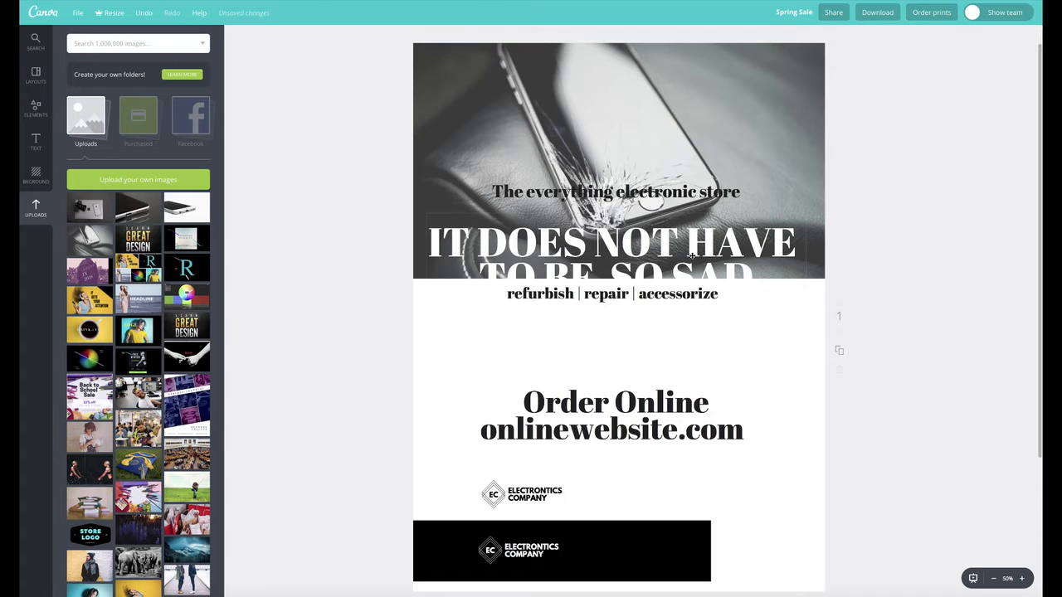
- Move the tagline and the services line off the photo into the lower half of the flyer, and raise the headline slightly
{"action": "left_click_drag", "start_coordinate": [670, 196], "coordinate": [659, 370]}
{"action": "left_click_drag", "start_coordinate": [656, 293], "coordinate": [720, 471]}
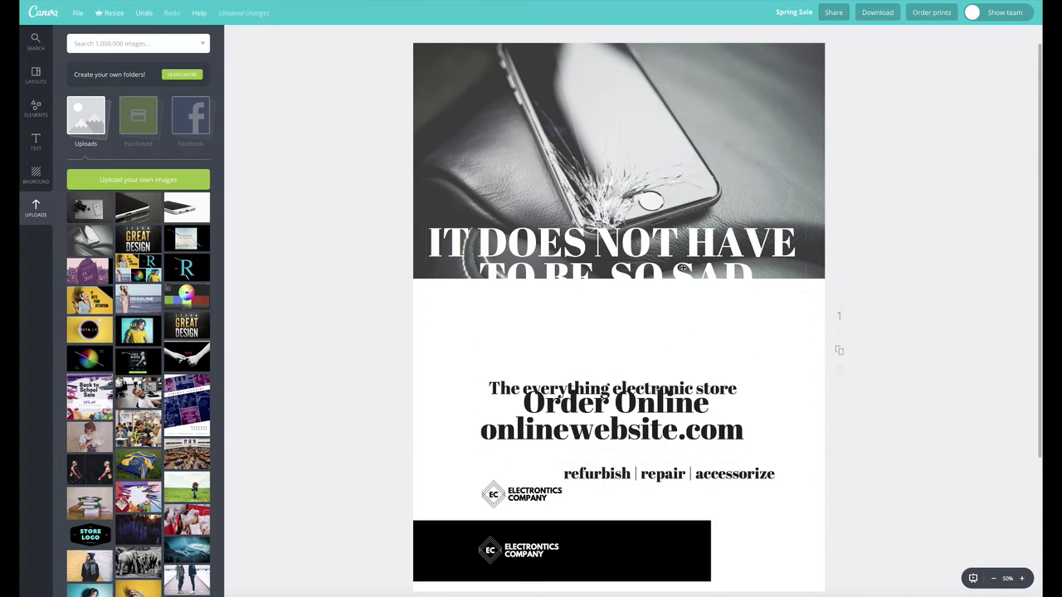
{"action": "left_click_drag", "start_coordinate": [682, 268], "coordinate": [677, 239]}
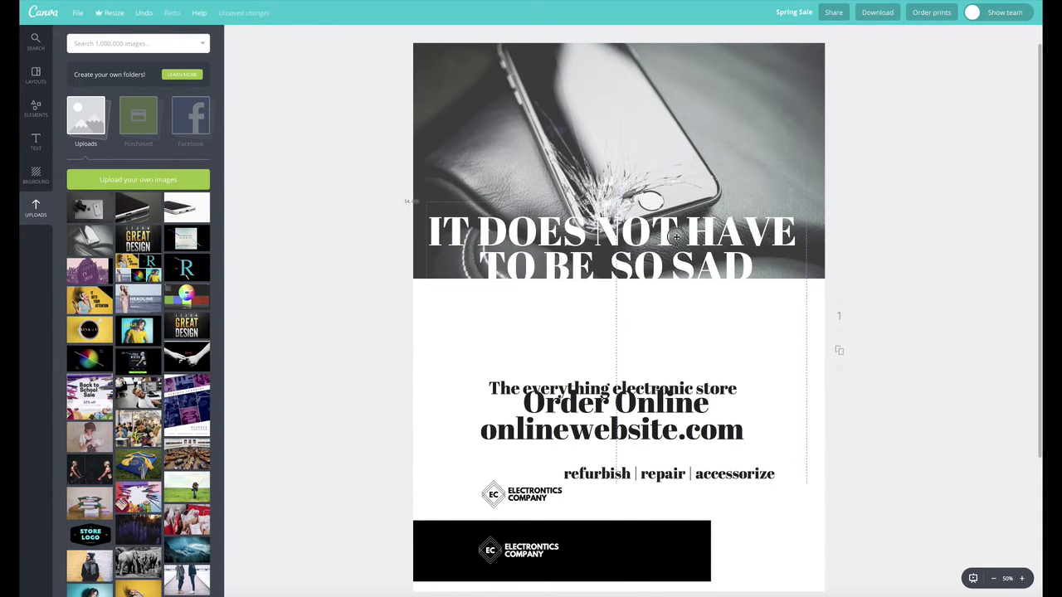
- Change the whole headline's font to League Spartan
{"action": "double_click", "coordinate": [744, 262]}
{"action": "left_click_drag", "start_coordinate": [744, 263], "coordinate": [384, 208]}
{"action": "left_click_drag", "start_coordinate": [433, 235], "coordinate": [621, 236]}
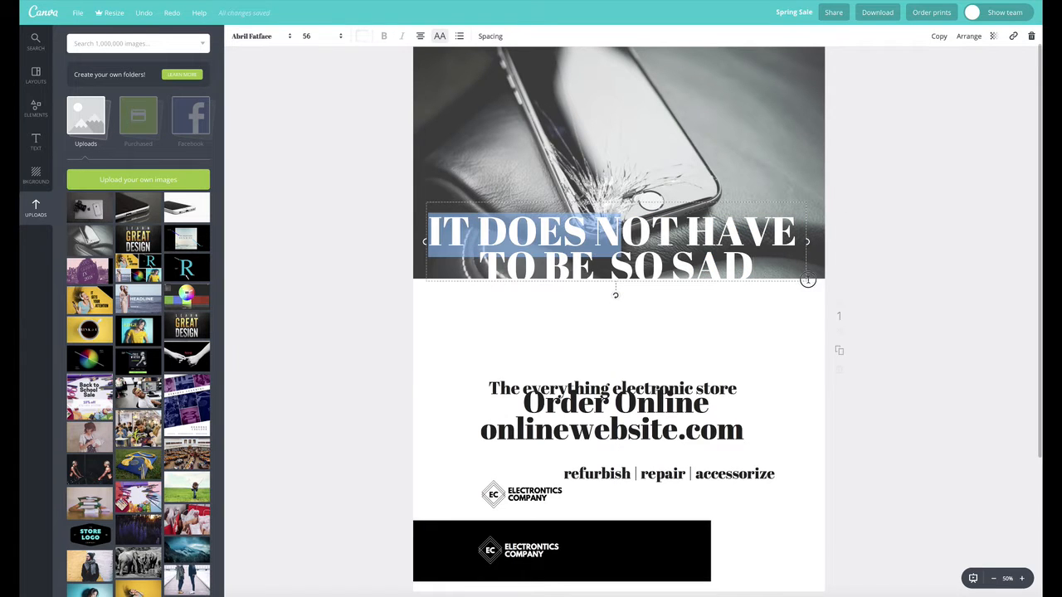
{"action": "left_click_drag", "start_coordinate": [751, 264], "coordinate": [411, 191]}
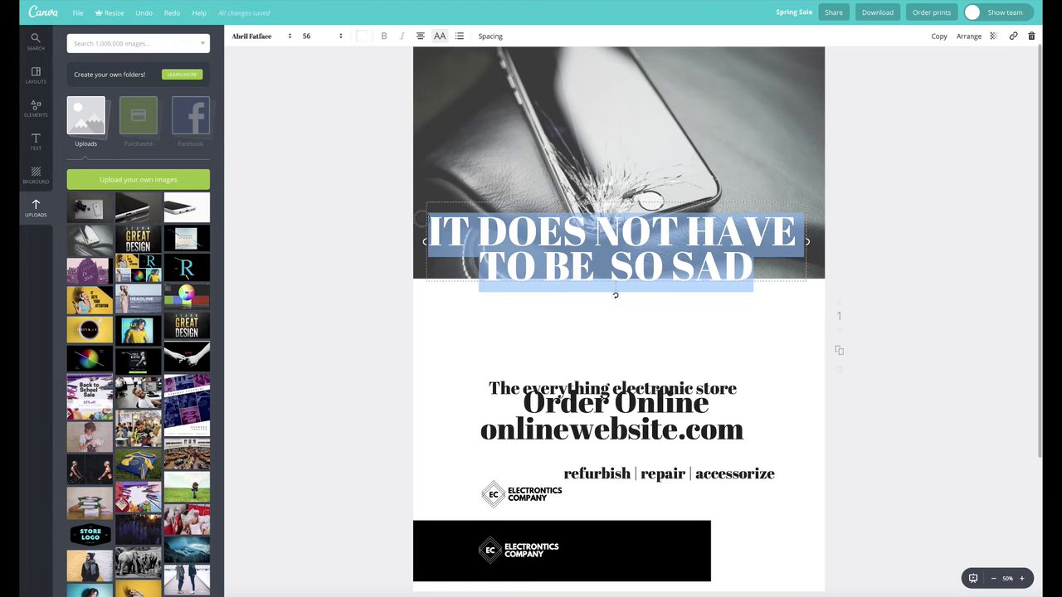
{"action": "left_click", "coordinate": [264, 37]}
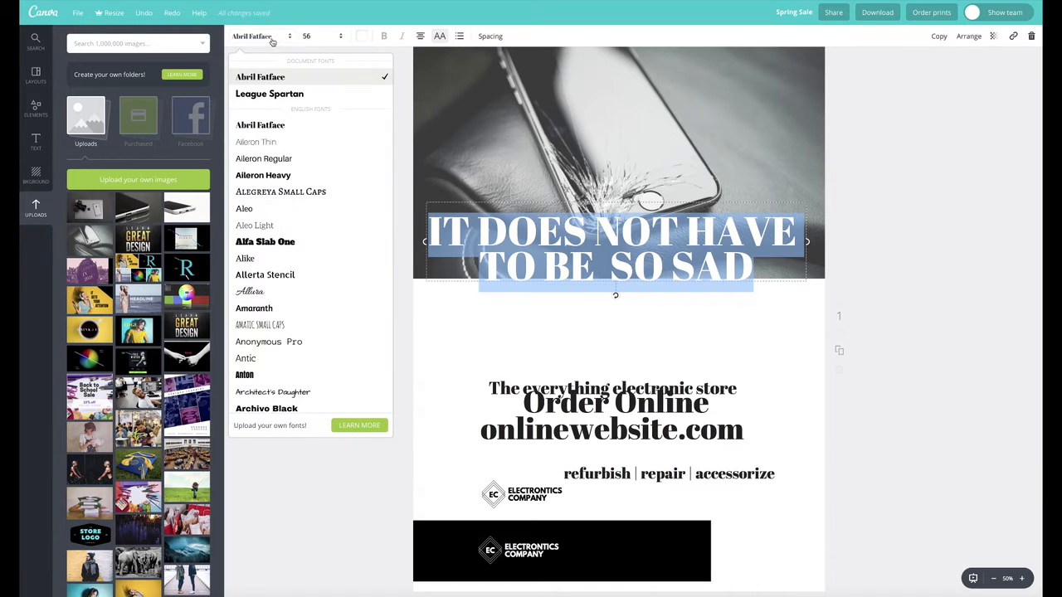
{"action": "left_click", "coordinate": [269, 94]}
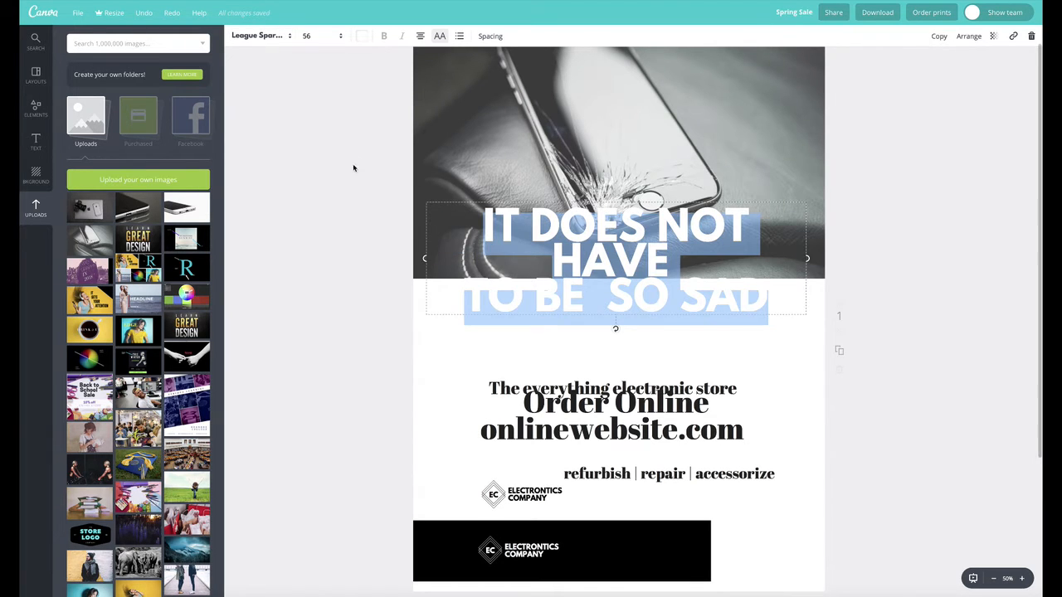
{"action": "left_click", "coordinate": [354, 169]}
- Widen the headline's text box so the text fits on two lines, and set its font size to 48
{"action": "left_click", "coordinate": [643, 241]}
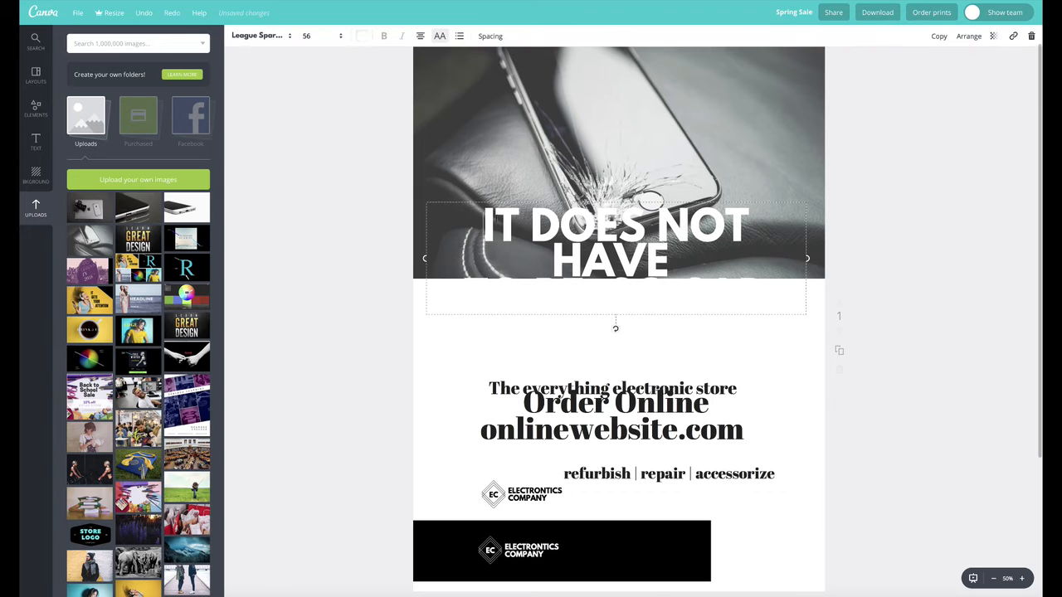
{"action": "left_click_drag", "start_coordinate": [807, 259], "coordinate": [438, 218]}
{"action": "double_click", "coordinate": [659, 259]}
{"action": "left_click", "coordinate": [316, 40]}
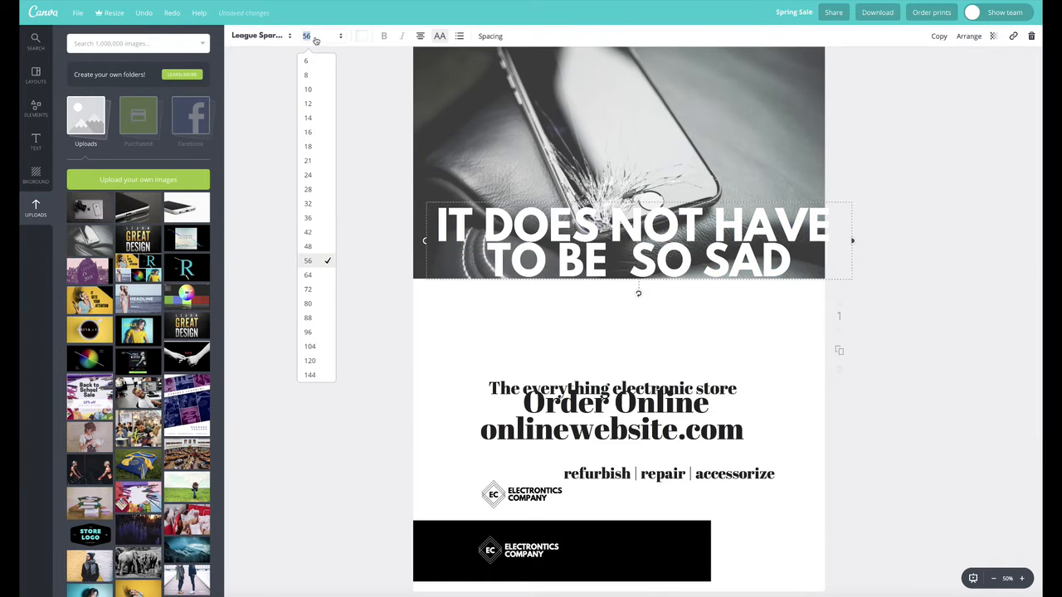
{"action": "left_click", "coordinate": [311, 247]}
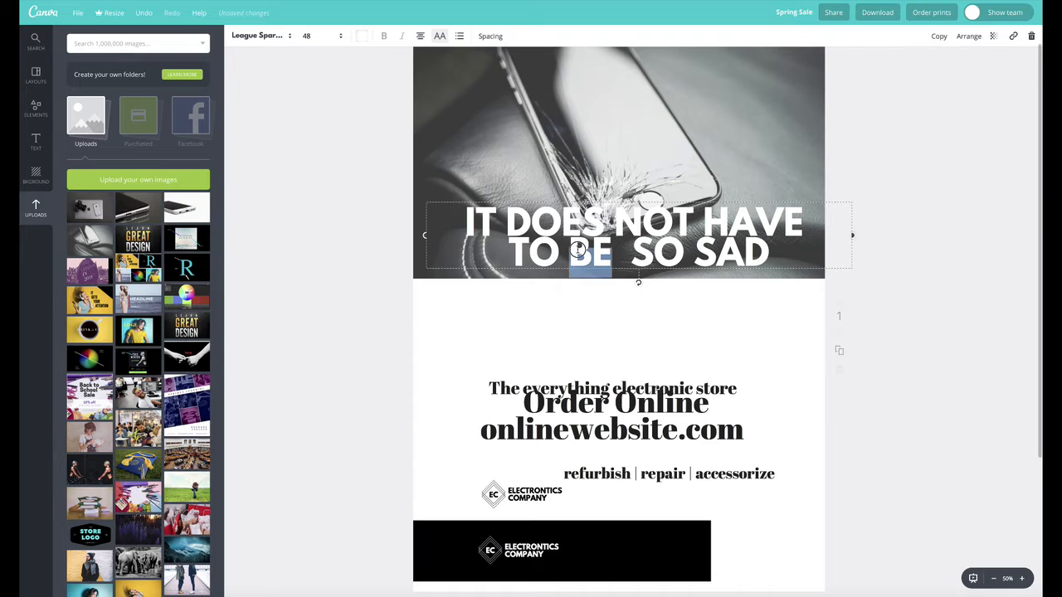
- Tighten the headline's letter spacing, increase its line height slightly, and center it over the photo's lower edge
{"action": "triple_click", "coordinate": [578, 250]}
{"action": "left_click_drag", "start_coordinate": [469, 214], "coordinate": [794, 265]}
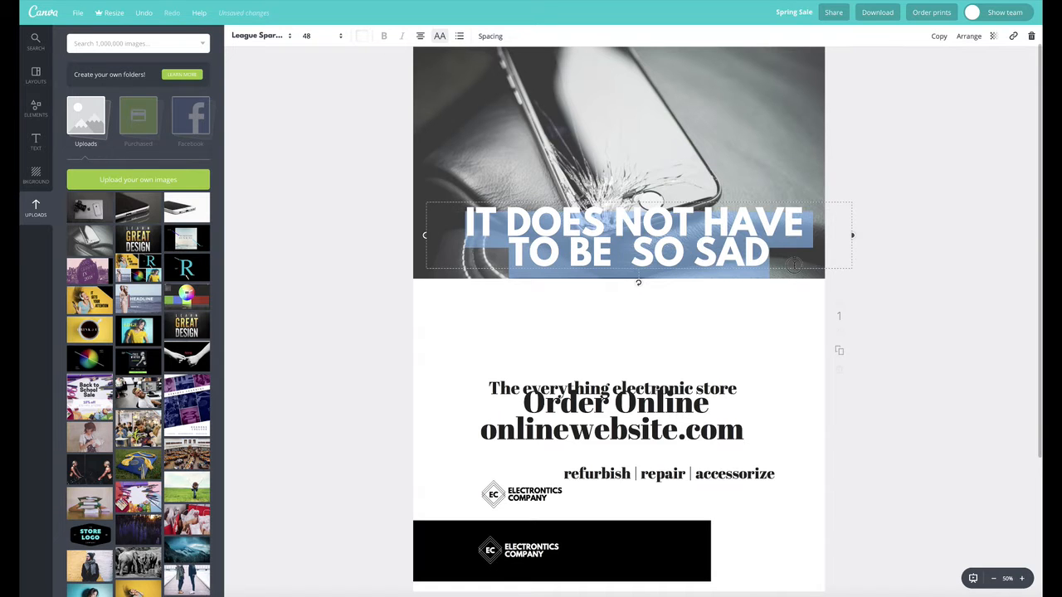
{"action": "left_click", "coordinate": [497, 36]}
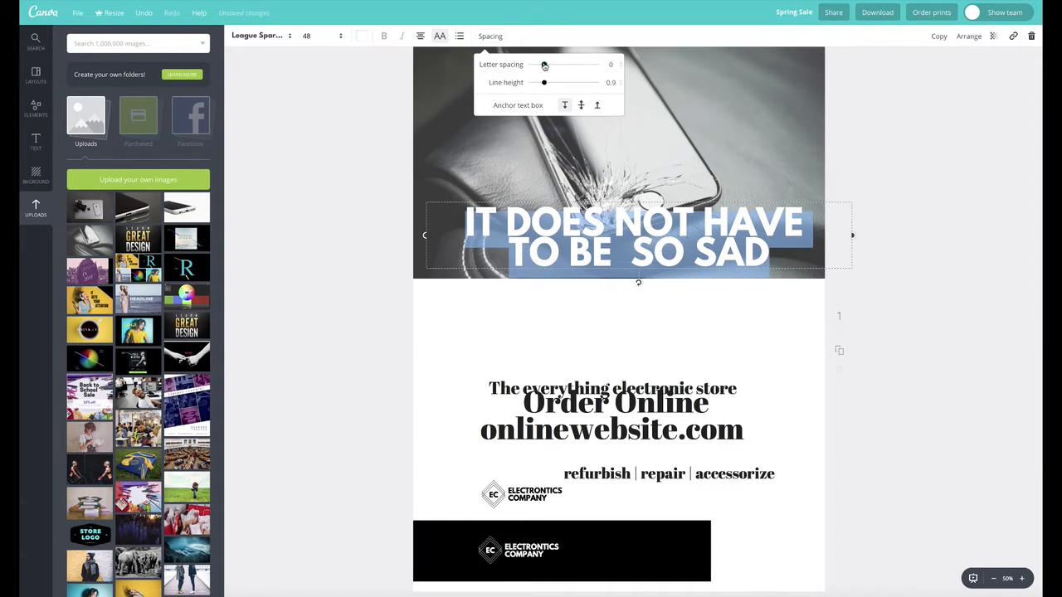
{"action": "left_click_drag", "start_coordinate": [545, 65], "coordinate": [548, 83]}
{"action": "left_click", "coordinate": [353, 154]}
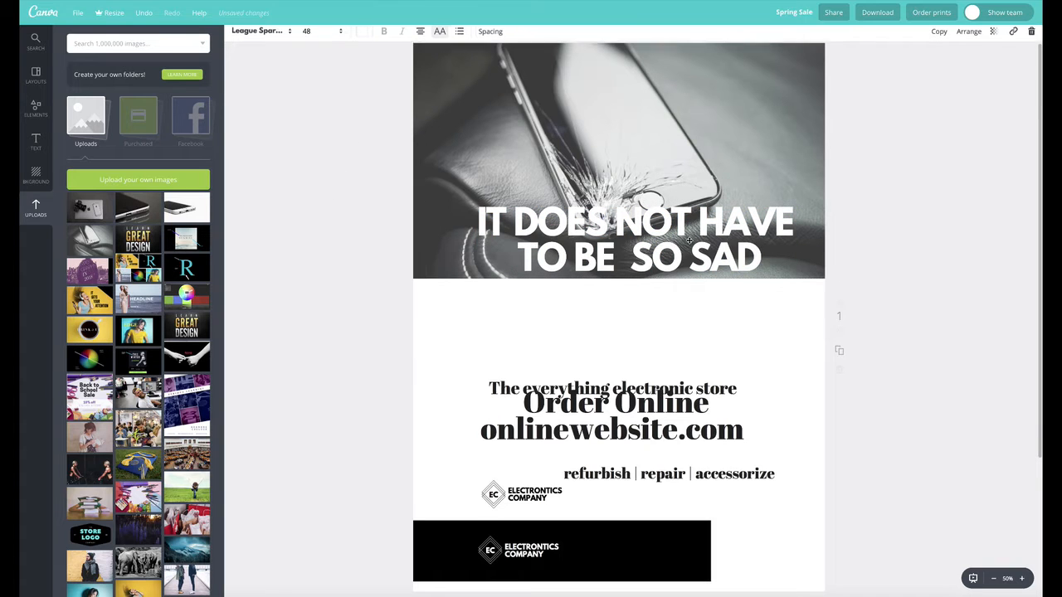
{"action": "left_click_drag", "start_coordinate": [688, 241], "coordinate": [685, 238]}
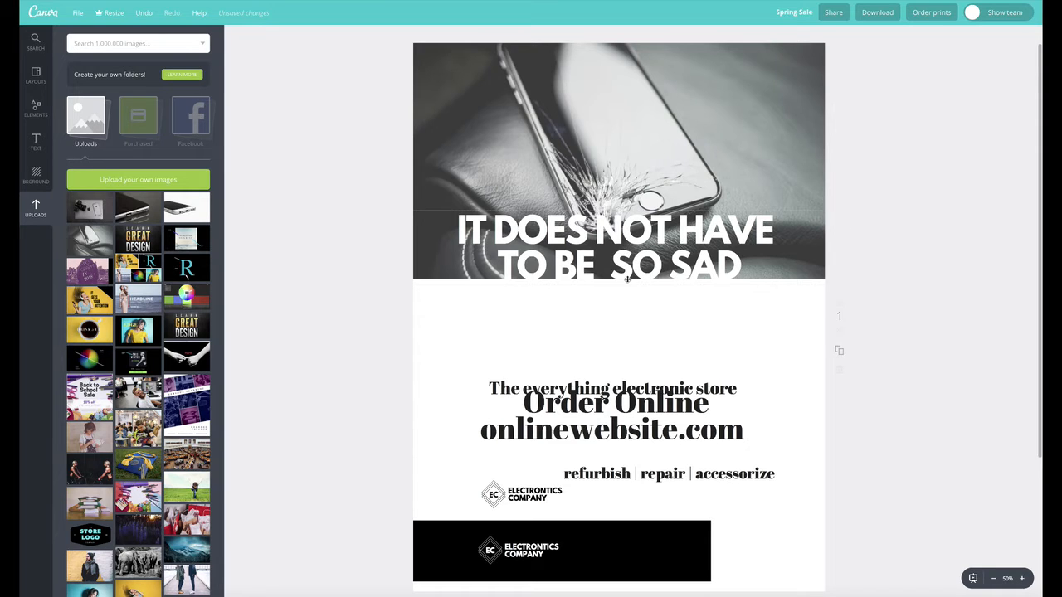
- Recrop the cracked-phone photo by shifting the image up and enlarging it slightly within its frame
{"action": "left_click", "coordinate": [614, 143]}
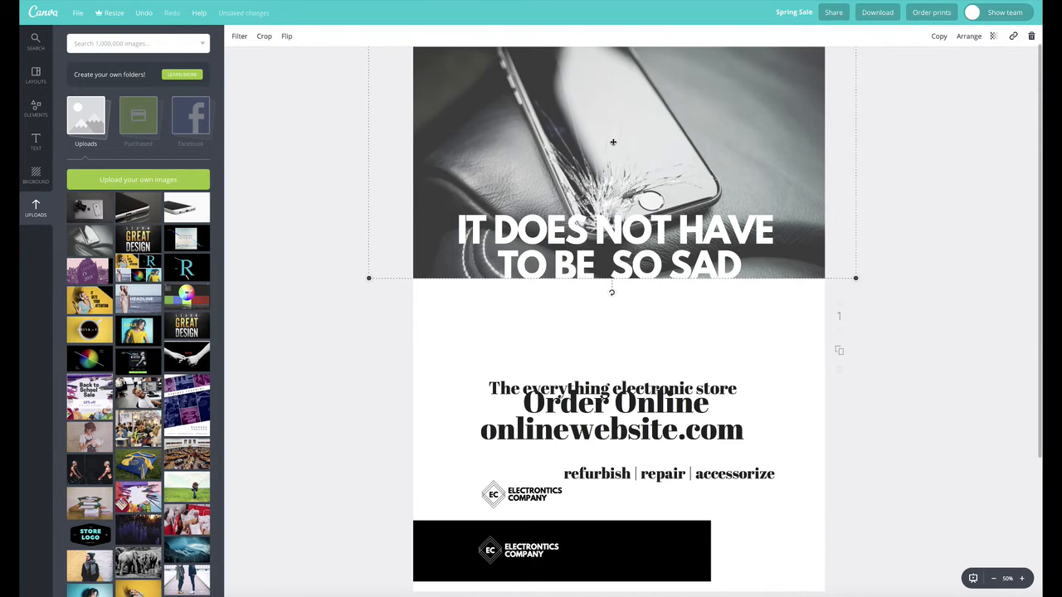
{"action": "double_click", "coordinate": [559, 134]}
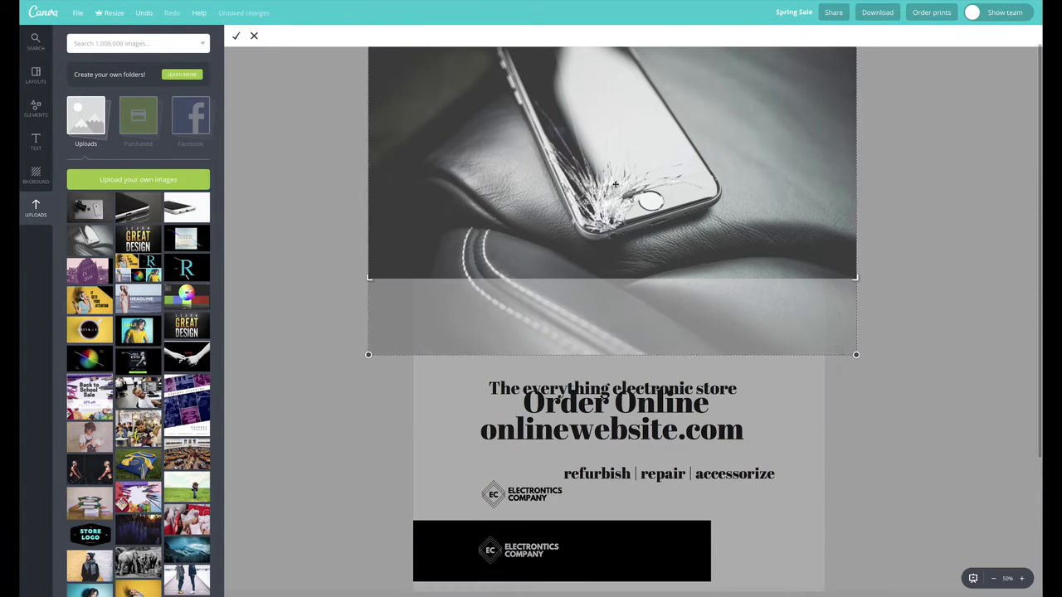
{"action": "left_click_drag", "start_coordinate": [616, 194], "coordinate": [616, 158]}
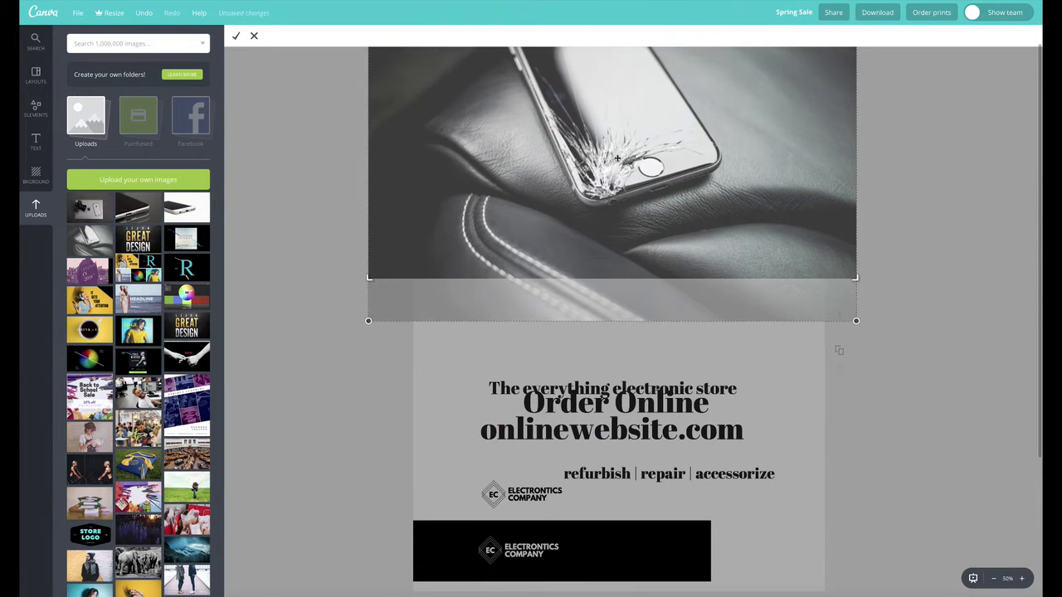
{"action": "left_click_drag", "start_coordinate": [857, 322], "coordinate": [732, 211]}
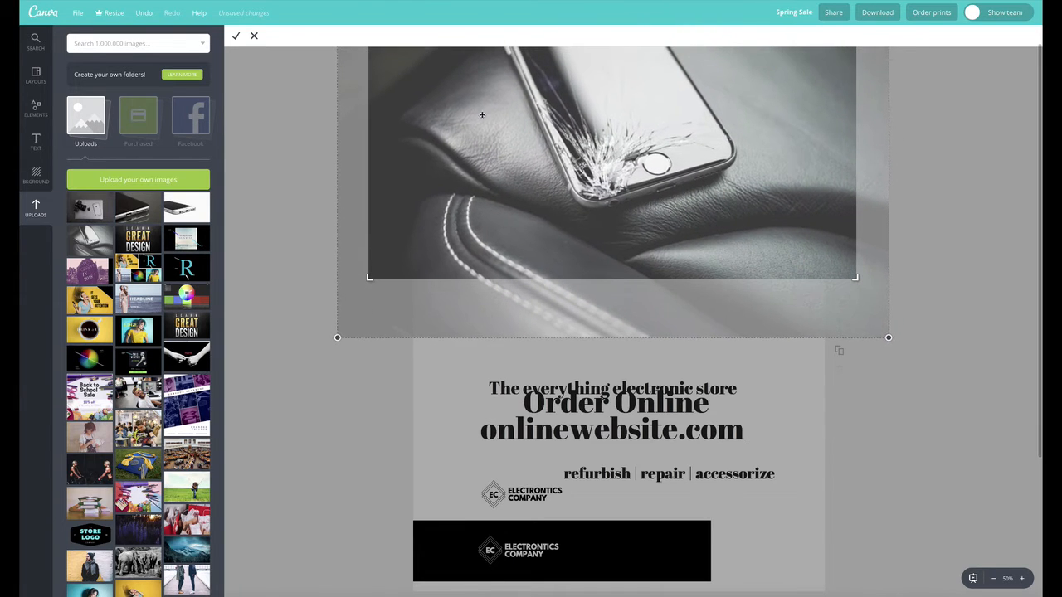
{"action": "left_click", "coordinate": [238, 37]}
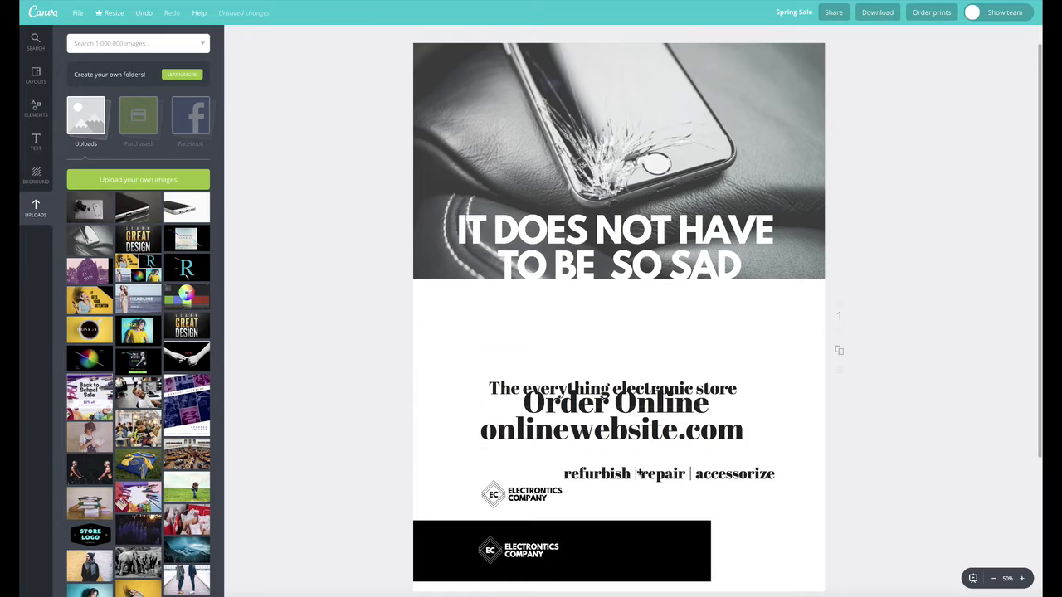
- Move the "refurbish | repair | accessorize" line centered just below the photo and change its font to Aleo Light
{"action": "left_click_drag", "start_coordinate": [639, 473], "coordinate": [588, 311]}
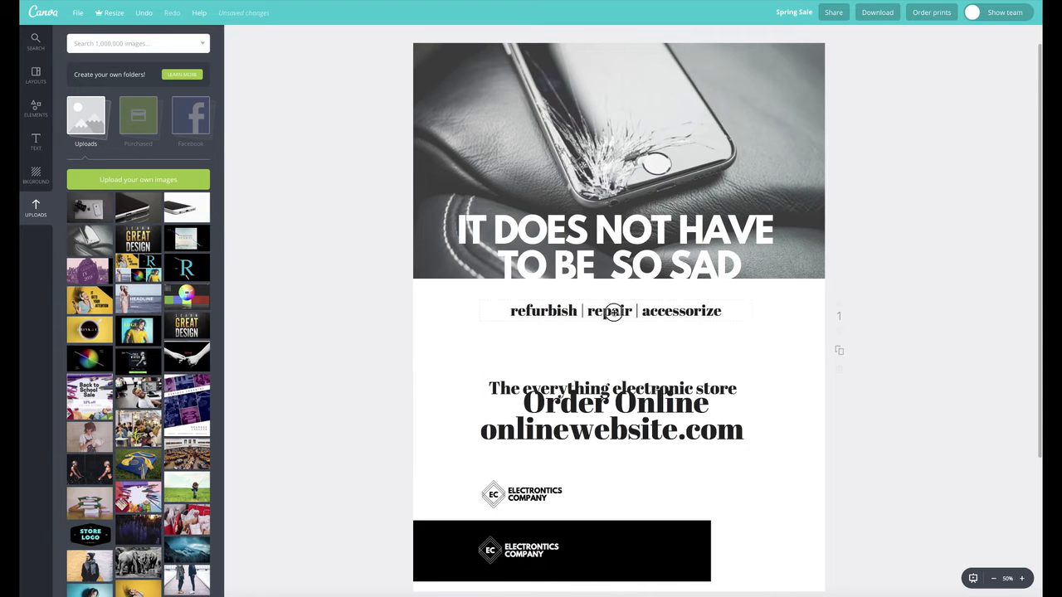
{"action": "triple_click", "coordinate": [613, 308]}
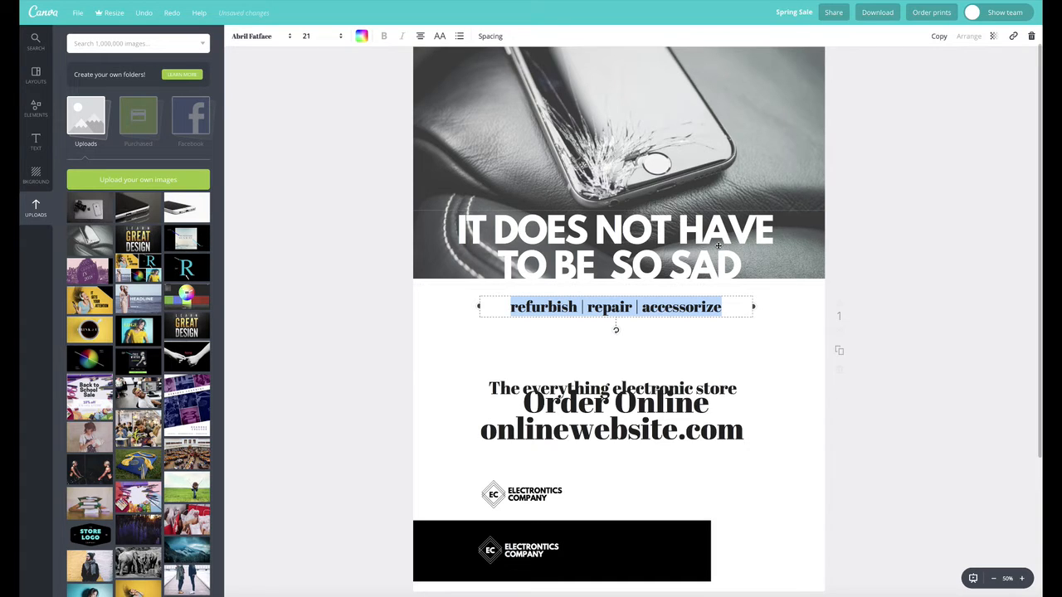
{"action": "left_click", "coordinate": [585, 314]}
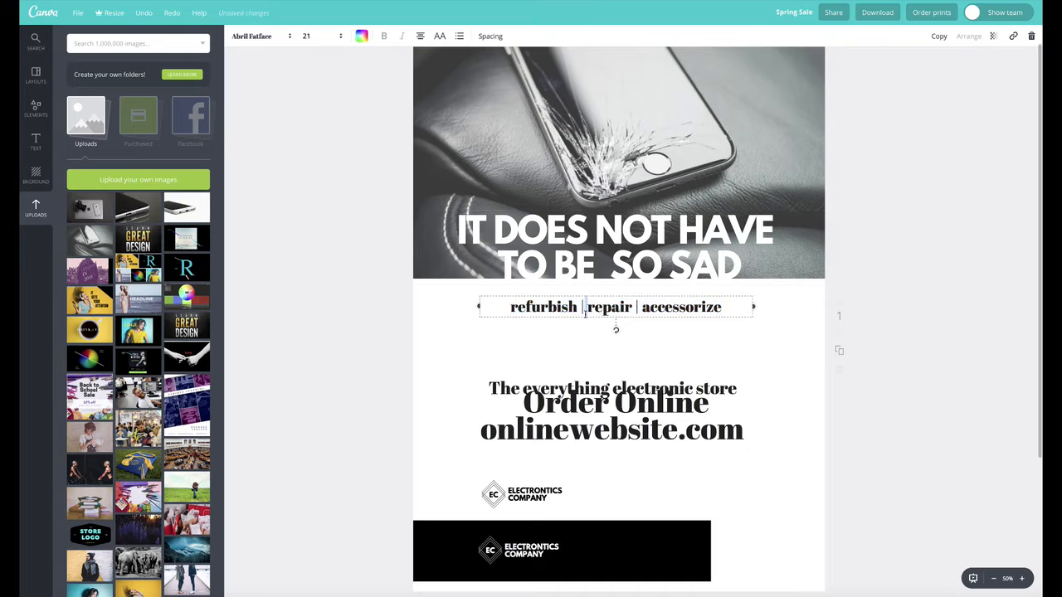
{"action": "key", "text": "ctrl+a"}
{"action": "left_click", "coordinate": [284, 37]}
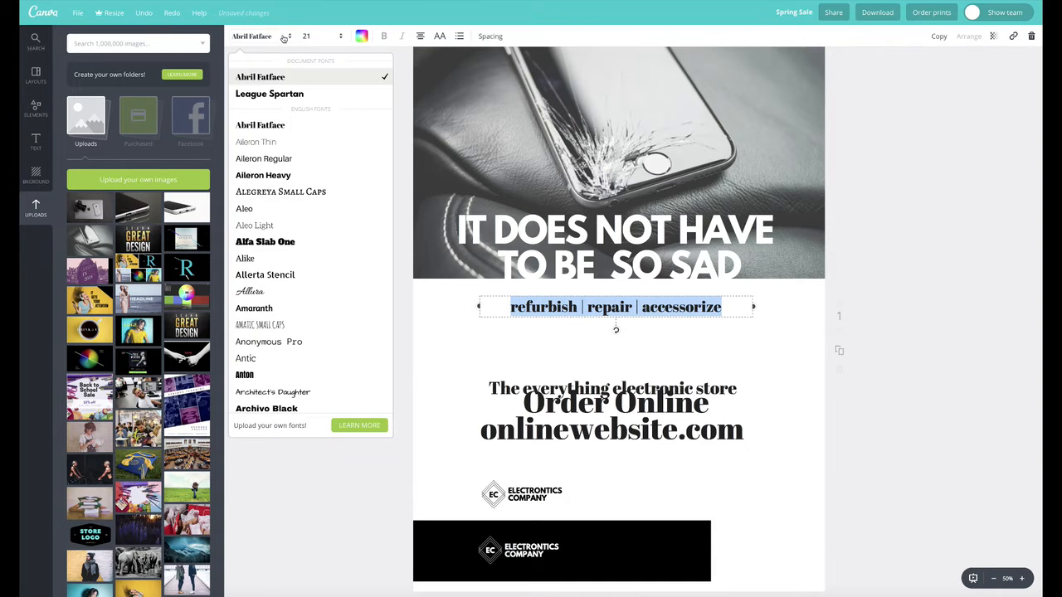
{"action": "scroll", "coordinate": [317, 284], "scroll_direction": "down", "scroll_amount": 1}
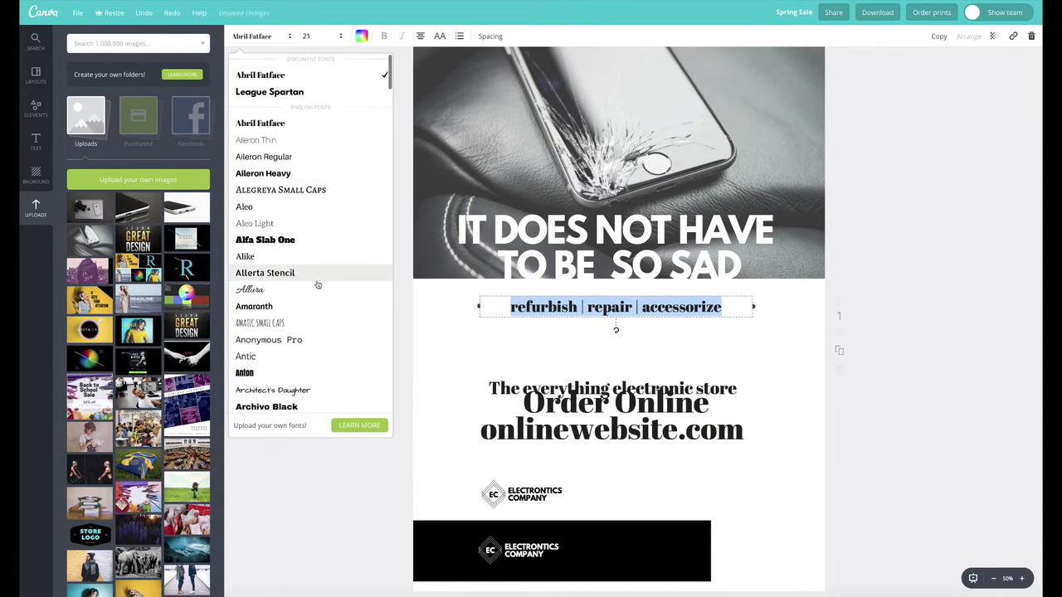
{"action": "left_click", "coordinate": [313, 225]}
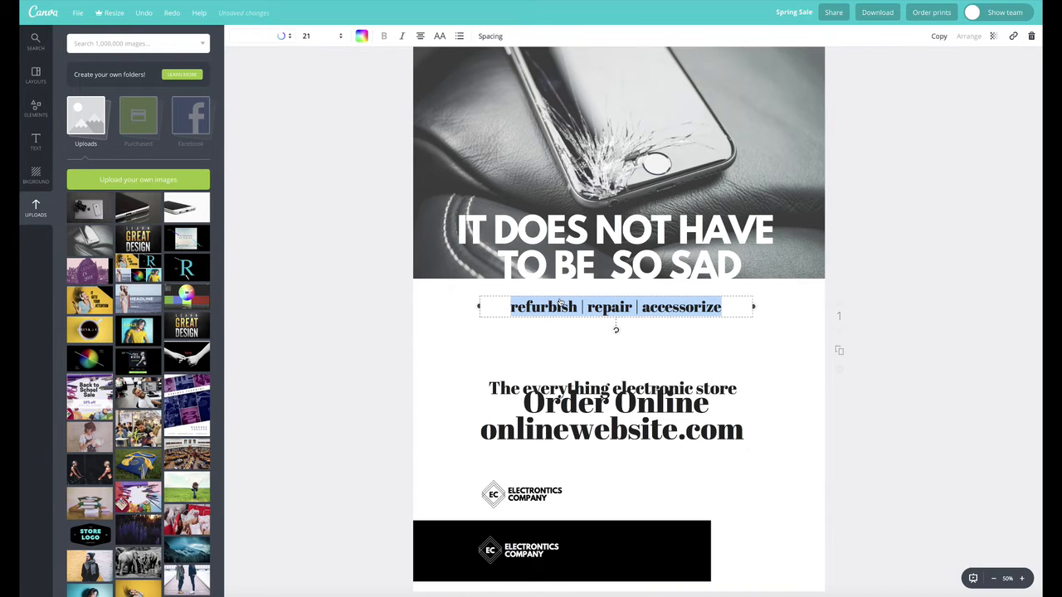
{"action": "left_click", "coordinate": [821, 315]}
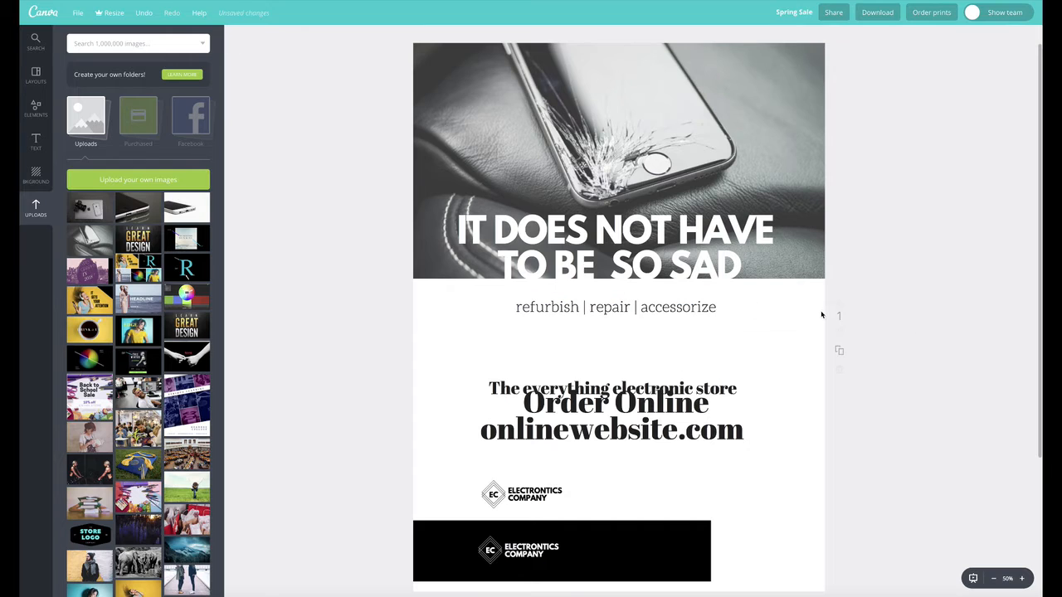
- Try italics on the "refurbish | repair | accessorize" line and switch them back off
{"action": "double_click", "coordinate": [658, 312]}
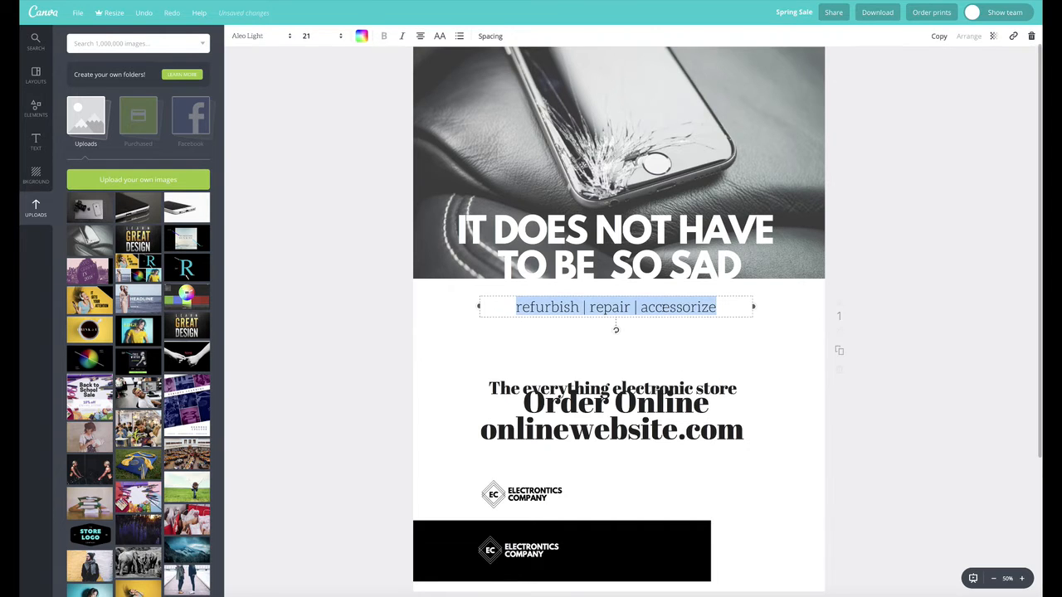
{"action": "left_click", "coordinate": [404, 39]}
{"action": "left_click", "coordinate": [344, 245]}
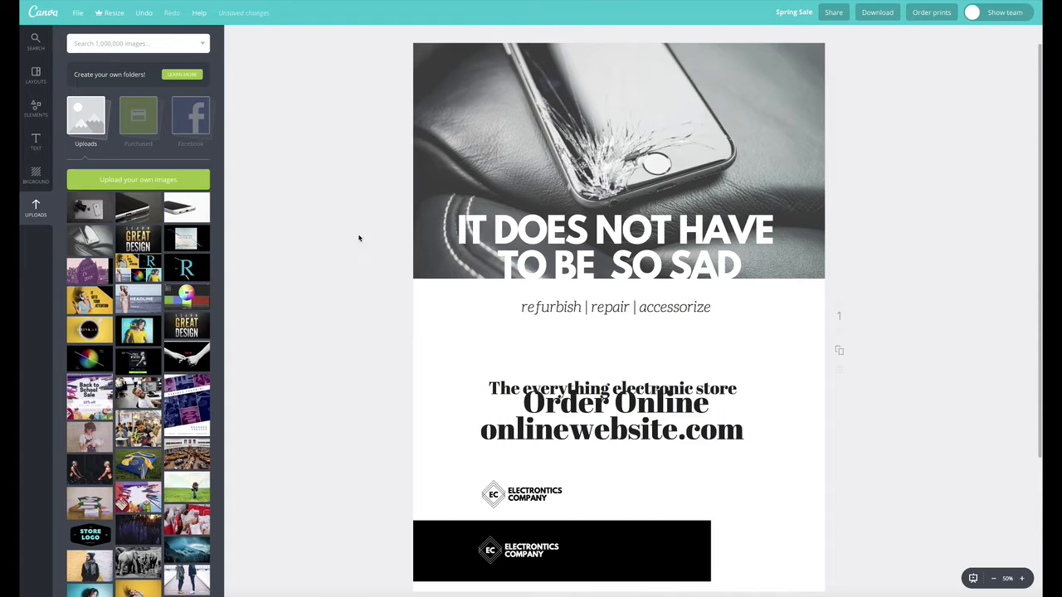
{"action": "double_click", "coordinate": [579, 310]}
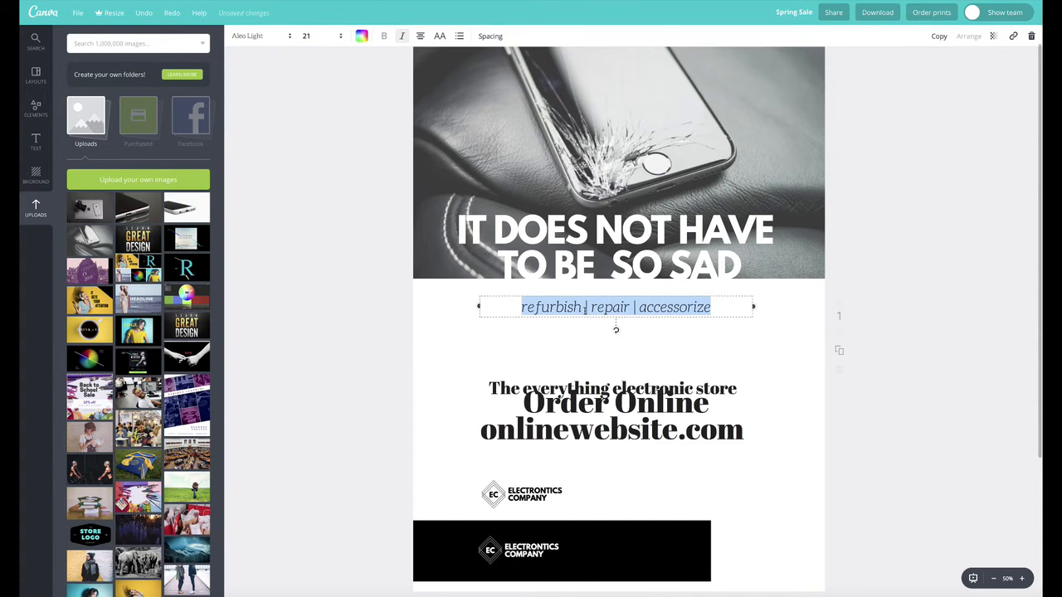
{"action": "left_click", "coordinate": [406, 38]}
{"action": "left_click", "coordinate": [315, 170]}
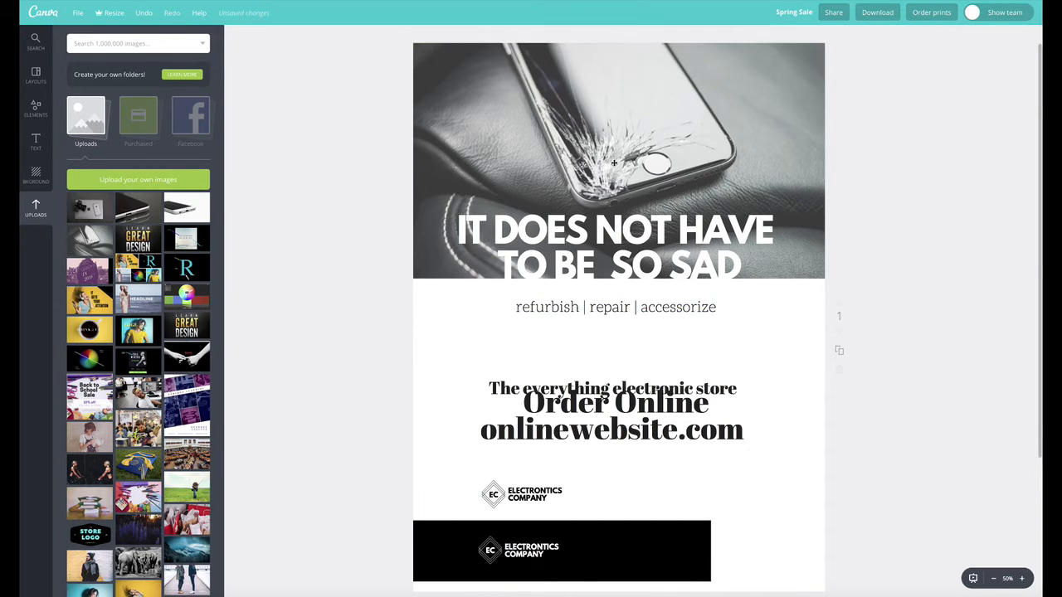
- Move the "refurbish | repair | accessorize" line slightly lower and color only the word "repair" light green
{"action": "left_click_drag", "start_coordinate": [680, 308], "coordinate": [676, 319]}
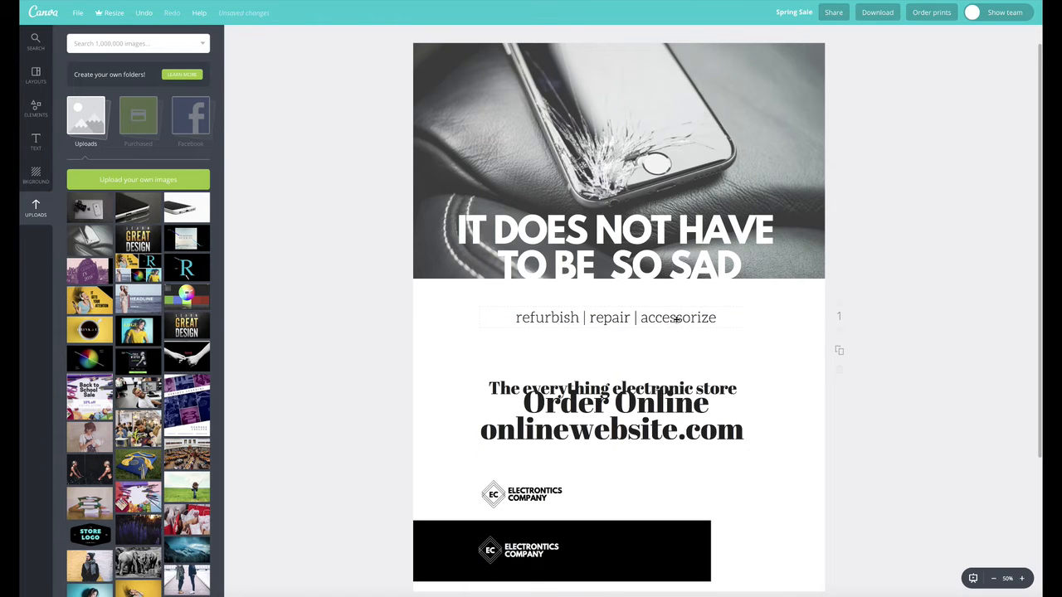
{"action": "left_click", "coordinate": [608, 319]}
{"action": "left_click", "coordinate": [632, 318]}
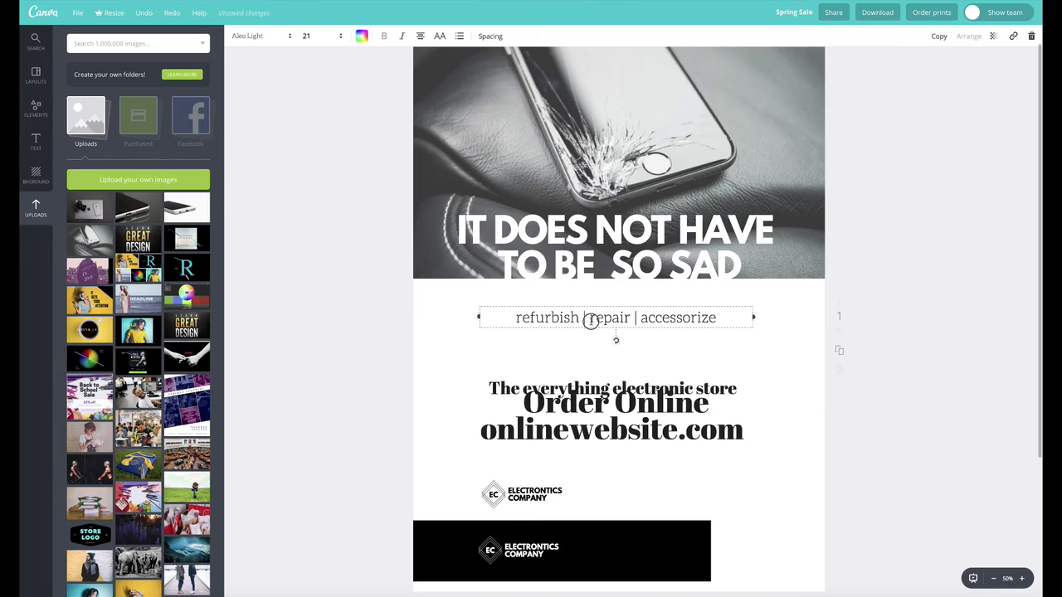
{"action": "left_click_drag", "start_coordinate": [591, 318], "coordinate": [628, 316]}
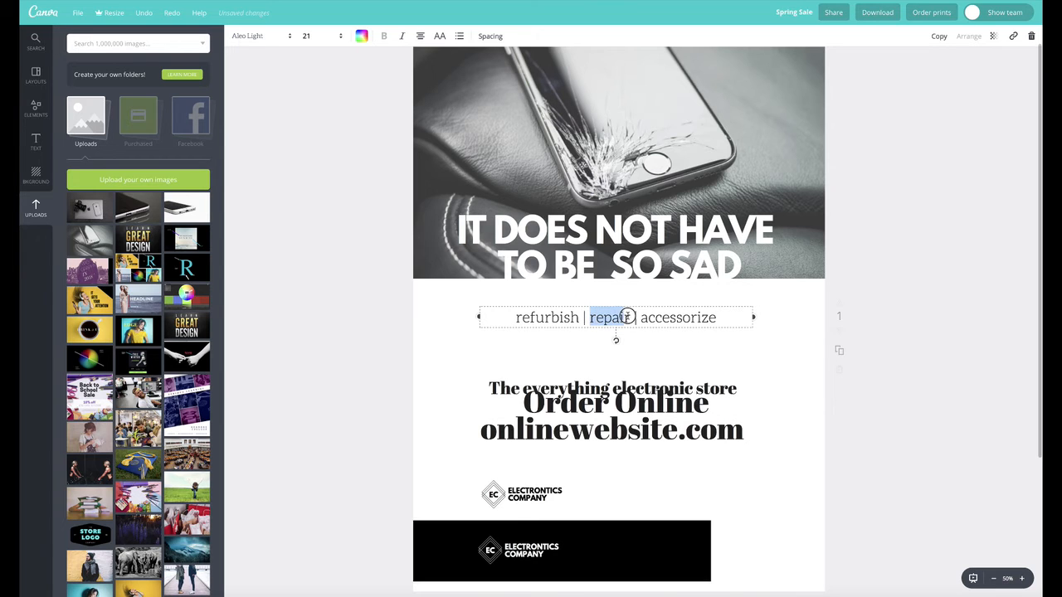
{"action": "left_click", "coordinate": [362, 37]}
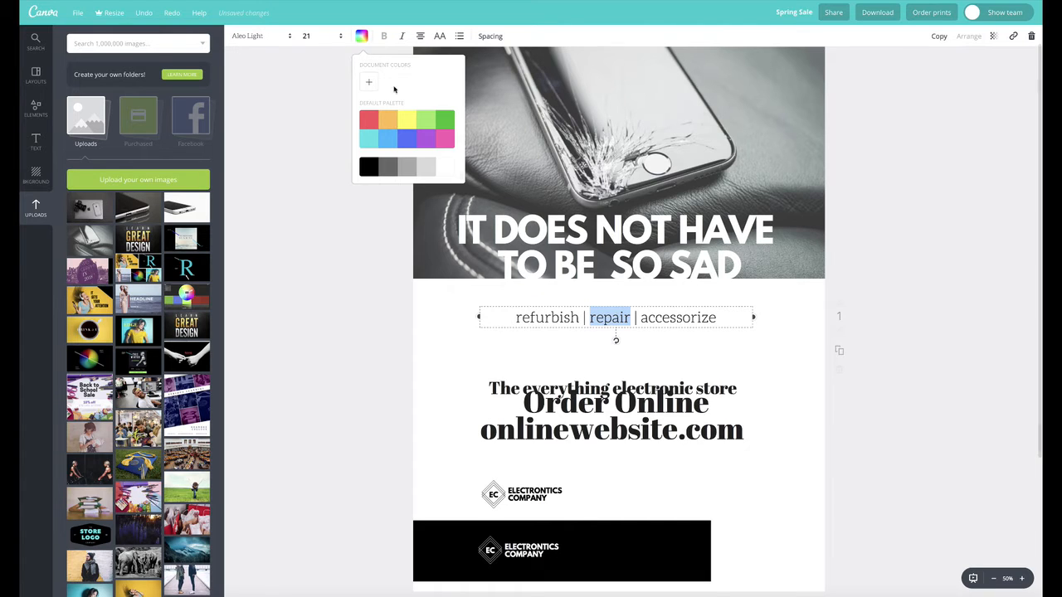
{"action": "left_click", "coordinate": [426, 122]}
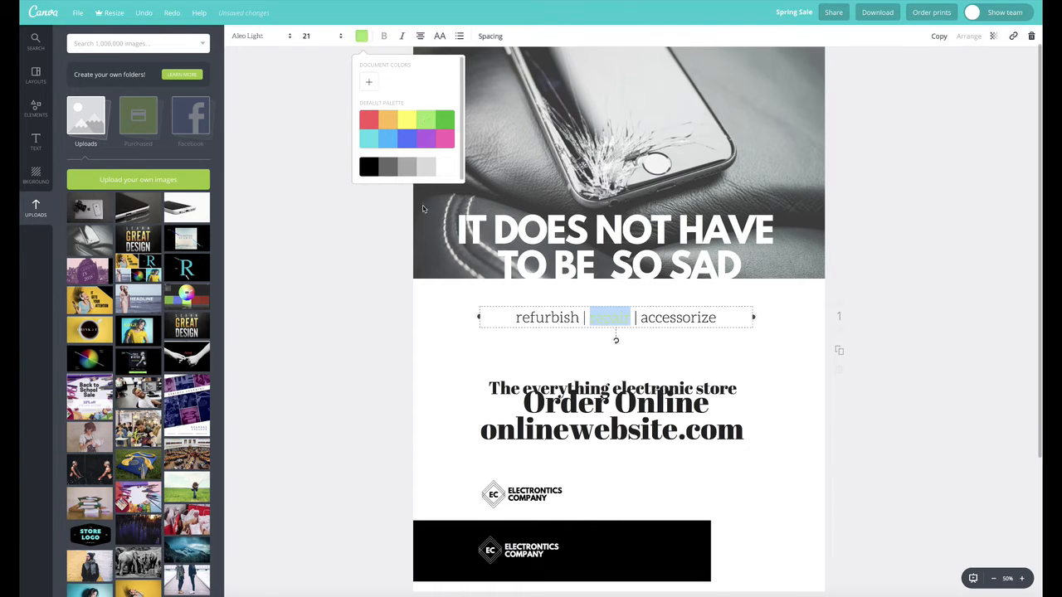
- Recolor the word "repair" with a custom medium blue
{"action": "double_click", "coordinate": [620, 318]}
{"action": "left_click", "coordinate": [361, 36]}
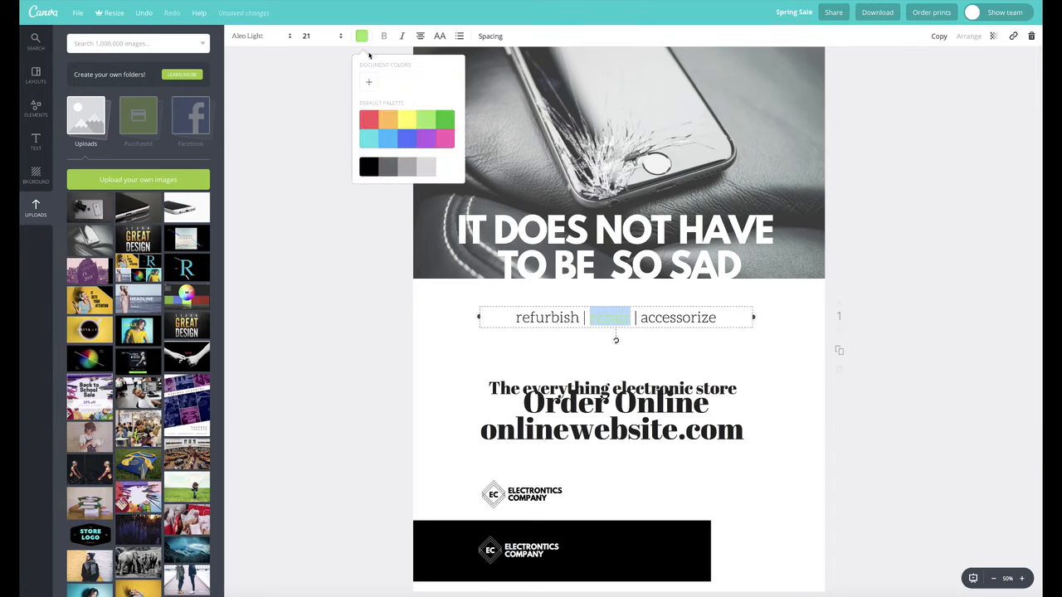
{"action": "left_click", "coordinate": [370, 82]}
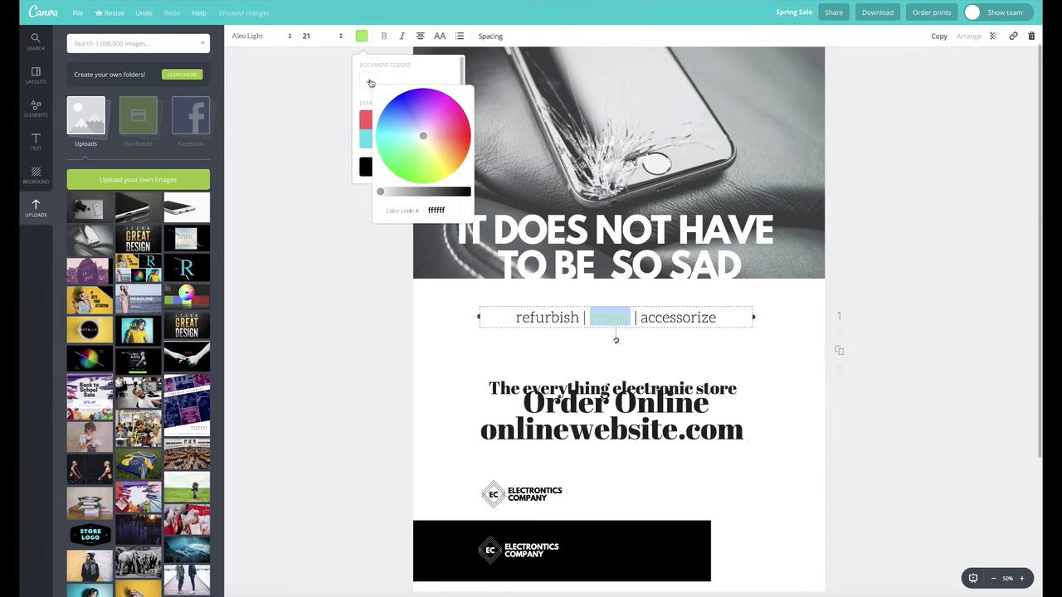
{"action": "left_click", "coordinate": [419, 135]}
{"action": "mouse_move", "coordinate": [420, 136]}
{"action": "left_mouse_down"}
{"action": "mouse_move", "coordinate": [402, 160]}
{"action": "mouse_move", "coordinate": [403, 81]}
{"action": "mouse_move", "coordinate": [399, 129]}
{"action": "left_mouse_up"}
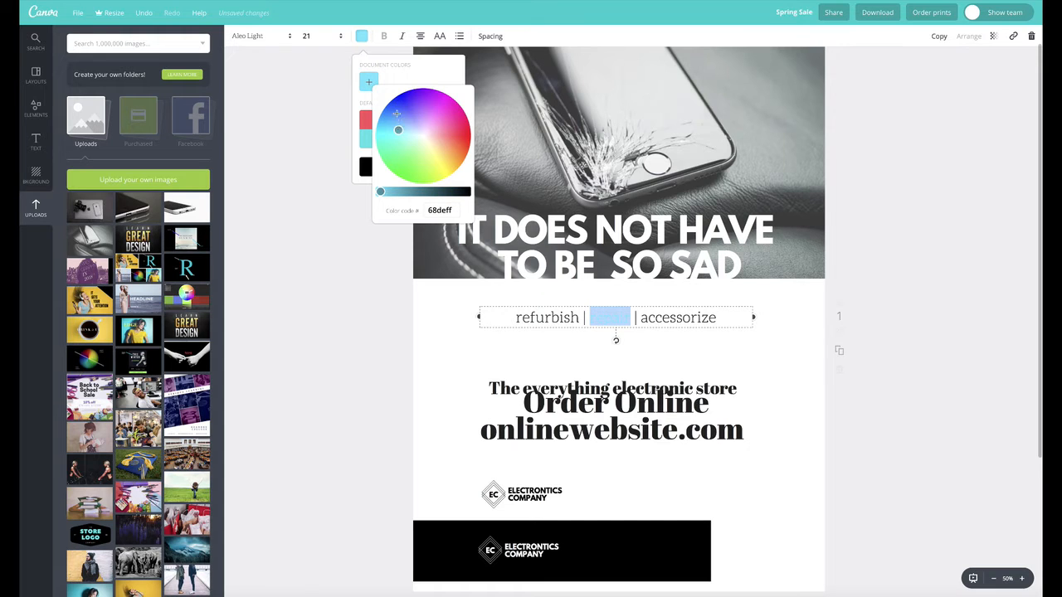
{"action": "left_click", "coordinate": [396, 112]}
{"action": "left_click", "coordinate": [410, 74]}
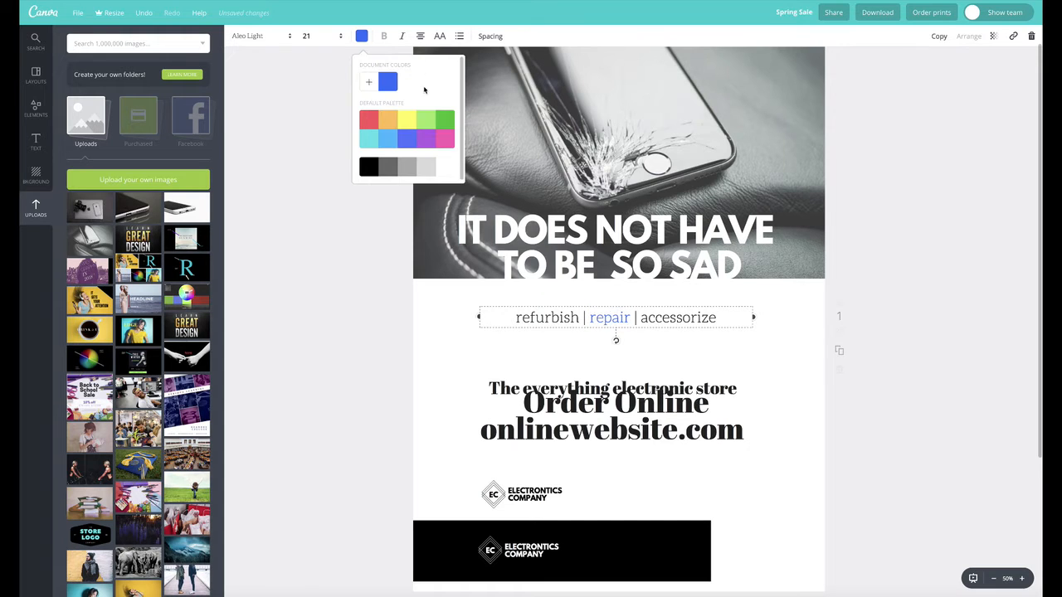
{"action": "left_click", "coordinate": [387, 276]}
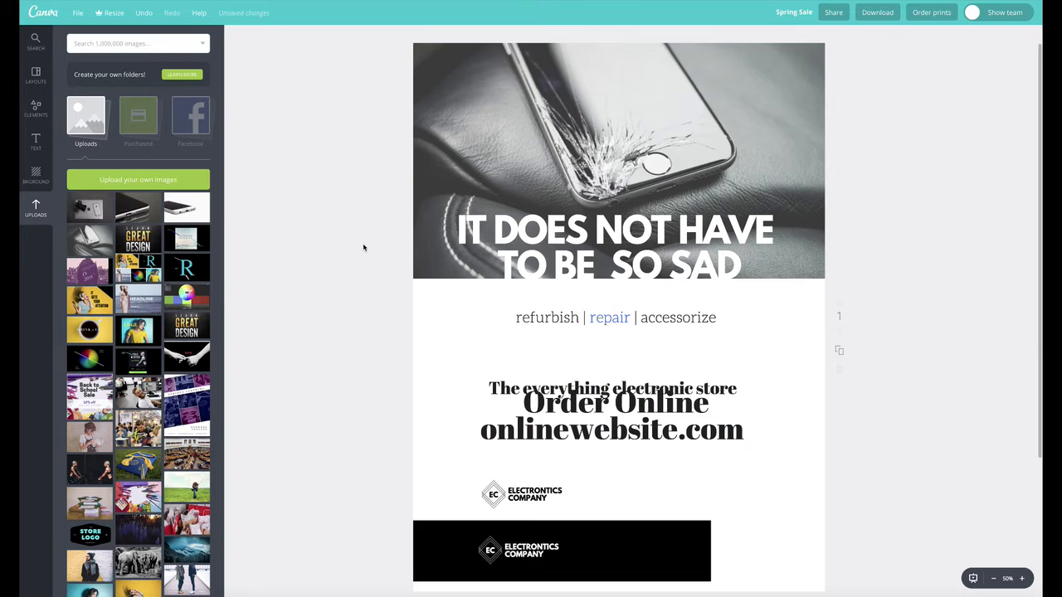
- Change the whole "refurbish | repair | accessorize" line to Bodoni FLF, trying bold on it and switching it back off
{"action": "left_click", "coordinate": [619, 319]}
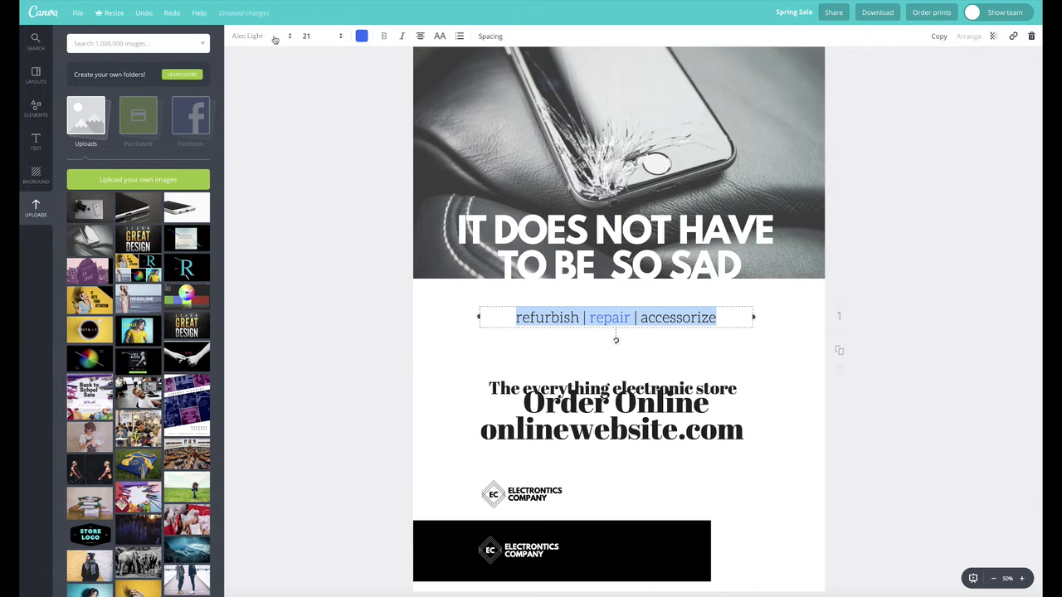
{"action": "left_click", "coordinate": [275, 38]}
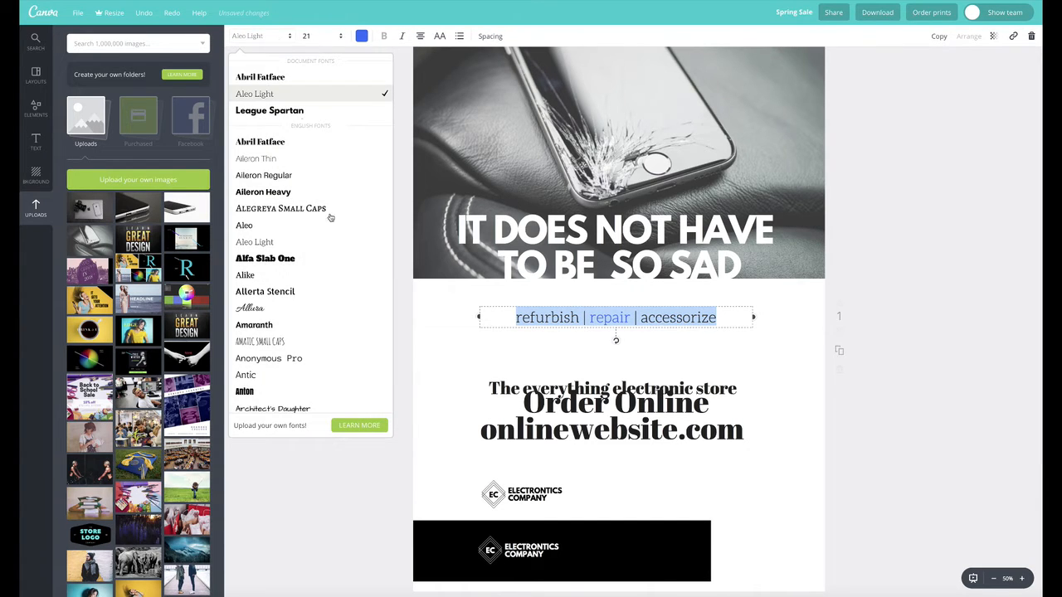
{"action": "scroll", "coordinate": [308, 324], "scroll_direction": "down", "scroll_amount": 2}
{"action": "scroll", "coordinate": [307, 324], "scroll_direction": "down", "scroll_amount": 3}
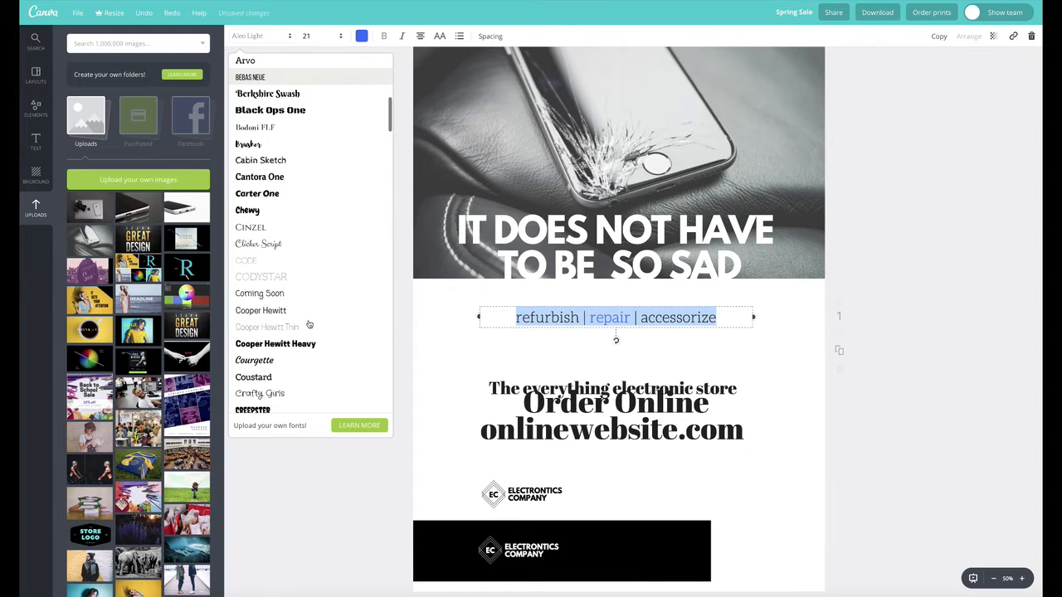
{"action": "scroll", "coordinate": [307, 320], "scroll_direction": "up", "scroll_amount": 1}
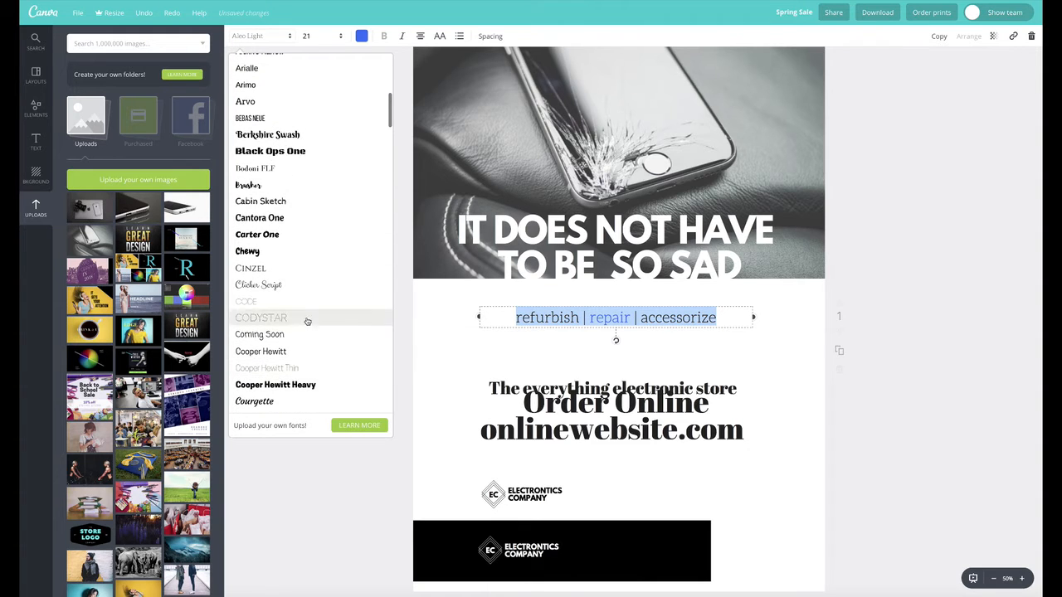
{"action": "left_click", "coordinate": [276, 170]}
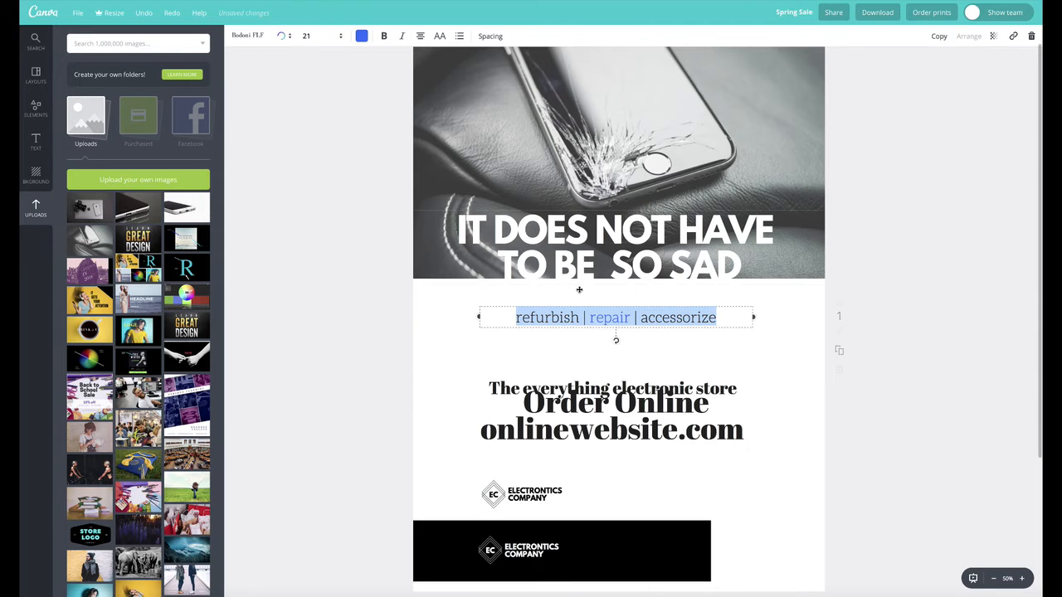
{"action": "left_click", "coordinate": [385, 37]}
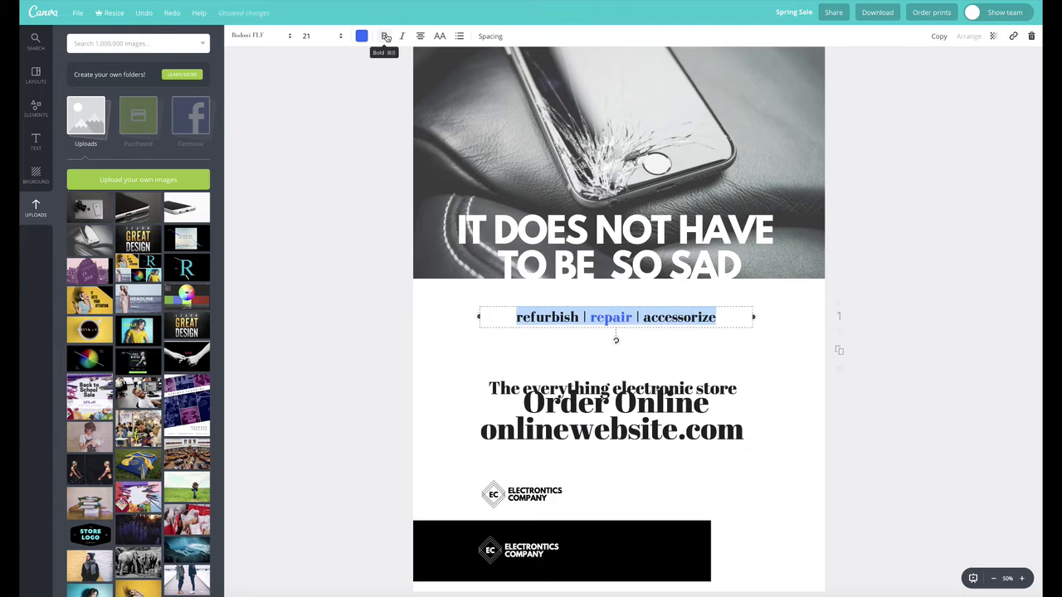
{"action": "left_click", "coordinate": [385, 36]}
- Make only the word "repair" bold and italic
{"action": "left_click", "coordinate": [629, 317]}
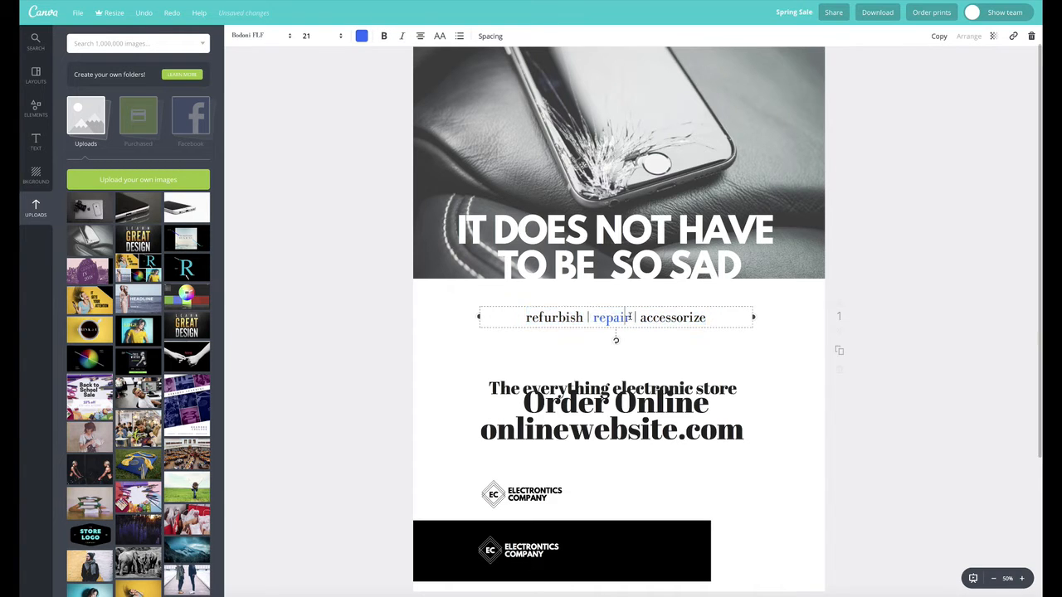
{"action": "left_click_drag", "start_coordinate": [631, 317], "coordinate": [591, 317]}
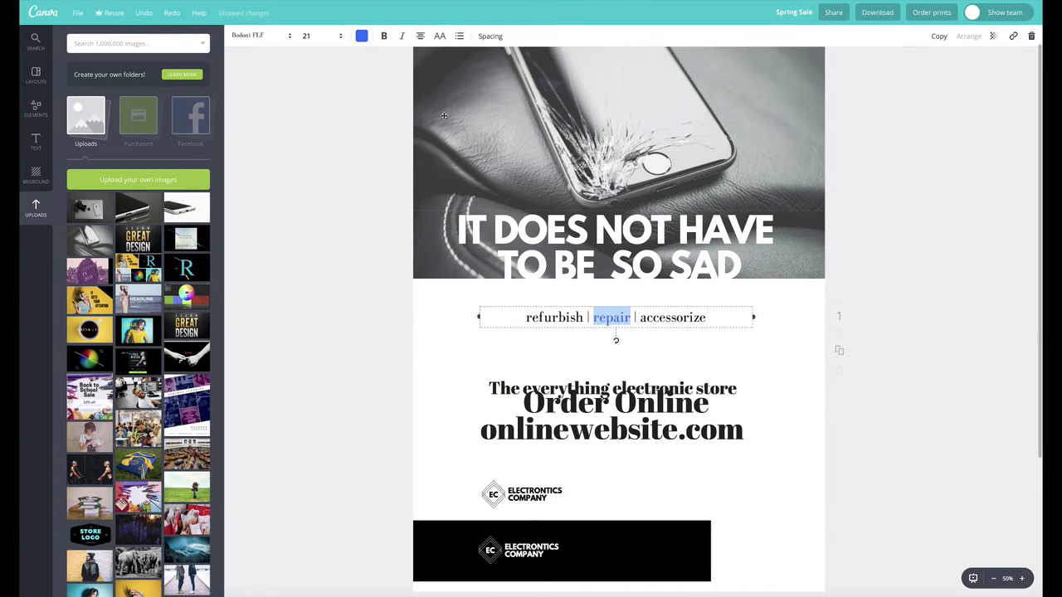
{"action": "left_click", "coordinate": [384, 36]}
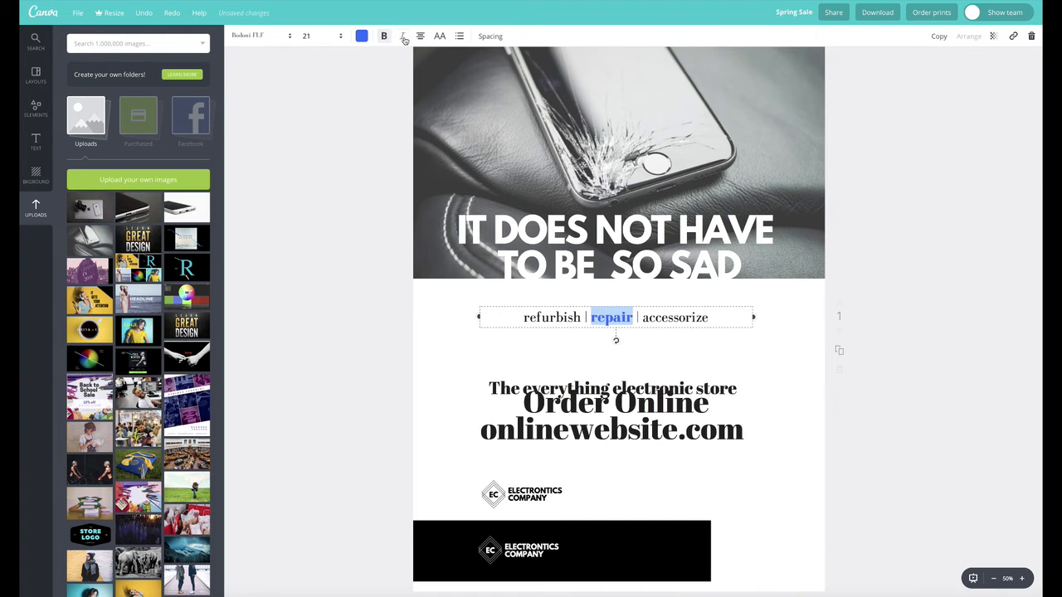
{"action": "left_click", "coordinate": [403, 37]}
{"action": "left_click", "coordinate": [488, 338]}
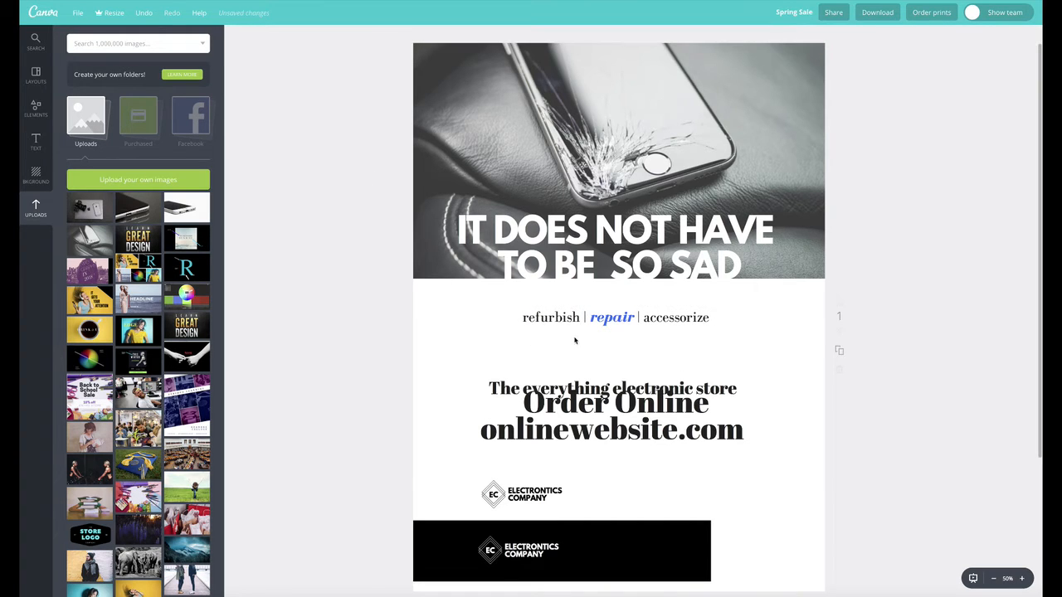
- Recolor the word "repair" with the default palette's red
{"action": "left_click", "coordinate": [632, 318]}
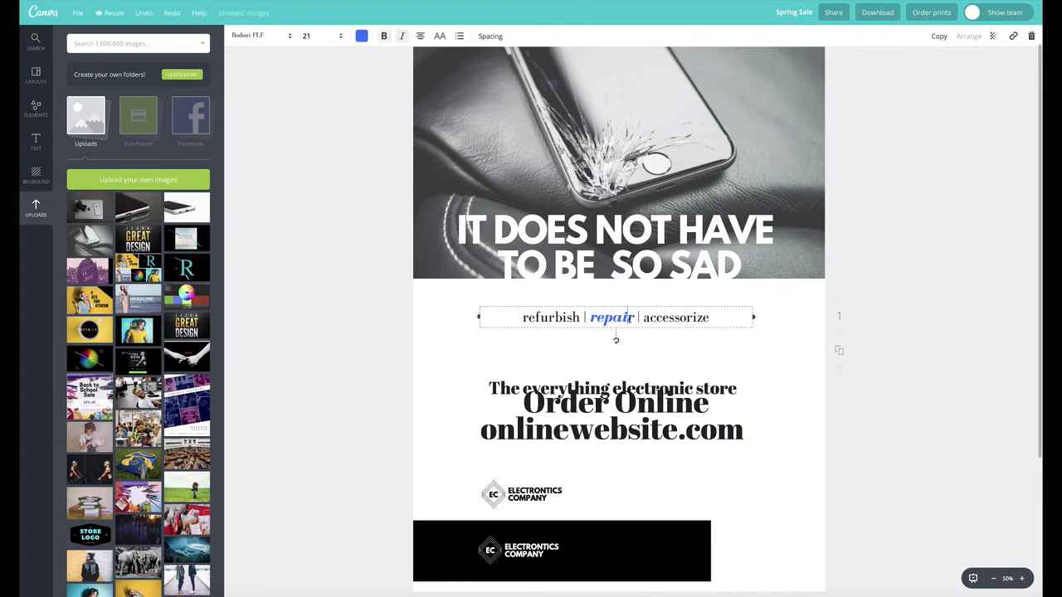
{"action": "left_click_drag", "start_coordinate": [635, 318], "coordinate": [590, 317]}
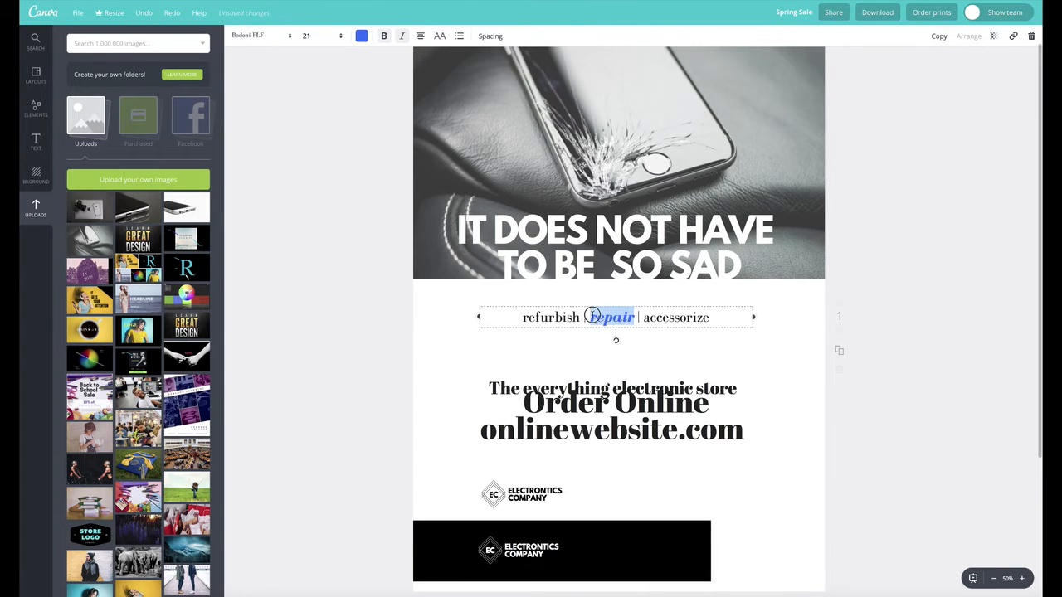
{"action": "left_click", "coordinate": [360, 39]}
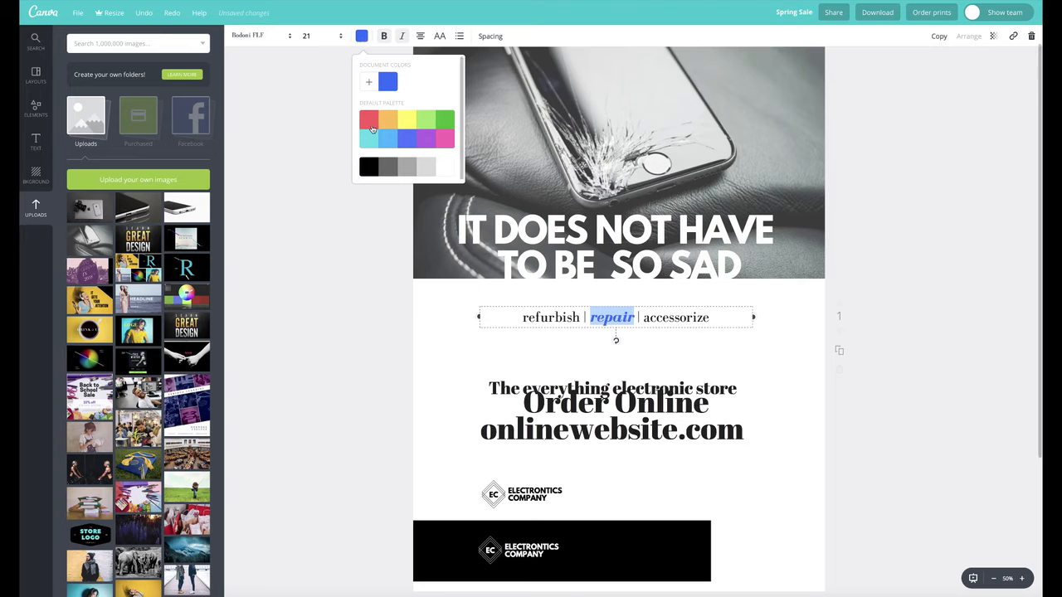
{"action": "left_click", "coordinate": [371, 129]}
{"action": "left_click", "coordinate": [295, 146]}
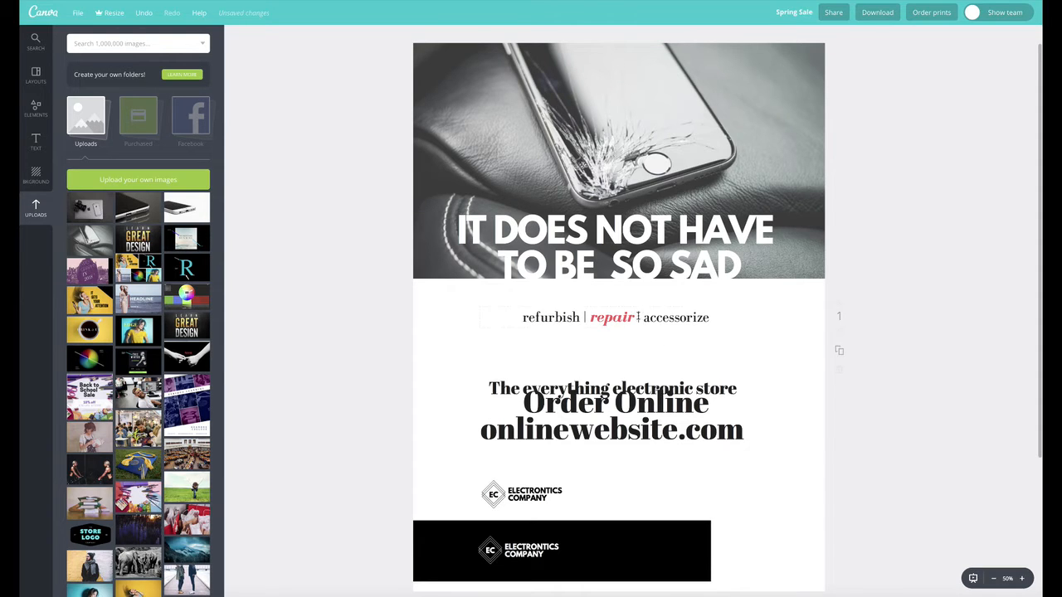
- Set the "refurbish | repair | accessorize" line in uppercase and widen its letter spacing until it spans slightly more than the headline
{"action": "left_click", "coordinate": [640, 322]}
{"action": "left_click", "coordinate": [439, 37]}
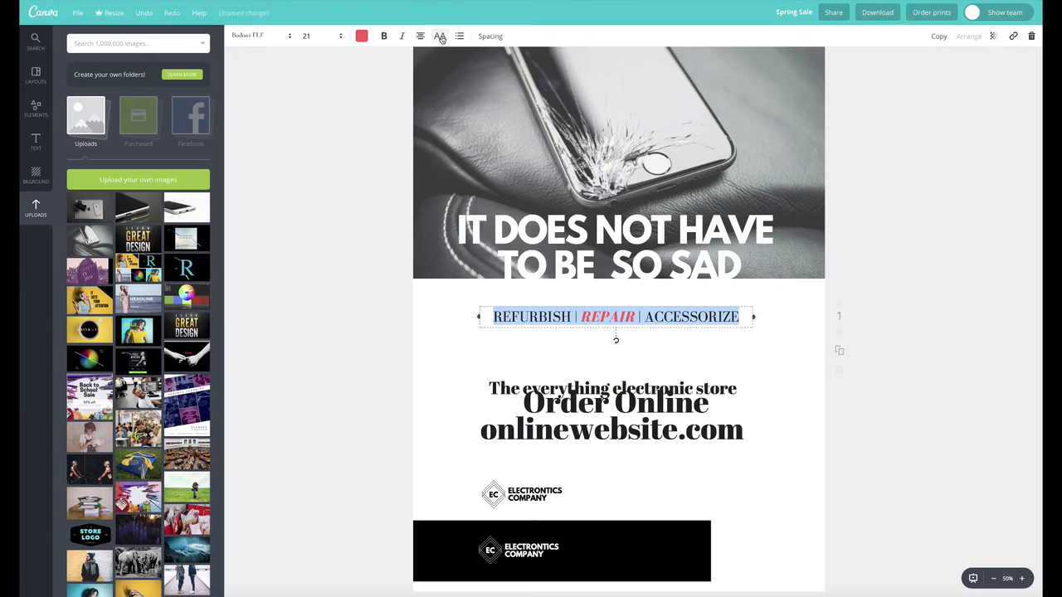
{"action": "left_click", "coordinate": [488, 36]}
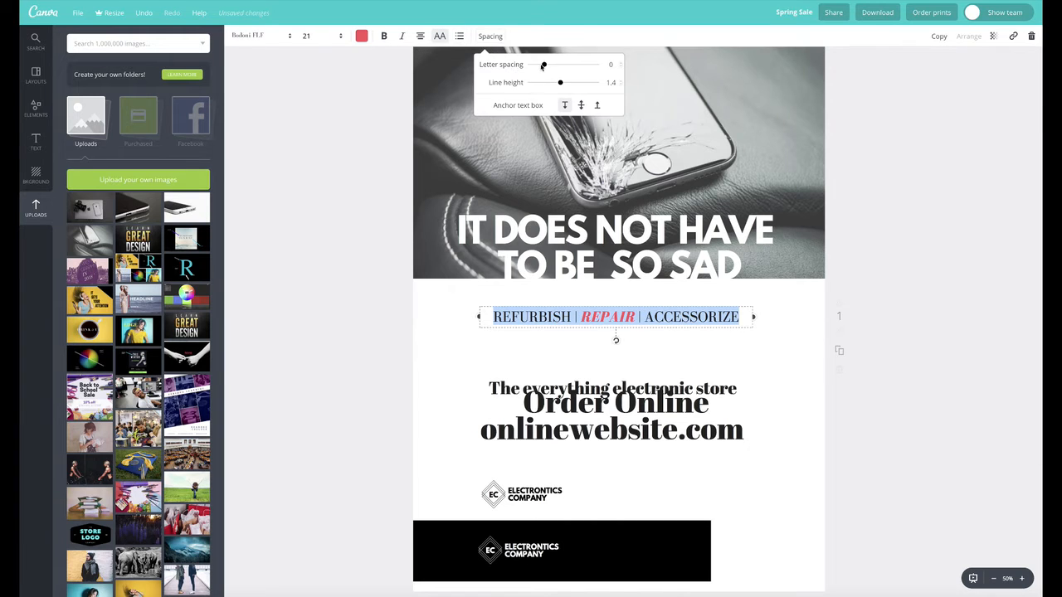
{"action": "left_click_drag", "start_coordinate": [543, 65], "coordinate": [558, 66]}
{"action": "left_click", "coordinate": [429, 322]}
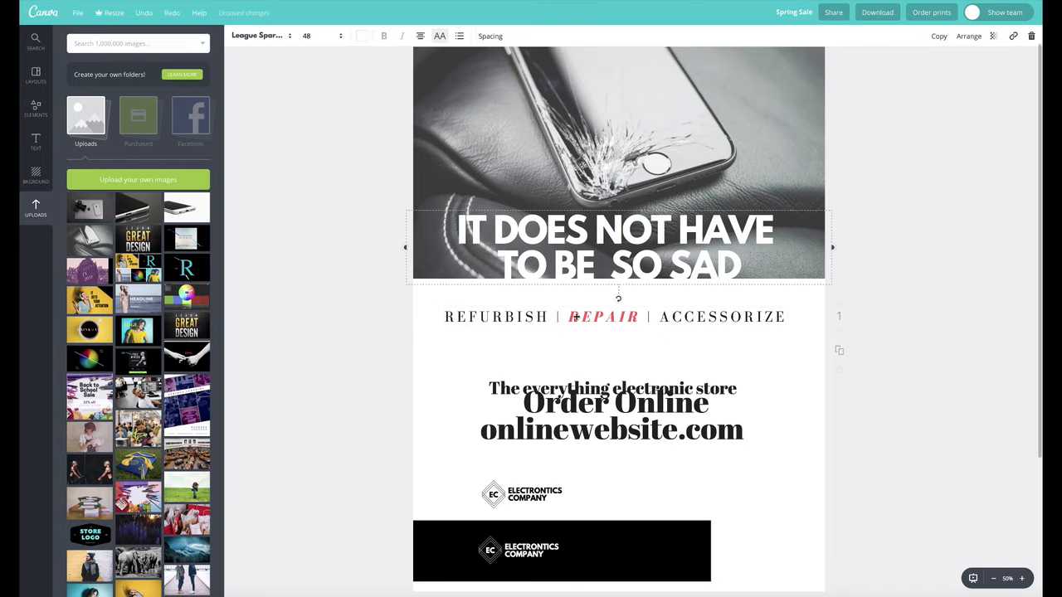
- Move the "REFURBISH | REPAIR | ACCESSORIZE" line slightly lower and remove the italics from "REPAIR"
{"action": "left_click_drag", "start_coordinate": [725, 324], "coordinate": [721, 326]}
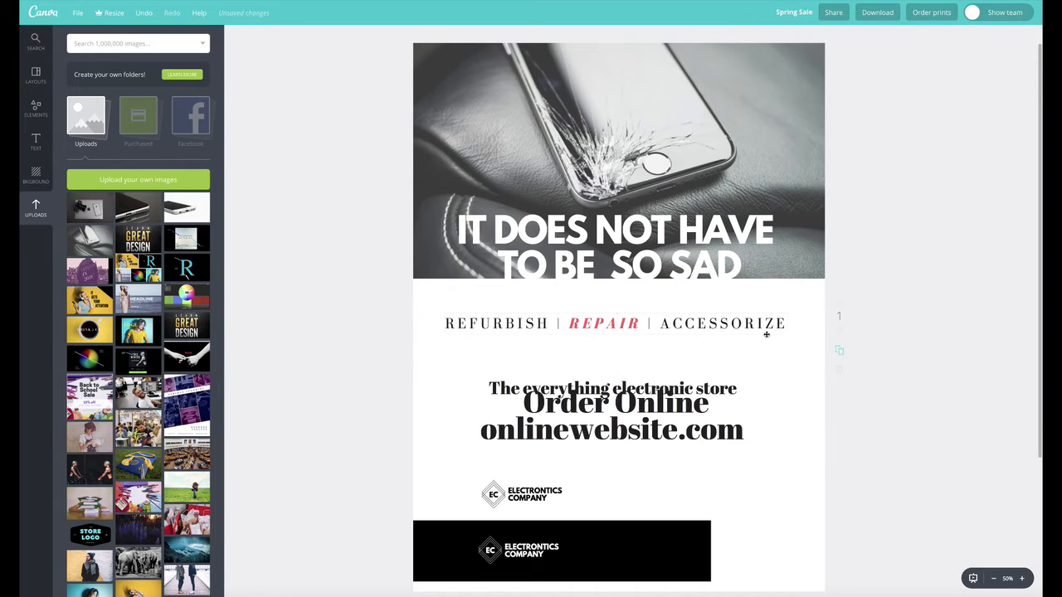
{"action": "double_click", "coordinate": [618, 322]}
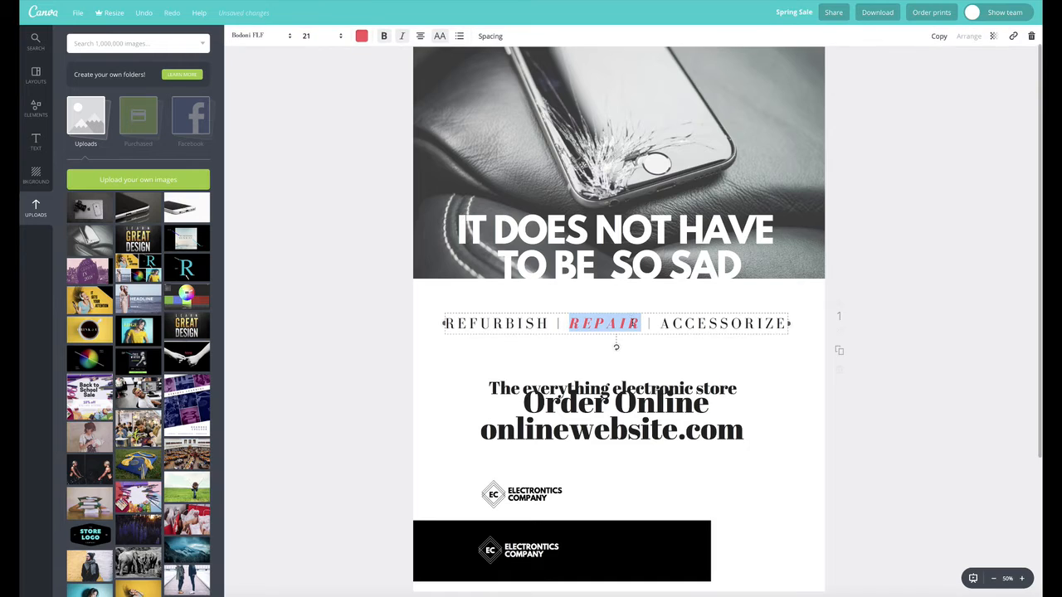
{"action": "left_click", "coordinate": [402, 37]}
{"action": "left_click", "coordinate": [349, 173]}
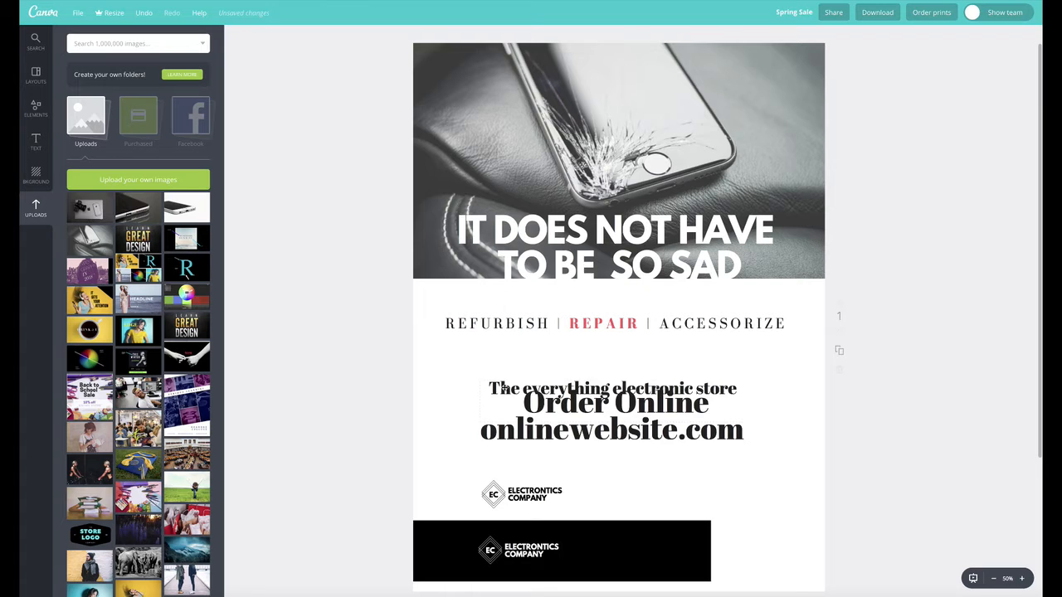
- Move "Order Online" aside below the website text and raise "The everything electronic store" to just beneath the "REFURBISH | REPAIR | ACCESSORIZE" line
{"action": "left_click_drag", "start_coordinate": [504, 388], "coordinate": [687, 458]}
{"action": "left_click_drag", "start_coordinate": [645, 392], "coordinate": [644, 352]}
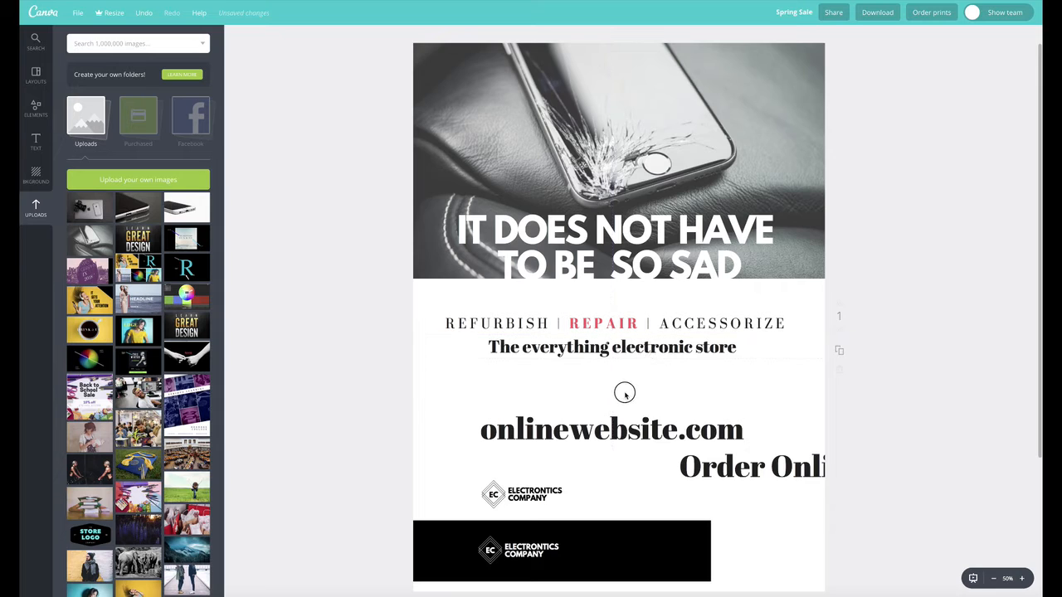
- Change the whole "REFURBISH | REPAIR | ACCESSORIZE" line to Abril Fatface, matching the font of "The everything electronic store"
{"action": "double_click", "coordinate": [540, 347]}
{"action": "left_click", "coordinate": [550, 347]}
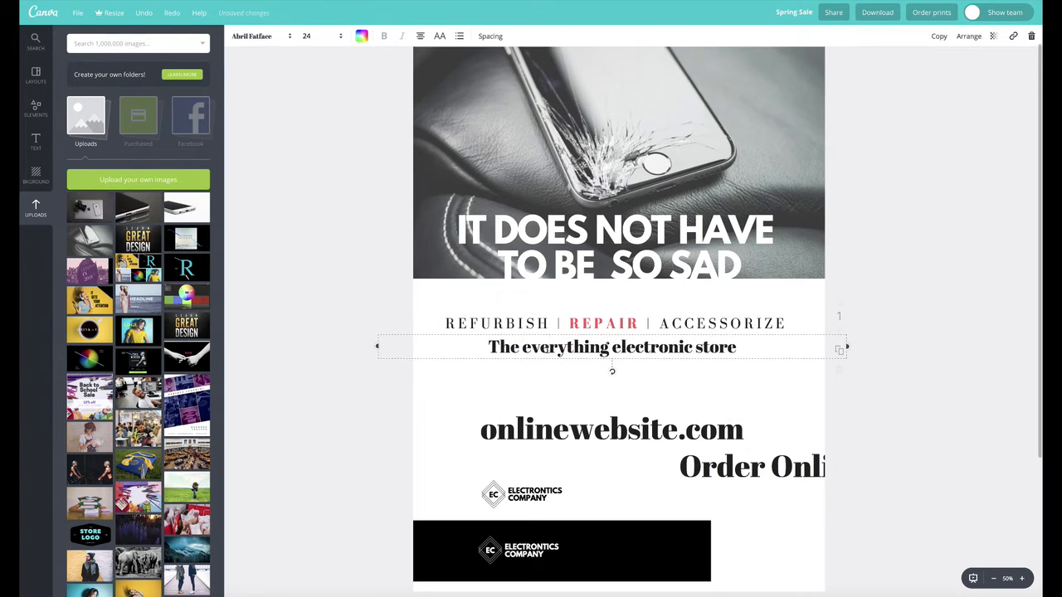
{"action": "left_click", "coordinate": [527, 321]}
{"action": "double_click", "coordinate": [527, 320]}
{"action": "key", "text": "ctrl+a"}
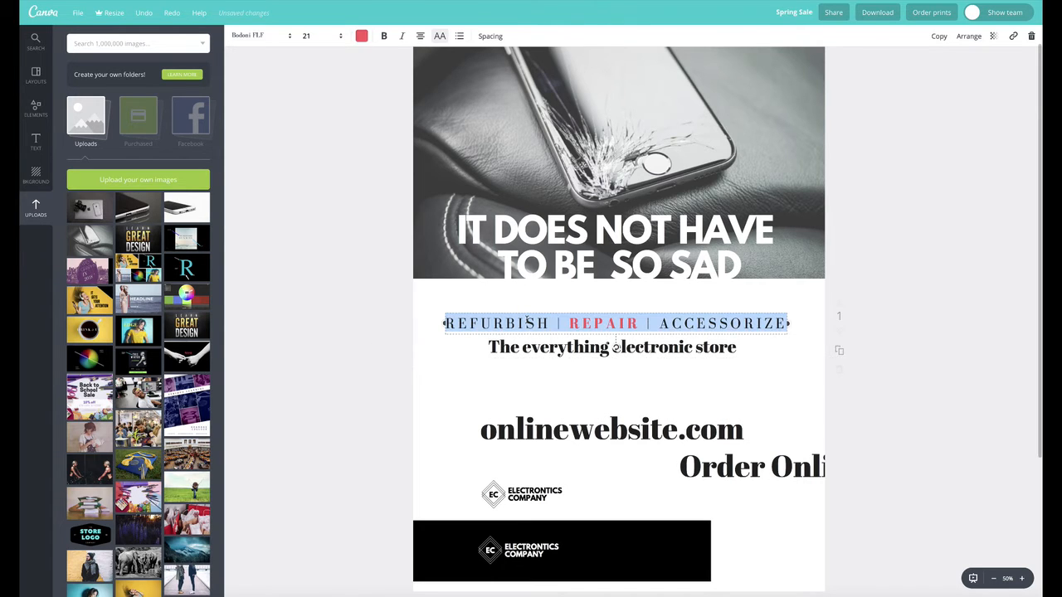
{"action": "left_click", "coordinate": [290, 36]}
{"action": "left_click", "coordinate": [272, 79]}
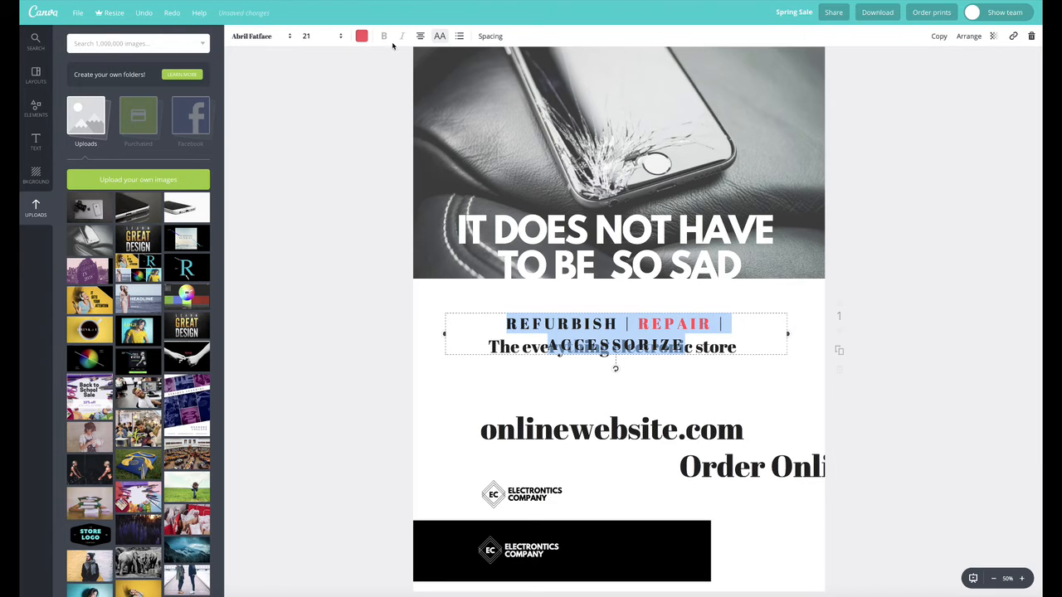
{"action": "left_click", "coordinate": [363, 251]}
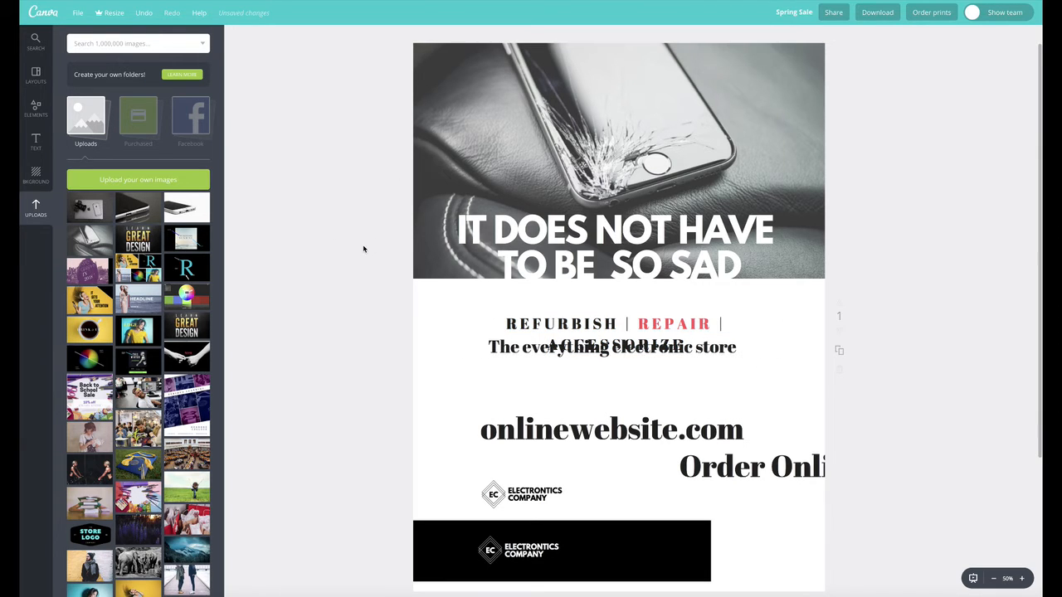
- Undo the font change on the "REFURBISH | REPAIR | ACCESSORIZE" line and set "The everything electronic store" in Bodoni FLF
{"action": "key", "text": "ctrl+z"}
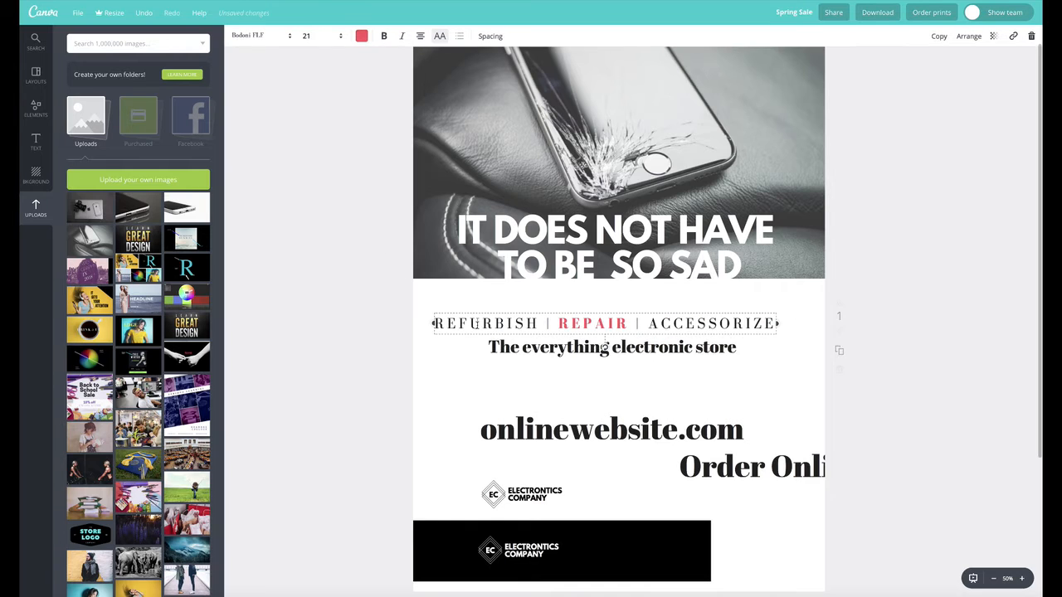
{"action": "double_click", "coordinate": [539, 351]}
{"action": "left_click", "coordinate": [286, 36]}
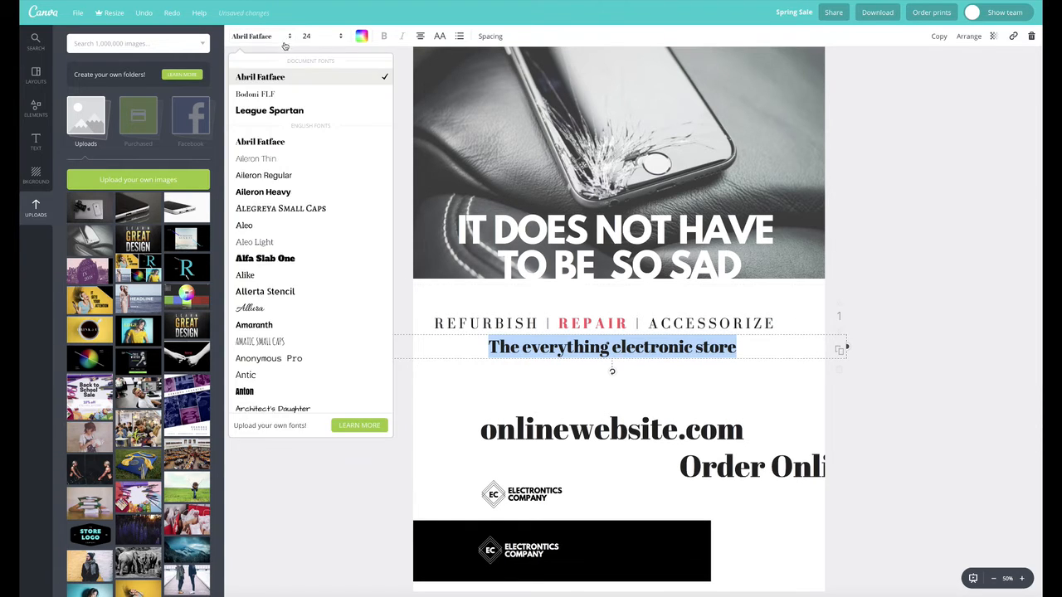
{"action": "left_click", "coordinate": [265, 94]}
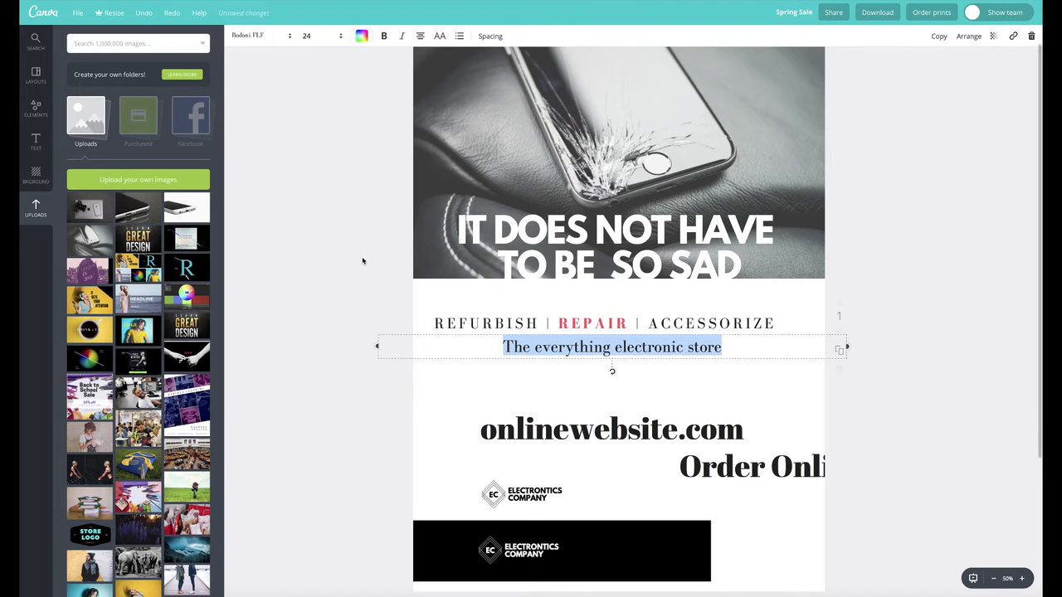
{"action": "left_click", "coordinate": [363, 261]}
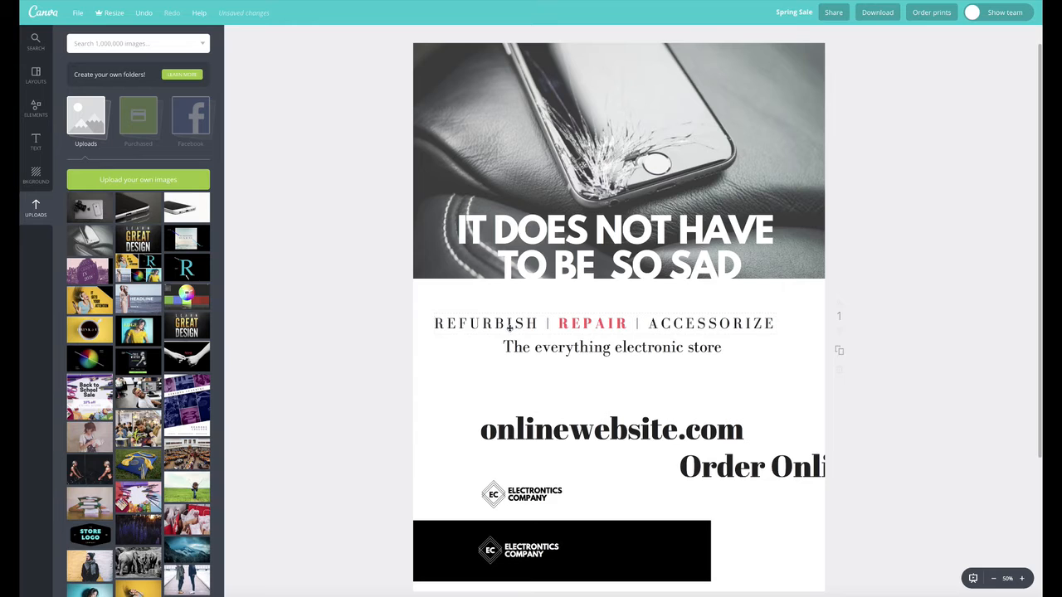
- Italicize "The everything electronic store" and tighten its letter spacing to -10 and line height to about 1.27
{"action": "left_click", "coordinate": [561, 352]}
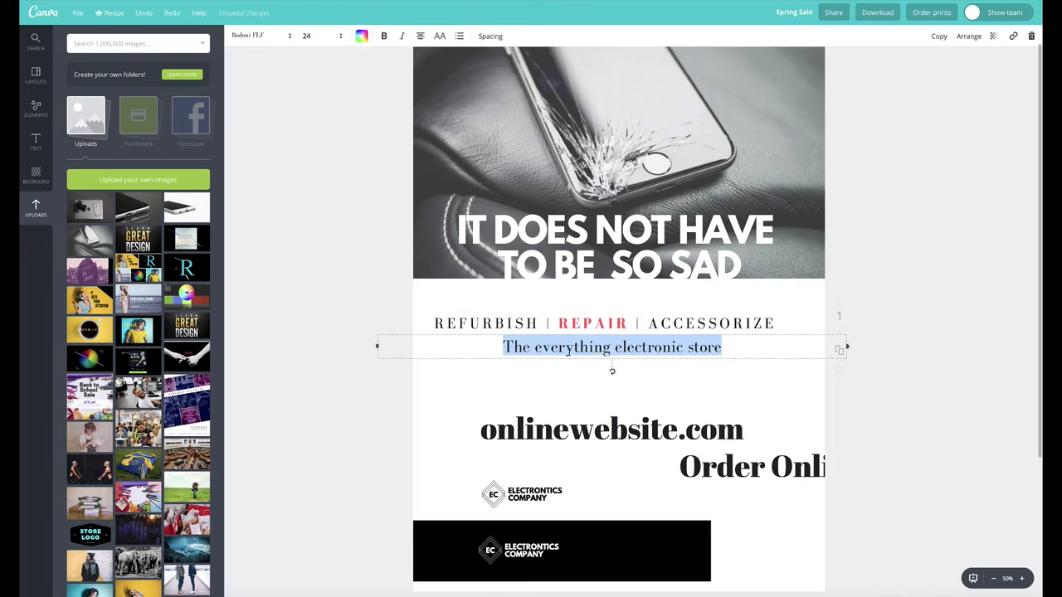
{"action": "left_click", "coordinate": [402, 38]}
{"action": "left_click", "coordinate": [489, 37]}
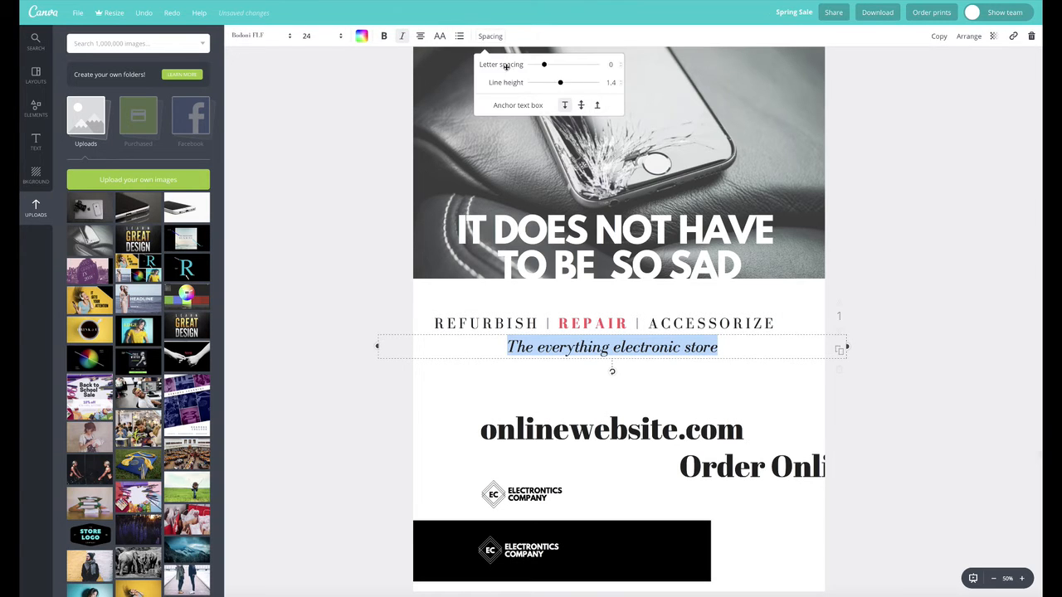
{"action": "mouse_move", "coordinate": [548, 68]}
{"action": "left_mouse_down"}
{"action": "mouse_move", "coordinate": [557, 64]}
{"action": "mouse_move", "coordinate": [542, 67]}
{"action": "mouse_move", "coordinate": [556, 85]}
{"action": "left_mouse_up"}
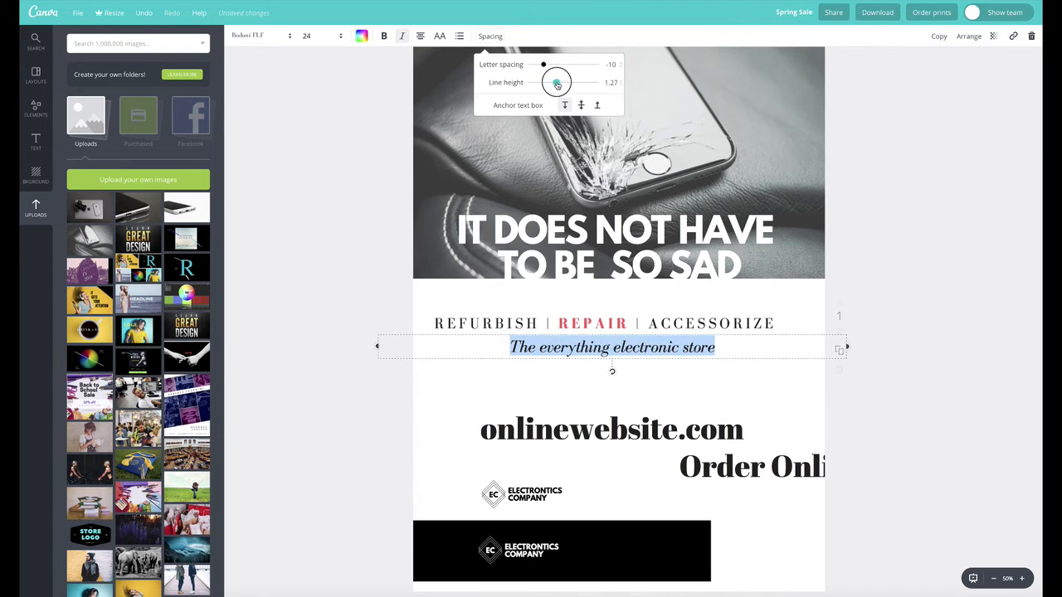
{"action": "left_click", "coordinate": [334, 221]}
{"action": "left_click", "coordinate": [317, 161]}
- Shift "The everything electronic store" slightly lower and stack "Order Online" directly above the website text
{"action": "left_click_drag", "start_coordinate": [641, 346], "coordinate": [636, 351]}
{"action": "left_click_drag", "start_coordinate": [663, 424], "coordinate": [671, 410]}
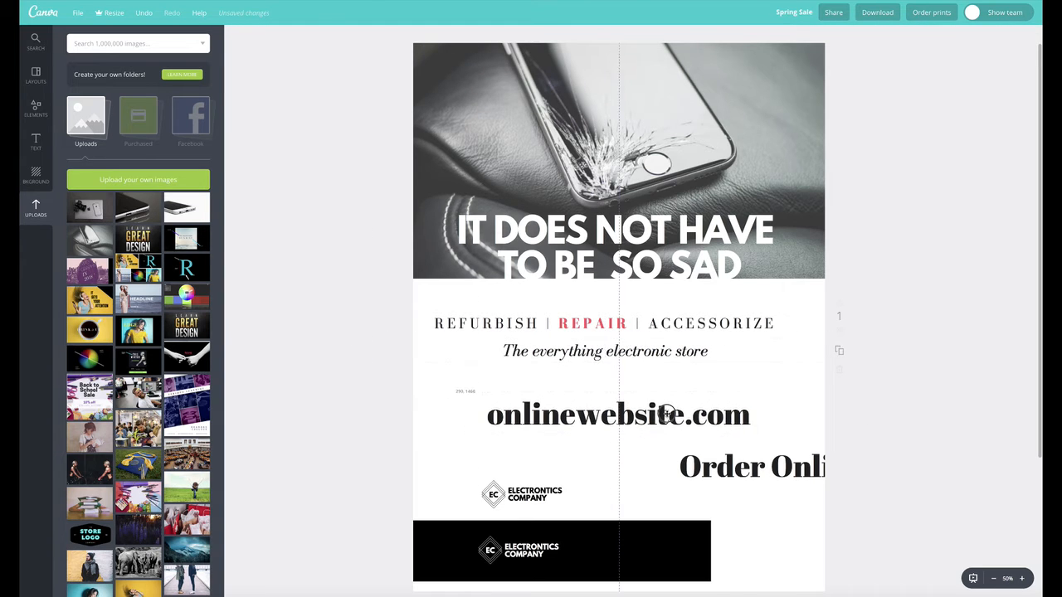
{"action": "left_click_drag", "start_coordinate": [756, 474], "coordinate": [593, 413]}
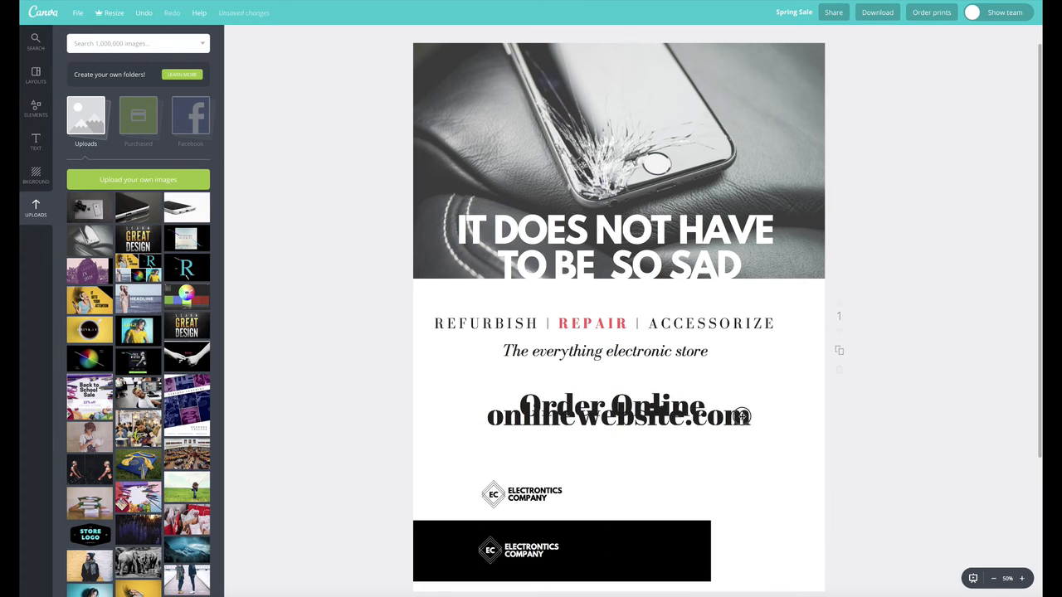
{"action": "left_click_drag", "start_coordinate": [741, 417], "coordinate": [736, 462]}
- Replace the "Order Online" text with "for a store near you"
{"action": "triple_click", "coordinate": [655, 412]}
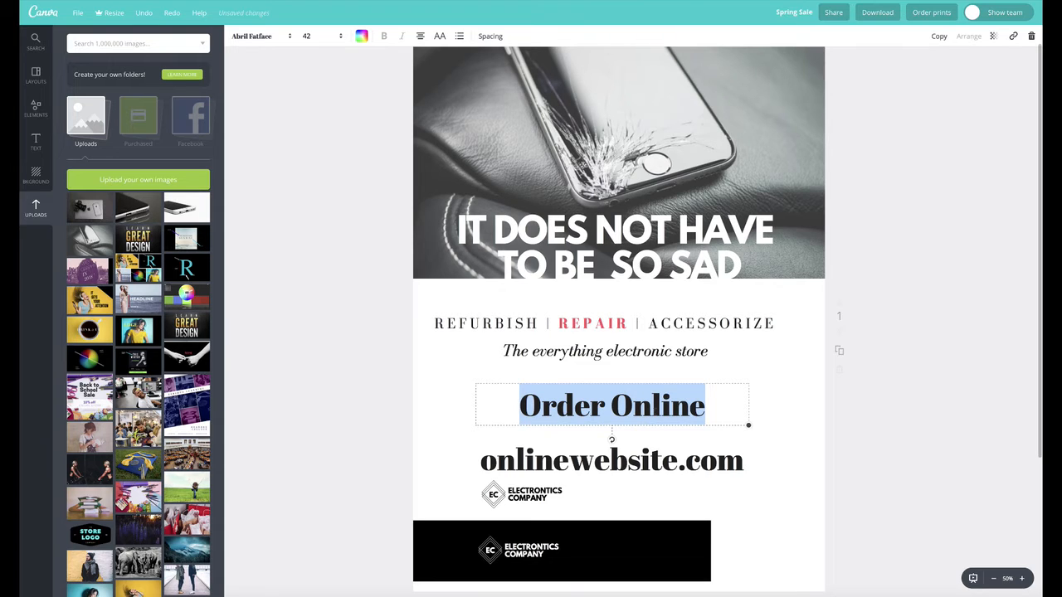
{"action": "type", "text": "R"}
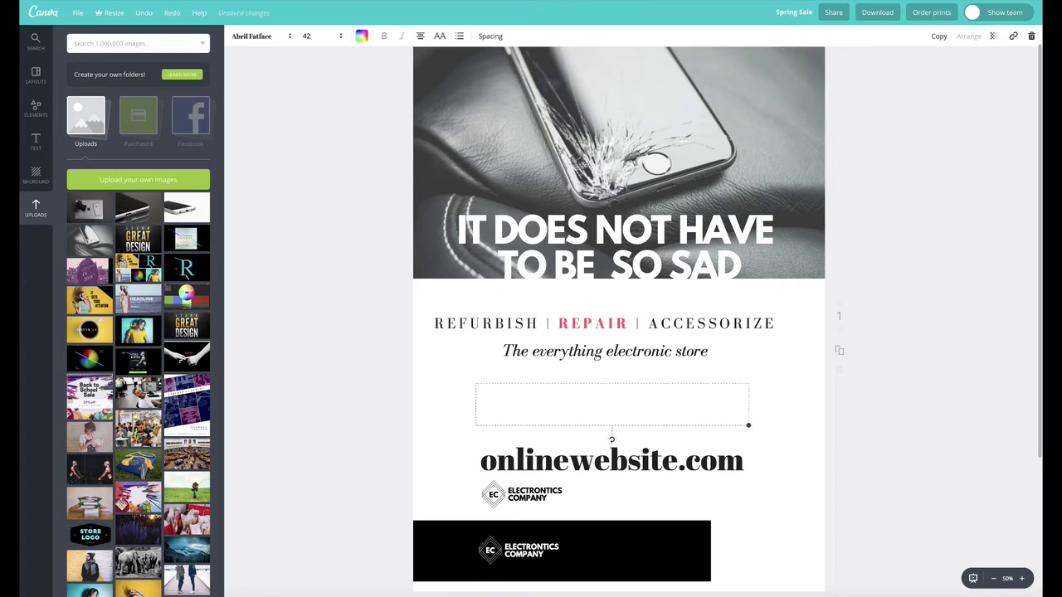
{"action": "type", "text": "for a store near "}
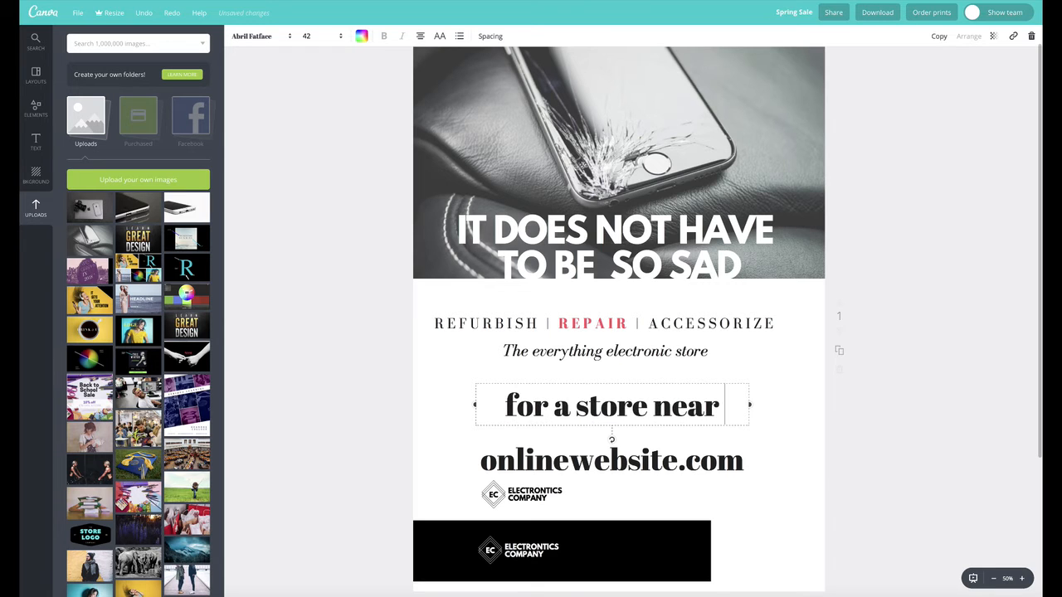
{"action": "type", "text": "you"}
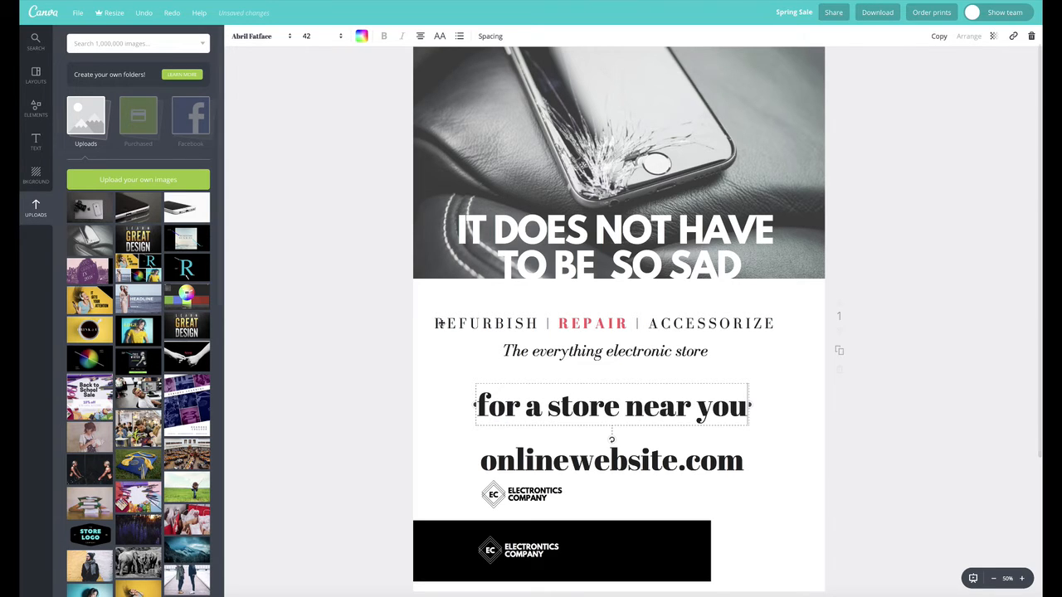
{"action": "left_click", "coordinate": [423, 342]}
- Change "for a store near you" to League Spartan and widen its text box until it fits on one line
{"action": "left_click", "coordinate": [528, 401]}
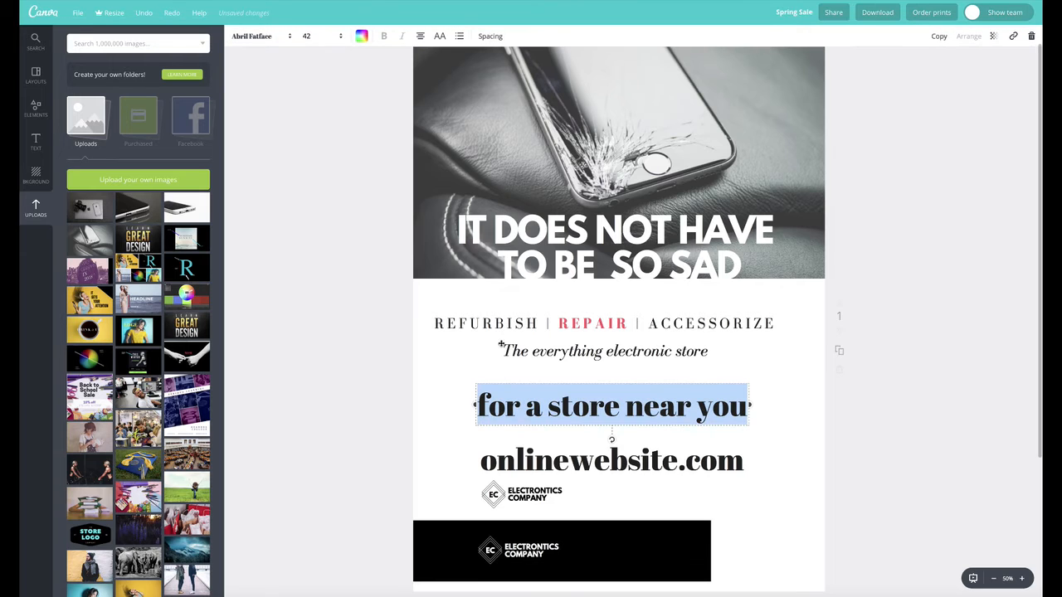
{"action": "left_click", "coordinate": [257, 36]}
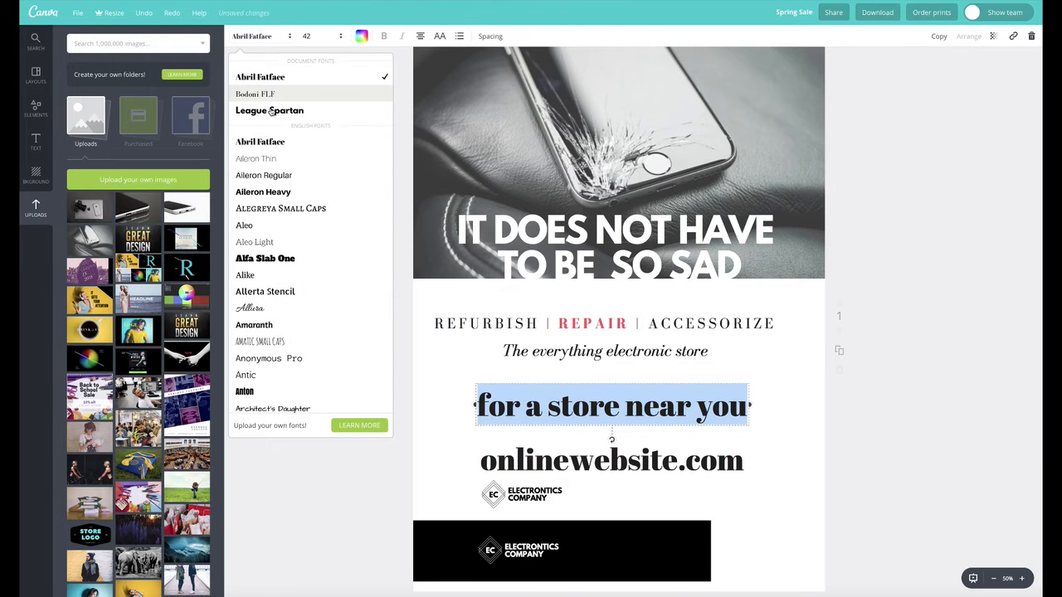
{"action": "left_click", "coordinate": [271, 110]}
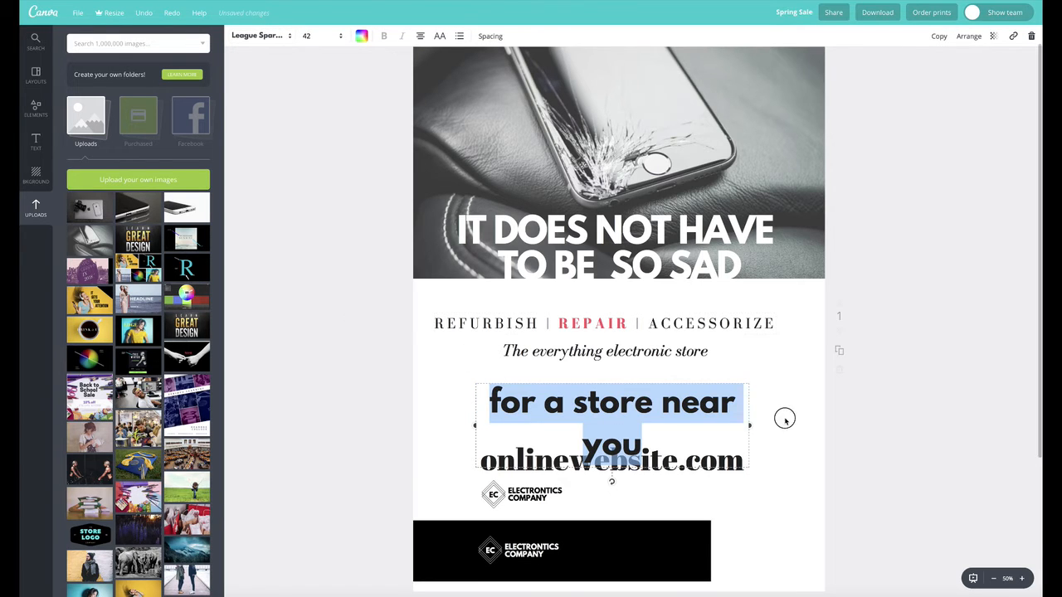
{"action": "left_click", "coordinate": [720, 409]}
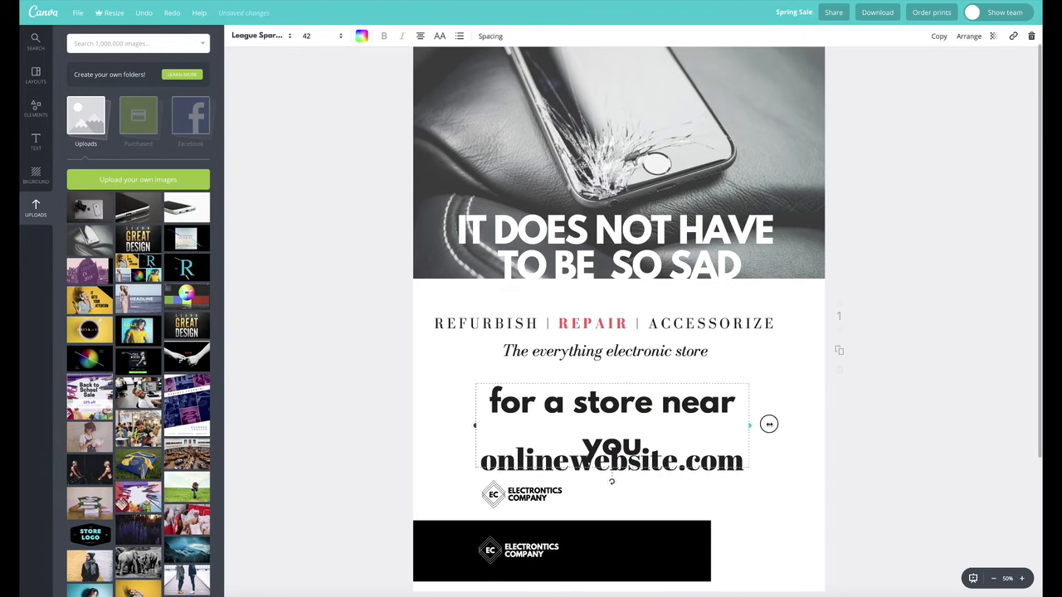
{"action": "left_click_drag", "start_coordinate": [769, 424], "coordinate": [820, 406]}
- Set "for a store near you" to font size 24 and place it just above the website text
{"action": "triple_click", "coordinate": [700, 403]}
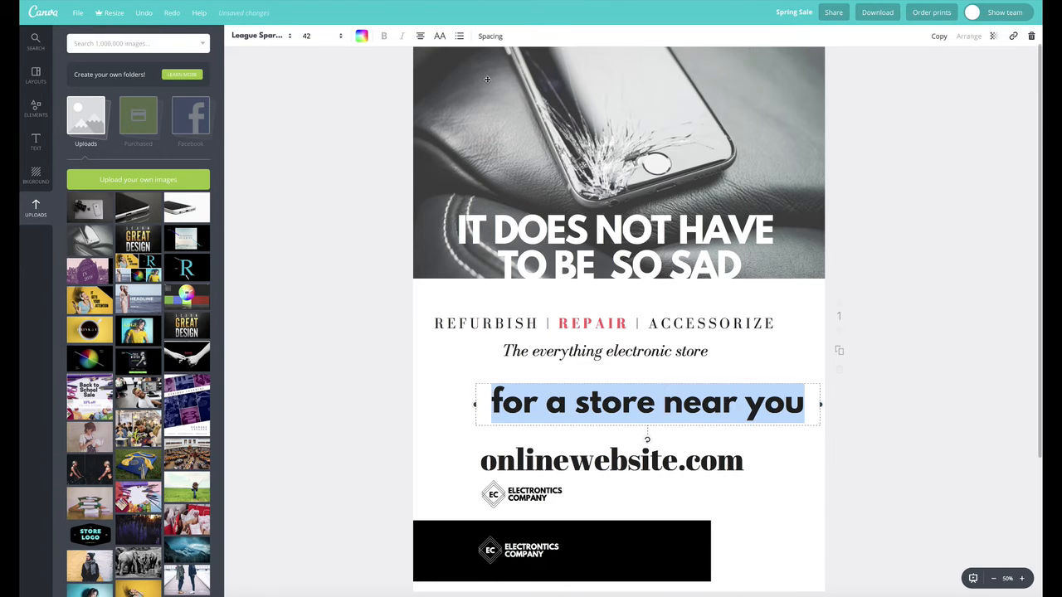
{"action": "left_click", "coordinate": [308, 35]}
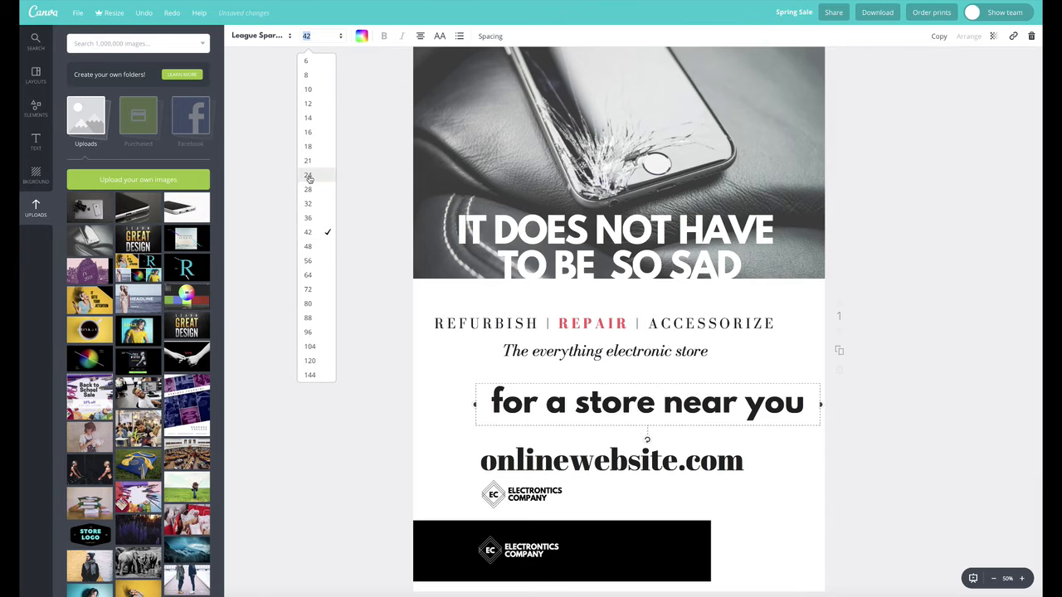
{"action": "left_click", "coordinate": [307, 178]}
{"action": "left_click", "coordinate": [346, 266]}
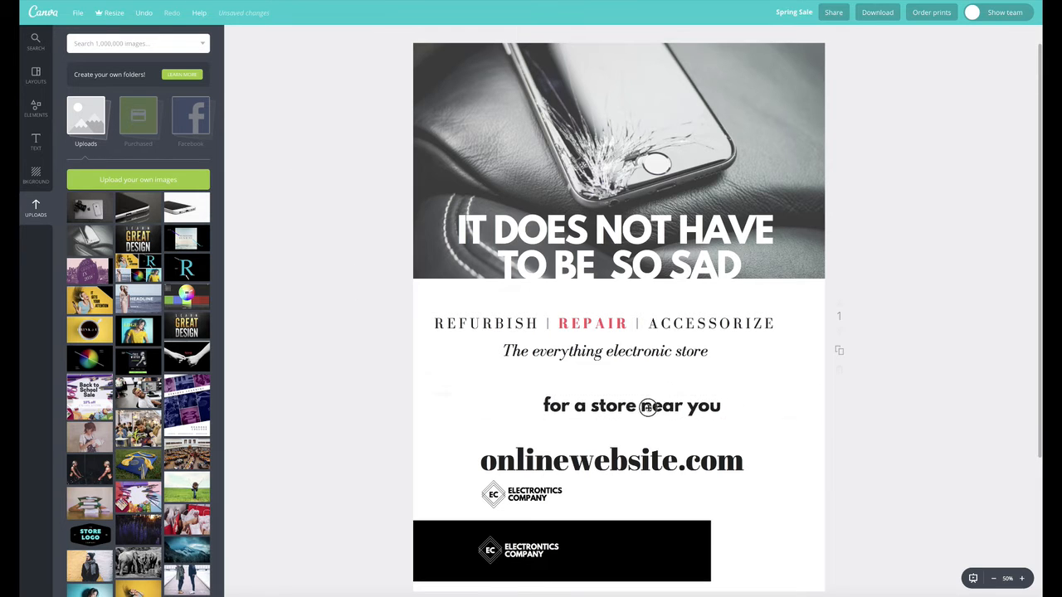
{"action": "left_click_drag", "start_coordinate": [648, 407], "coordinate": [629, 425]}
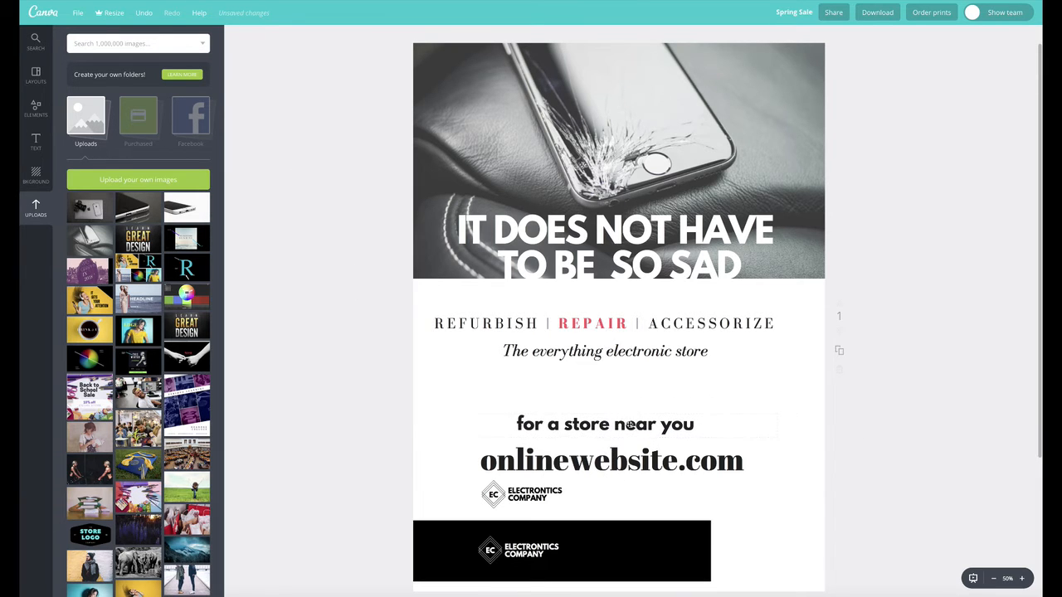
{"action": "double_click", "coordinate": [629, 424]}
- Change "onlinewebsite.com" to League Spartan, widening its box to a single line and centering it under "for a store near you"
{"action": "left_click", "coordinate": [604, 461]}
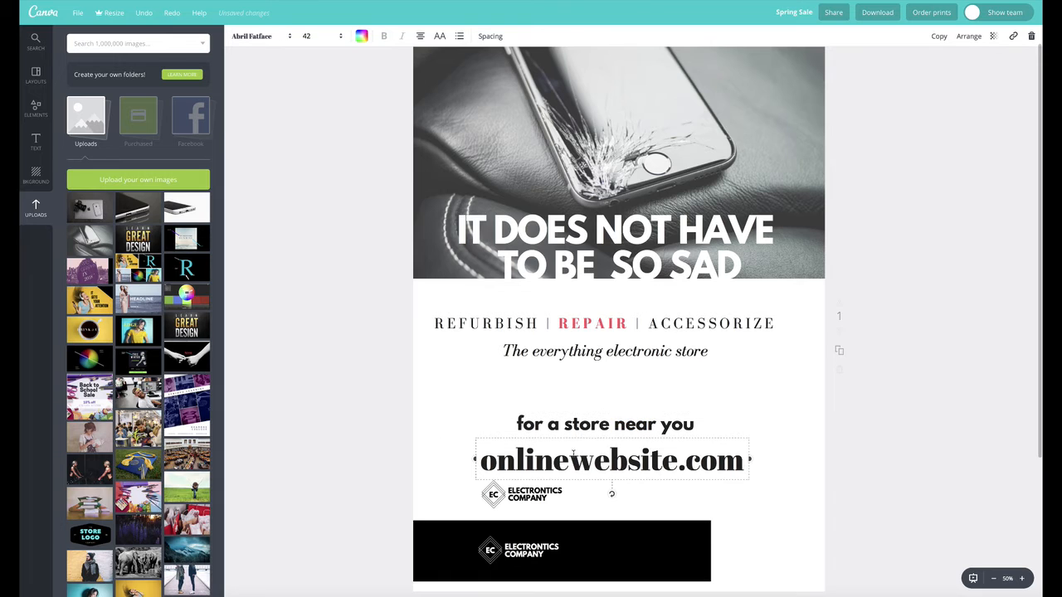
{"action": "double_click", "coordinate": [603, 461]}
{"action": "left_click", "coordinate": [259, 35]}
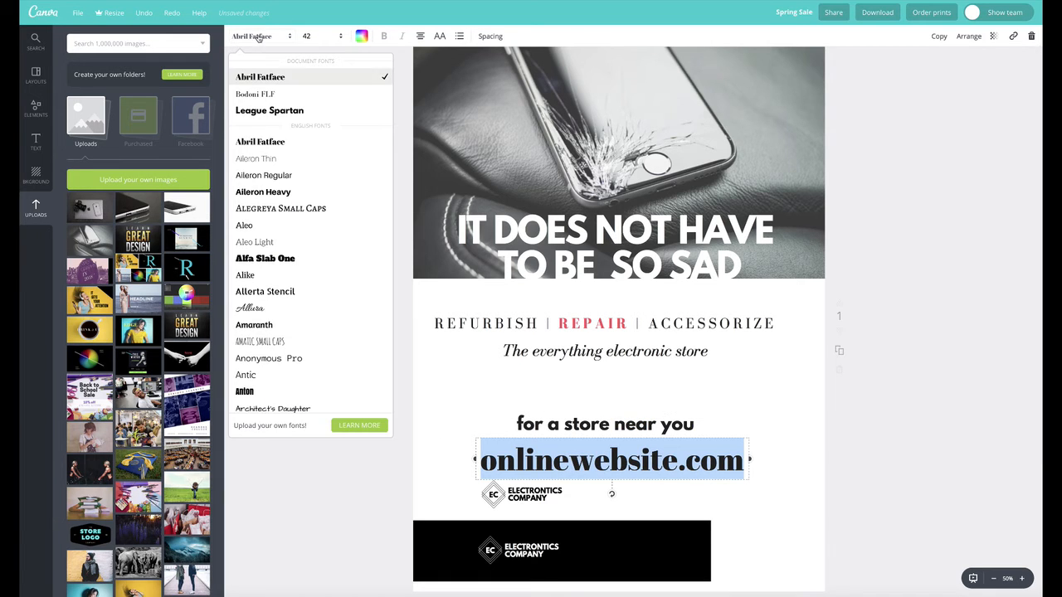
{"action": "left_click", "coordinate": [261, 109]}
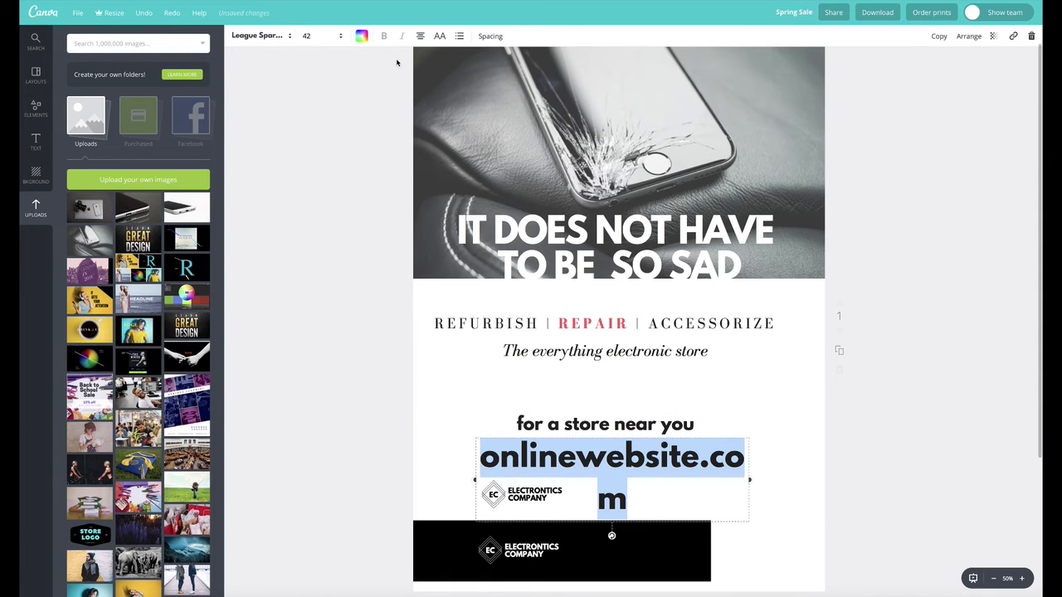
{"action": "left_click", "coordinate": [716, 478]}
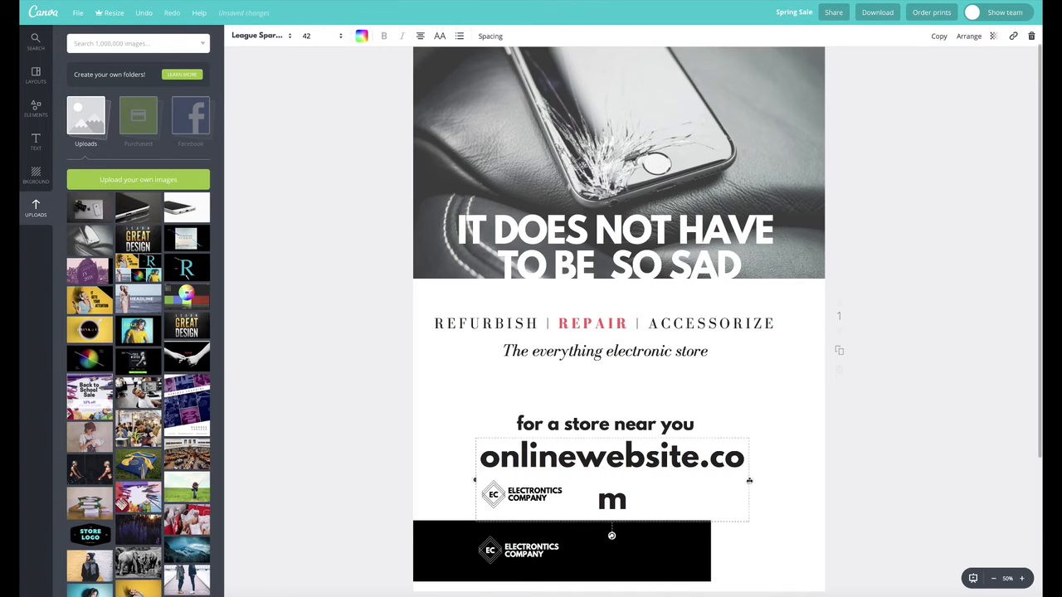
{"action": "left_click_drag", "start_coordinate": [815, 480], "coordinate": [816, 479]}
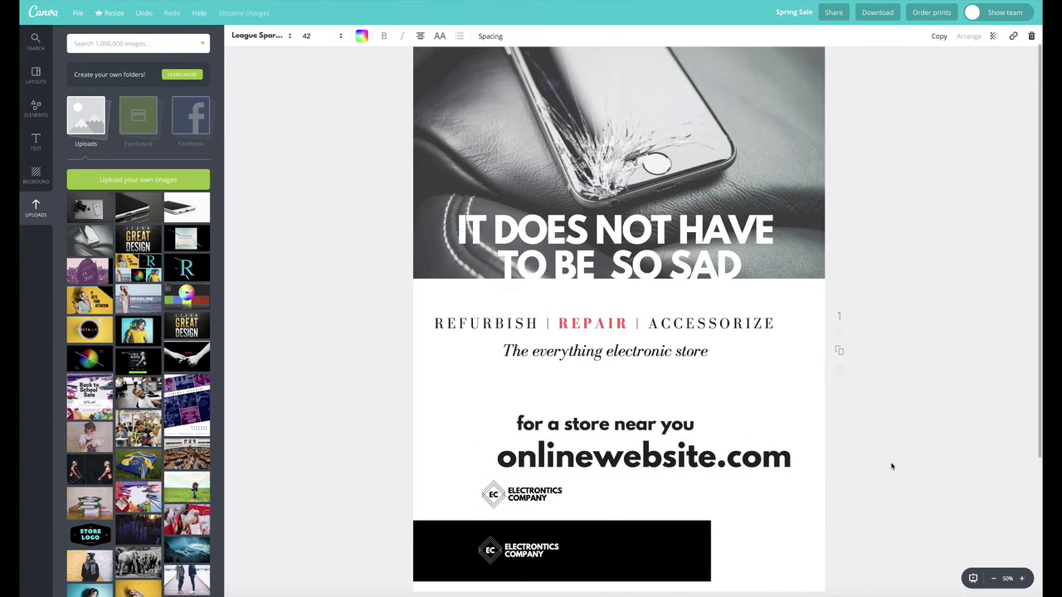
{"action": "left_click_drag", "start_coordinate": [741, 464], "coordinate": [719, 461]}
- Enlarge the black rectangle so it spans the full page width and reaches the page's bottom edge
{"action": "left_click", "coordinate": [679, 548]}
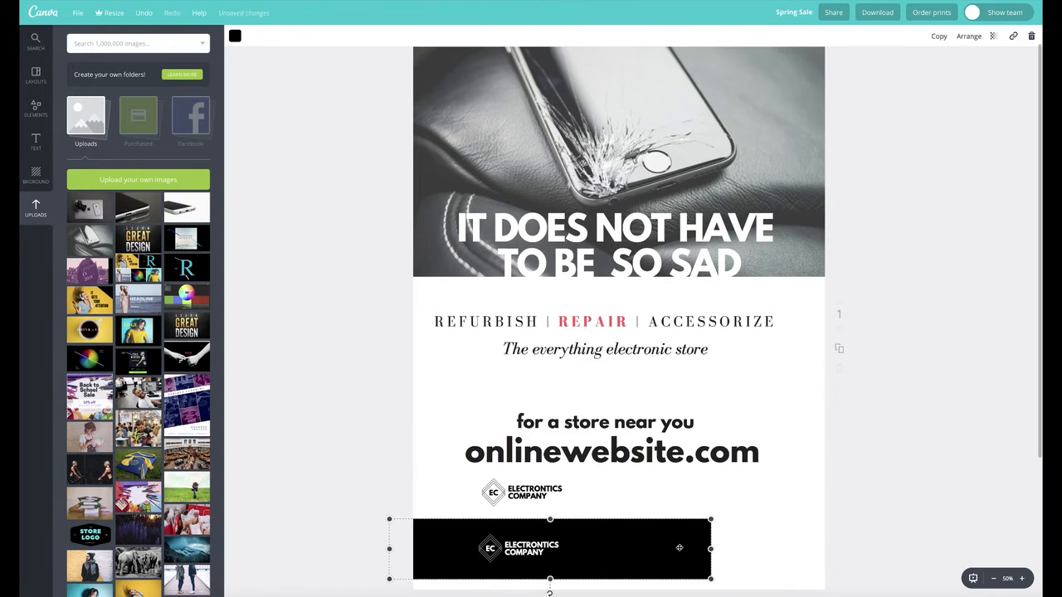
{"action": "scroll", "coordinate": [679, 547], "scroll_direction": "down", "scroll_amount": 1}
{"action": "scroll", "coordinate": [675, 523], "scroll_direction": "down", "scroll_amount": 2}
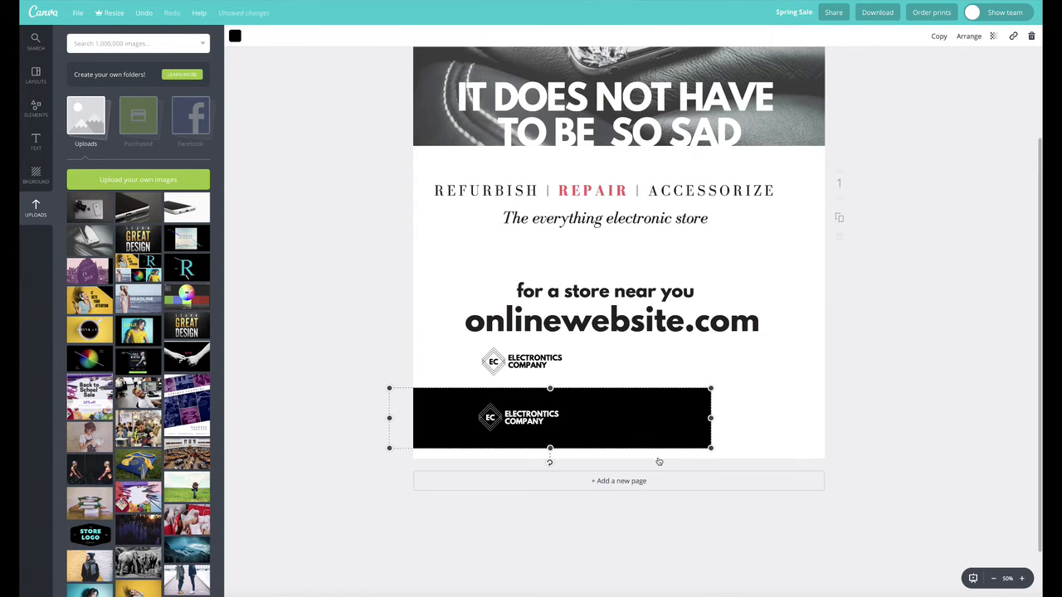
{"action": "left_click_drag", "start_coordinate": [711, 449], "coordinate": [858, 458]}
{"action": "left_click", "coordinate": [925, 372]}
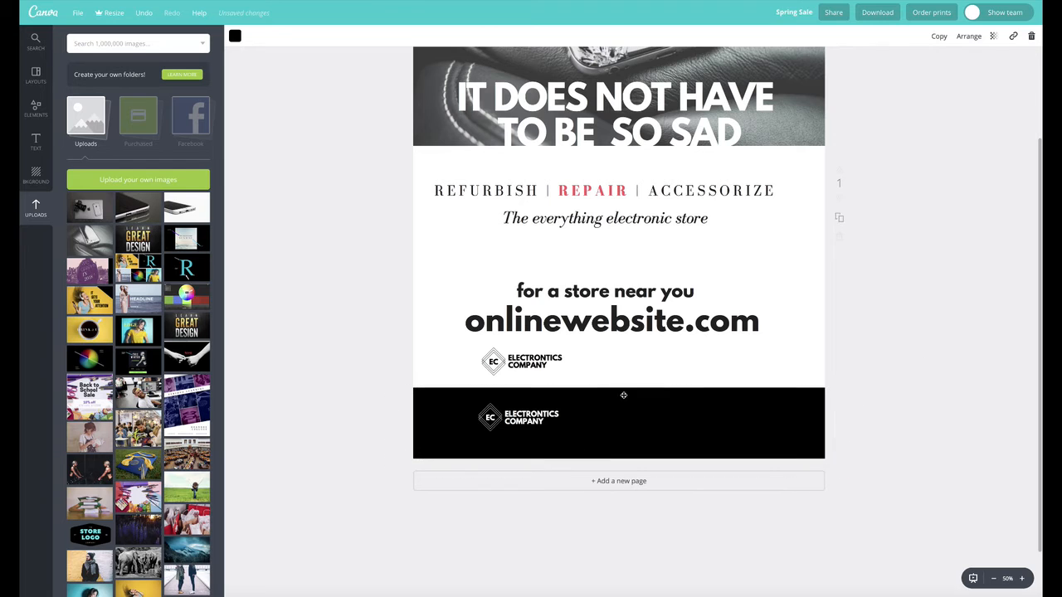
- Move the white EC company logo to the middle of the black band and enlarge it
{"action": "left_click_drag", "start_coordinate": [374, 410], "coordinate": [558, 425]}
{"action": "left_click_drag", "start_coordinate": [492, 421], "coordinate": [584, 425]}
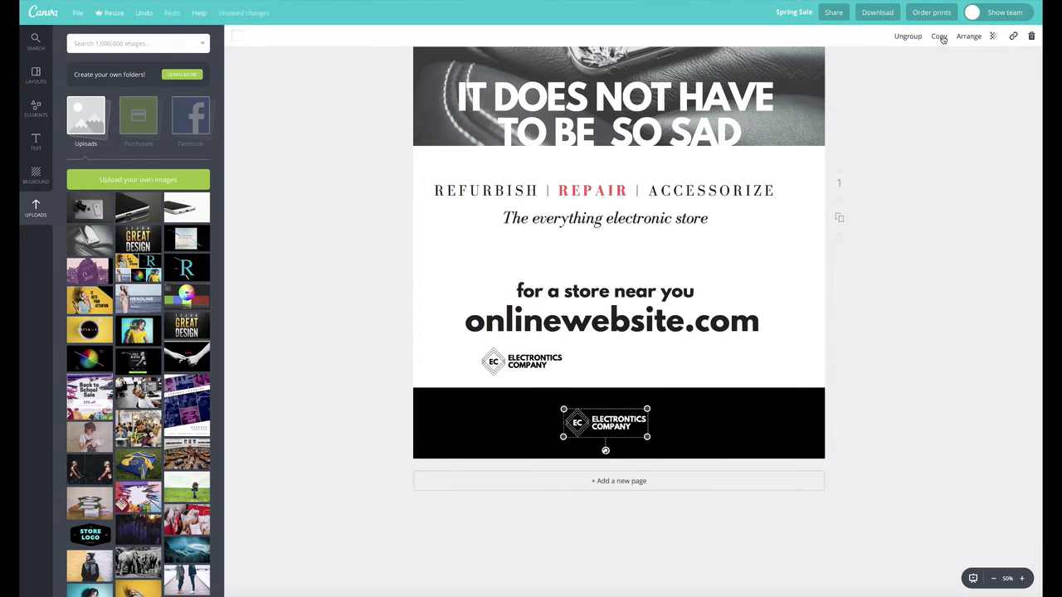
{"action": "left_click_drag", "start_coordinate": [647, 409], "coordinate": [614, 412]}
- Raise "for a store near you" and "onlinewebsite.com" slightly, and take the spare black EC logo off the page
{"action": "scroll", "coordinate": [719, 438], "scroll_direction": "up", "scroll_amount": 3}
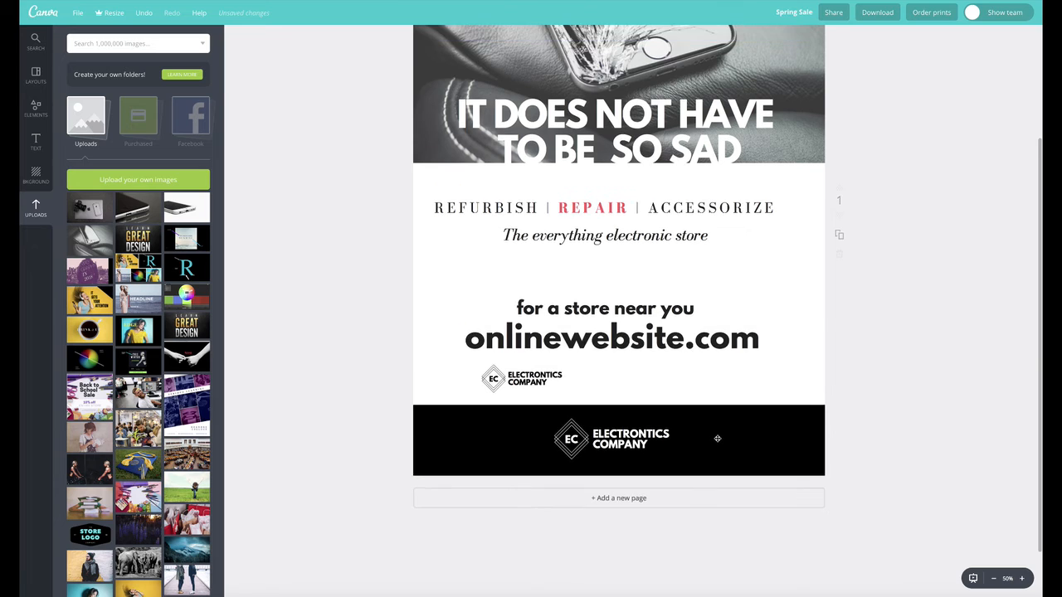
{"action": "scroll", "coordinate": [581, 371], "scroll_direction": "up", "scroll_amount": 1}
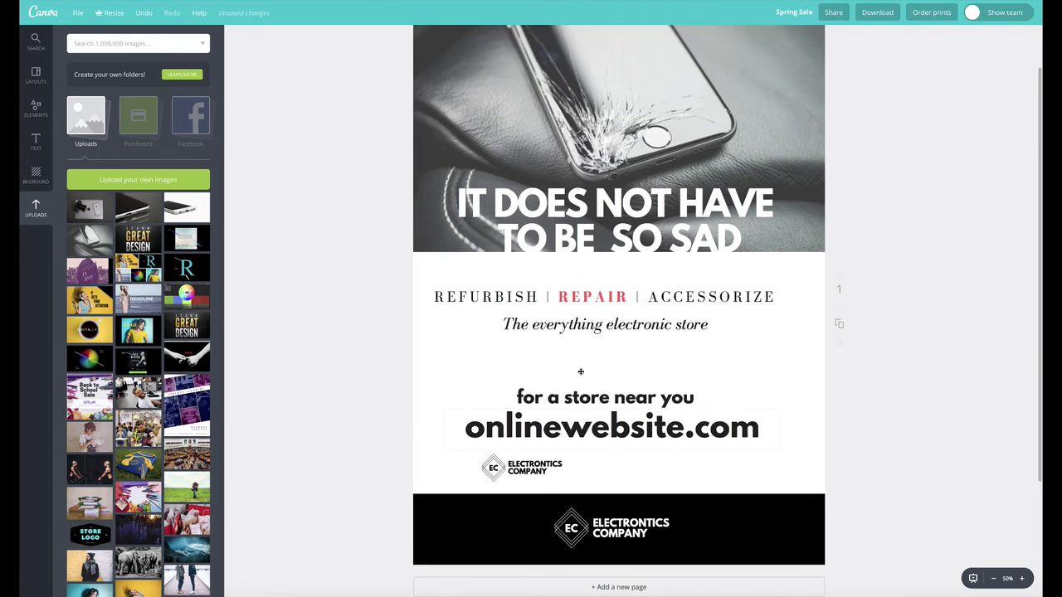
{"action": "left_click_drag", "start_coordinate": [605, 399], "coordinate": [608, 386]}
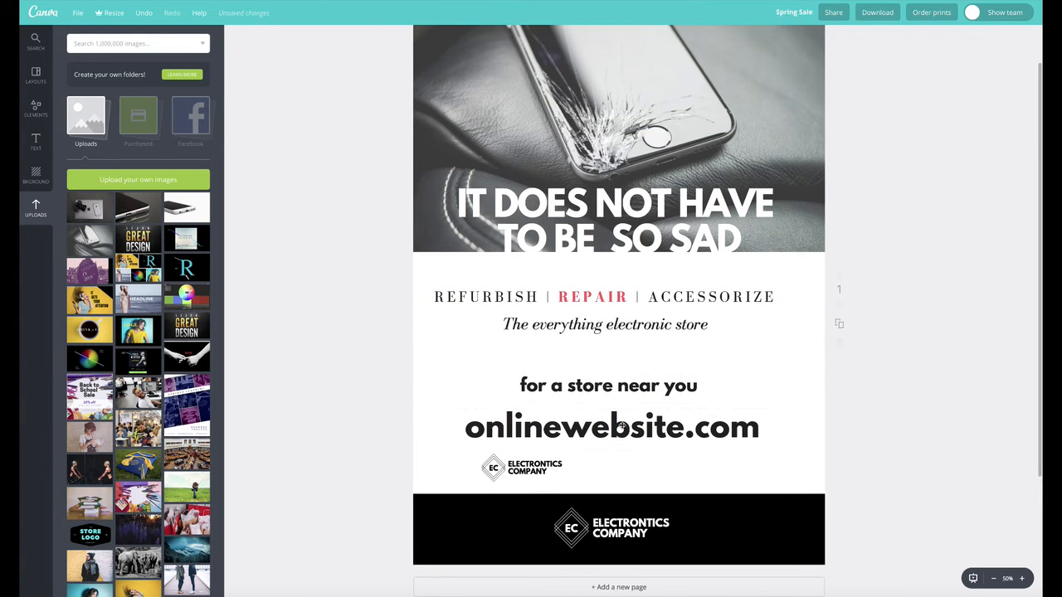
{"action": "left_click_drag", "start_coordinate": [622, 424], "coordinate": [619, 413]}
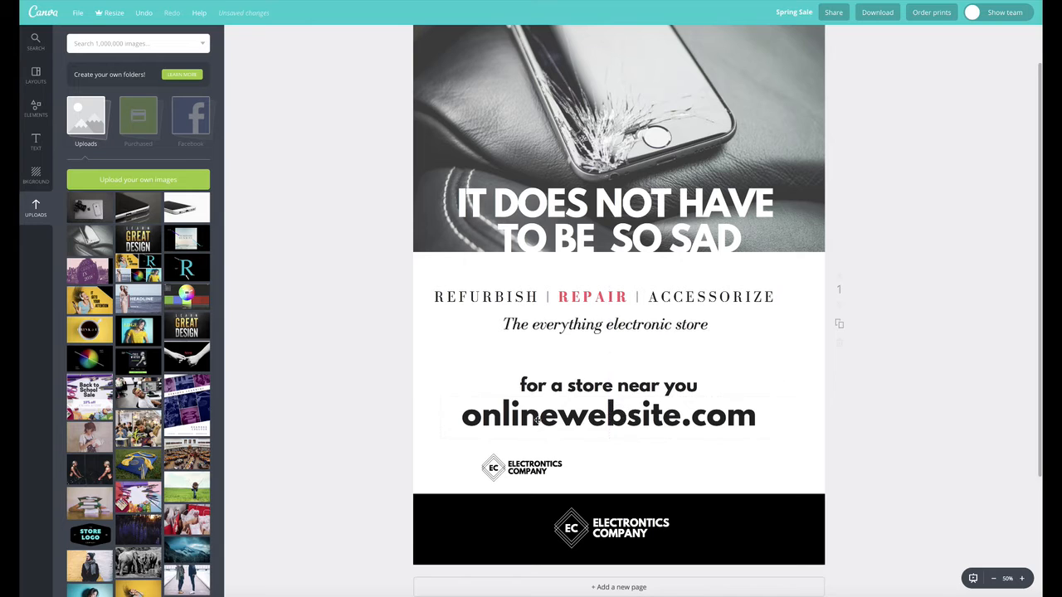
{"action": "left_click_drag", "start_coordinate": [526, 470], "coordinate": [938, 422]}
- Extend the black band's upper edge slightly upward and raise the white EC logo to keep it vertically centered
{"action": "left_click", "coordinate": [676, 514]}
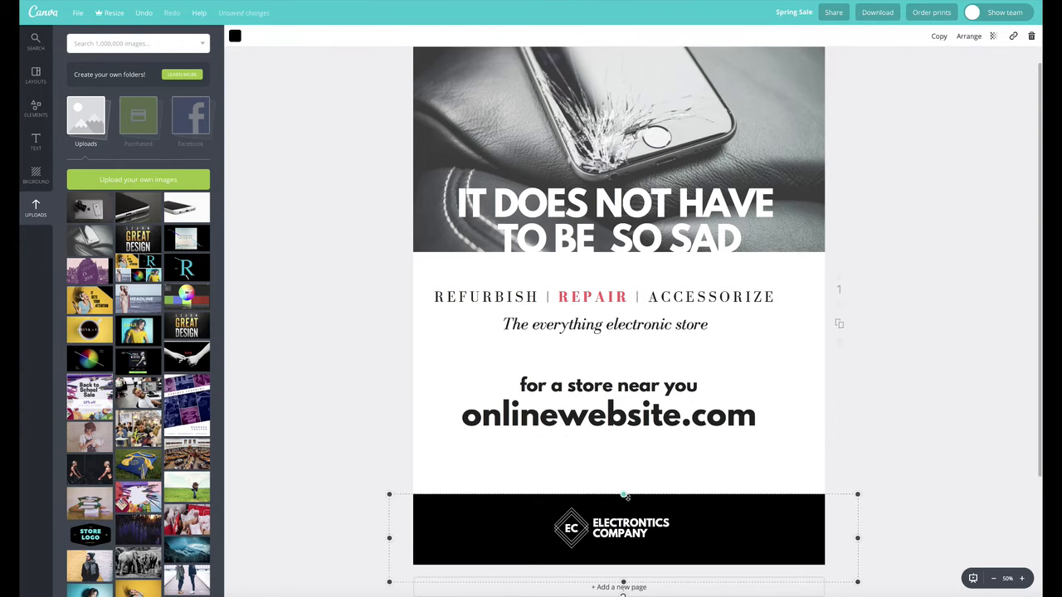
{"action": "left_click_drag", "start_coordinate": [625, 493], "coordinate": [624, 480]}
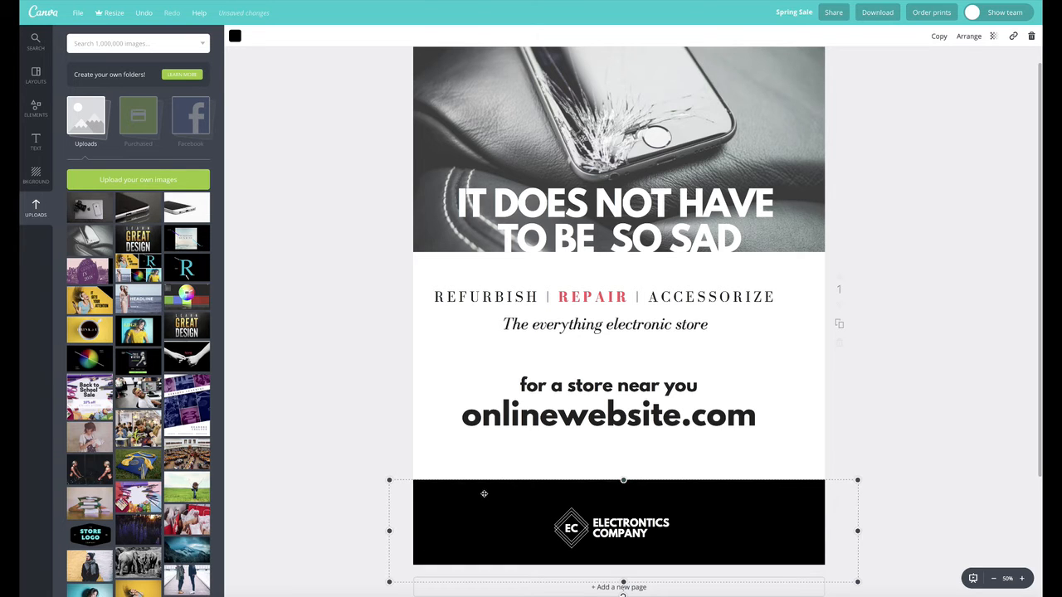
{"action": "left_click_drag", "start_coordinate": [571, 528], "coordinate": [571, 525]}
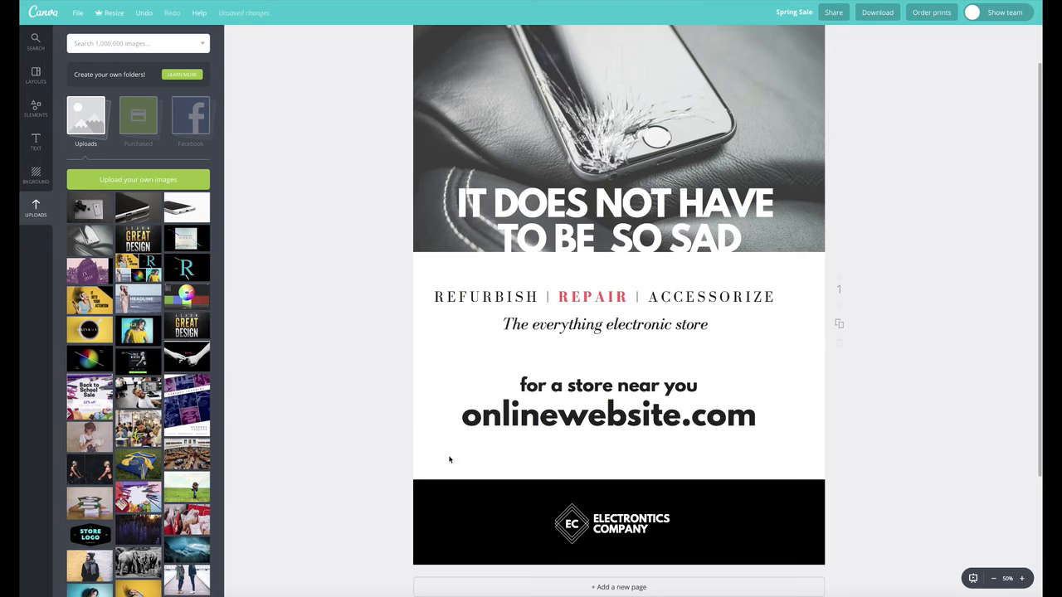
- Lower "for a store near you" and "onlinewebsite.com" toward the black band and align them horizontally with the REFURBISH | REPAIR | ACCESSORIZE line
{"action": "left_click_drag", "start_coordinate": [670, 417], "coordinate": [675, 438]}
{"action": "left_click_drag", "start_coordinate": [661, 389], "coordinate": [660, 411]}
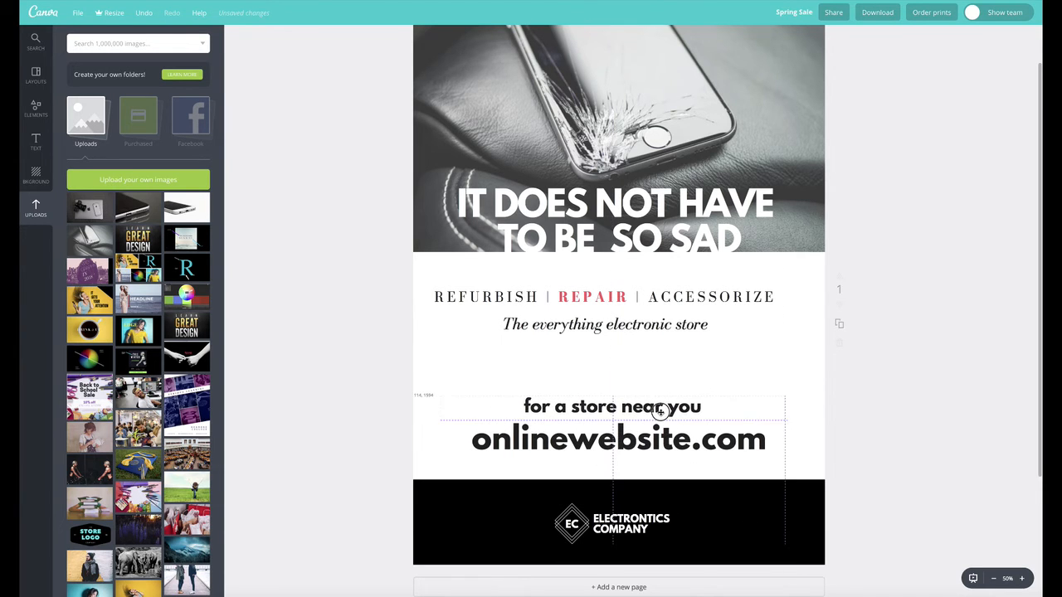
{"action": "left_click_drag", "start_coordinate": [611, 326], "coordinate": [610, 326]}
{"action": "left_click", "coordinate": [657, 431]}
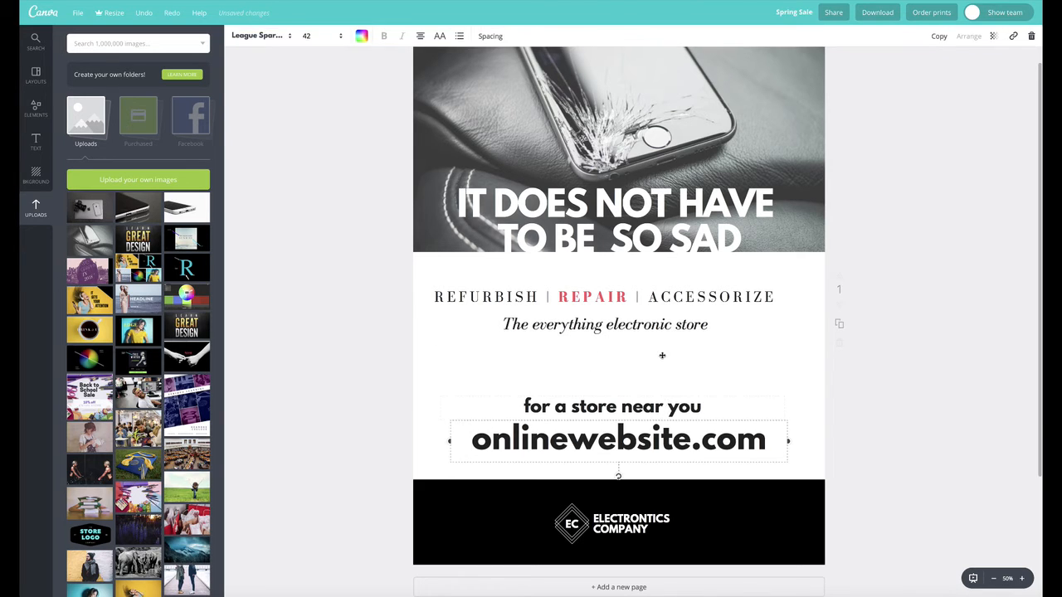
{"action": "left_click", "coordinate": [661, 406], "text": "shift"}
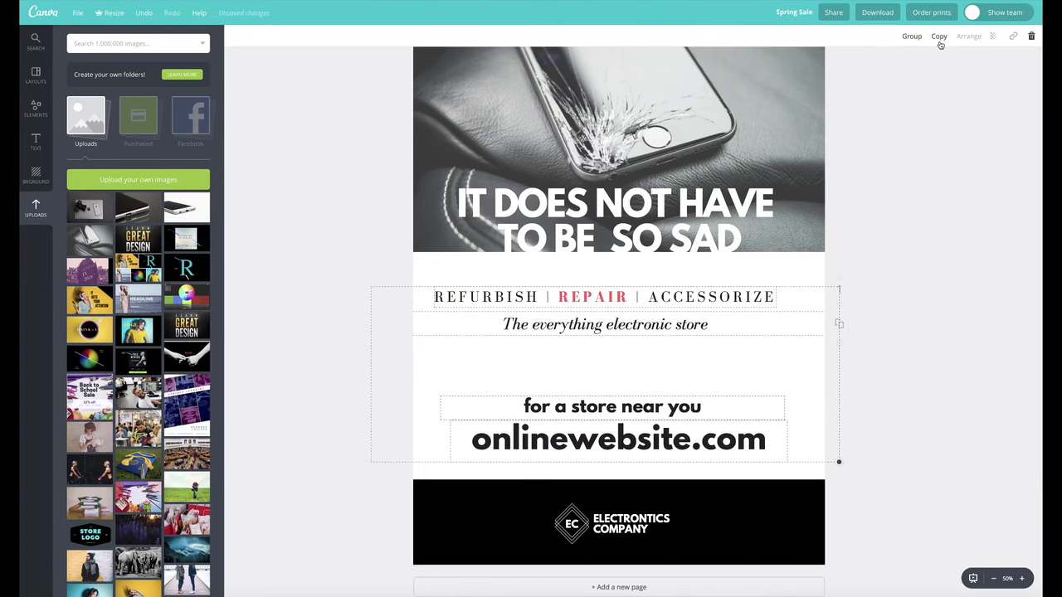
{"action": "left_click", "coordinate": [759, 353]}
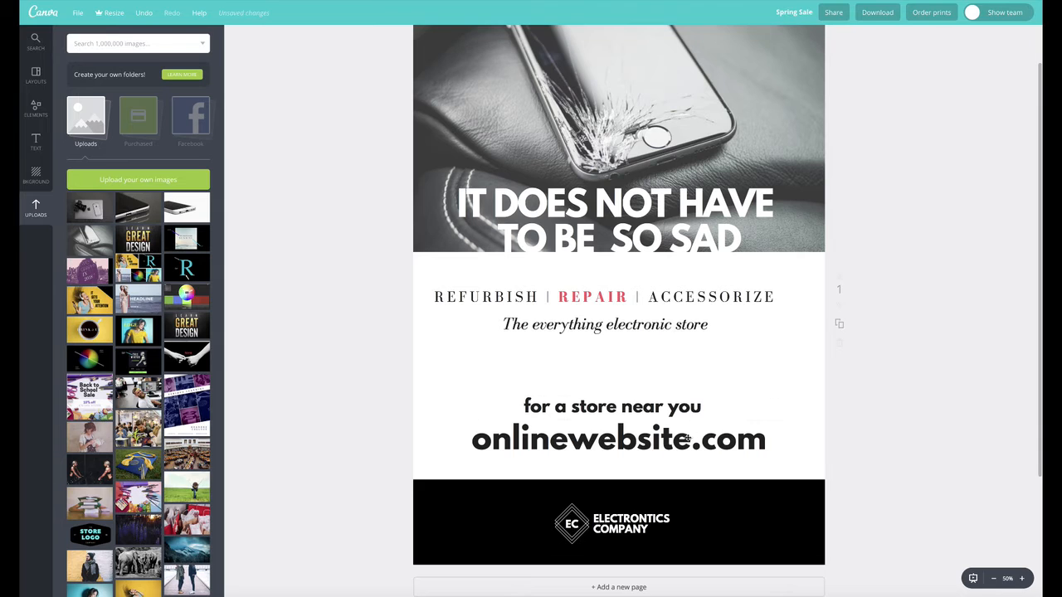
{"action": "left_click_drag", "start_coordinate": [684, 442], "coordinate": [677, 418]}
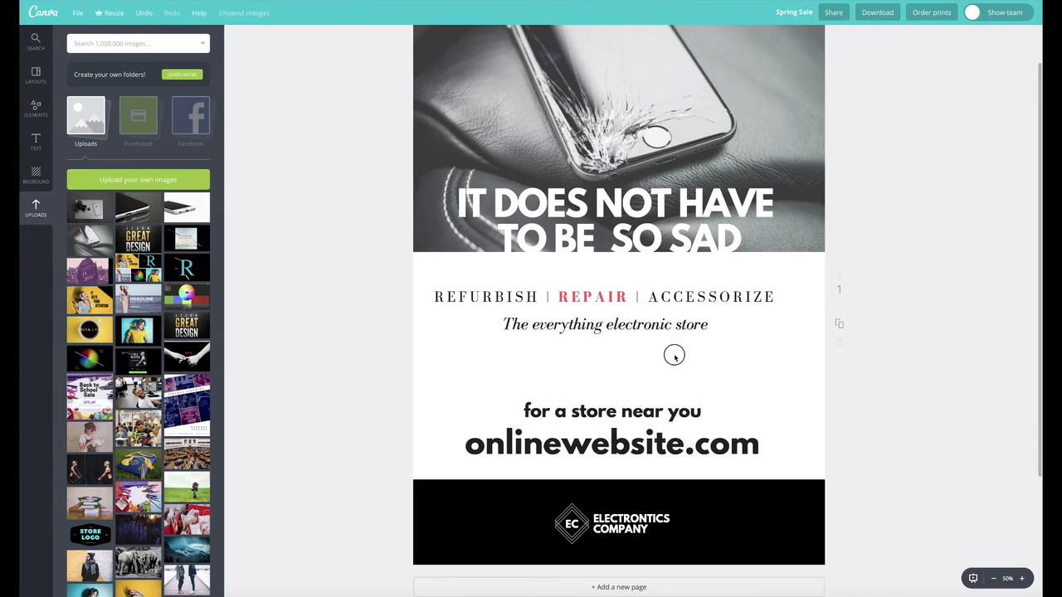
{"action": "left_click_drag", "start_coordinate": [646, 301], "coordinate": [653, 299]}
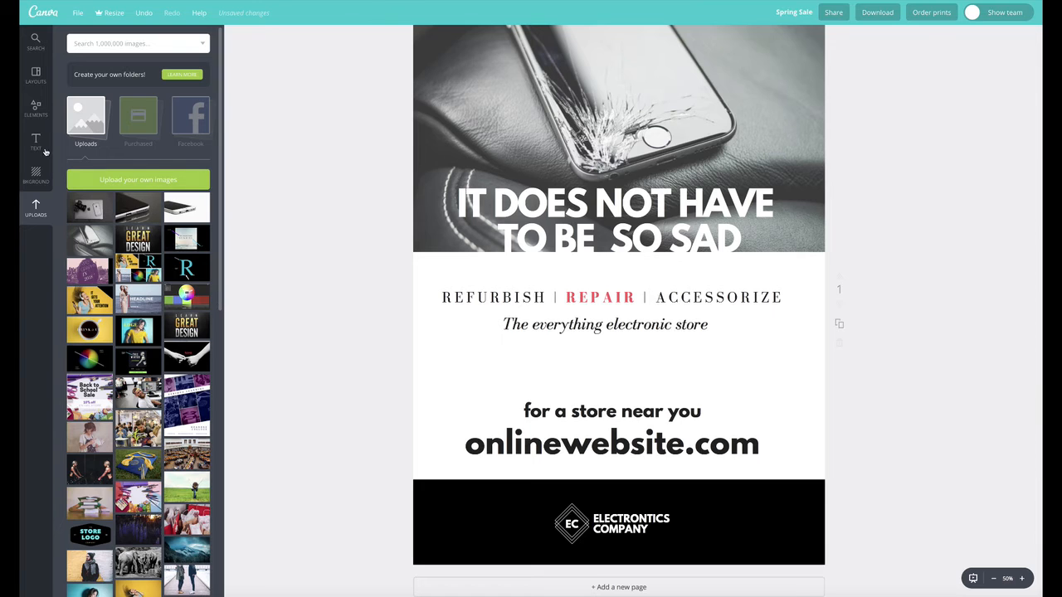
- Add a solid square shape to the page and color it light gray from the default palette
{"action": "left_click", "coordinate": [37, 103]}
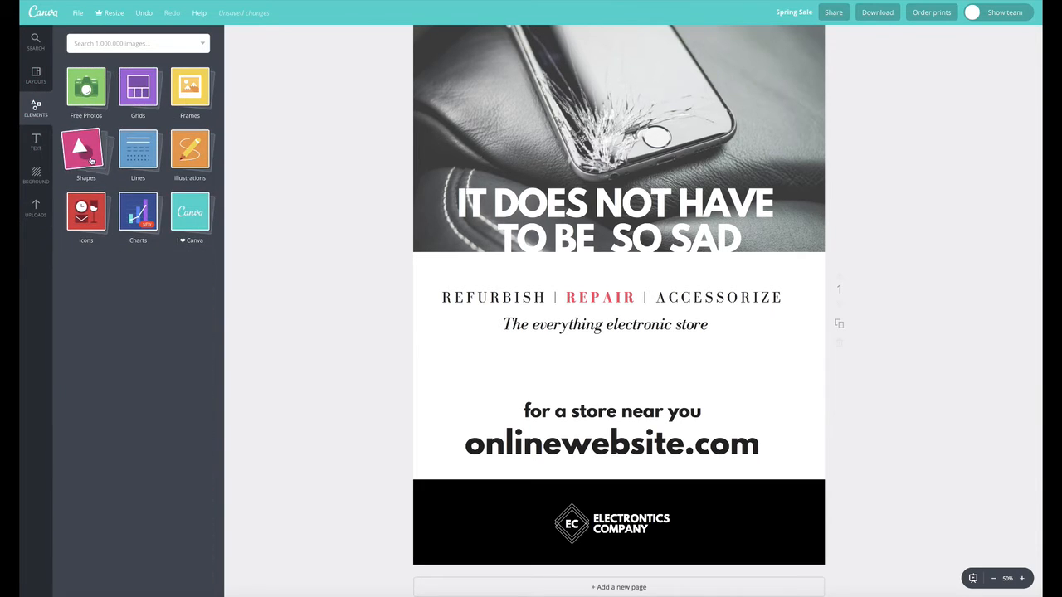
{"action": "left_click", "coordinate": [86, 151]}
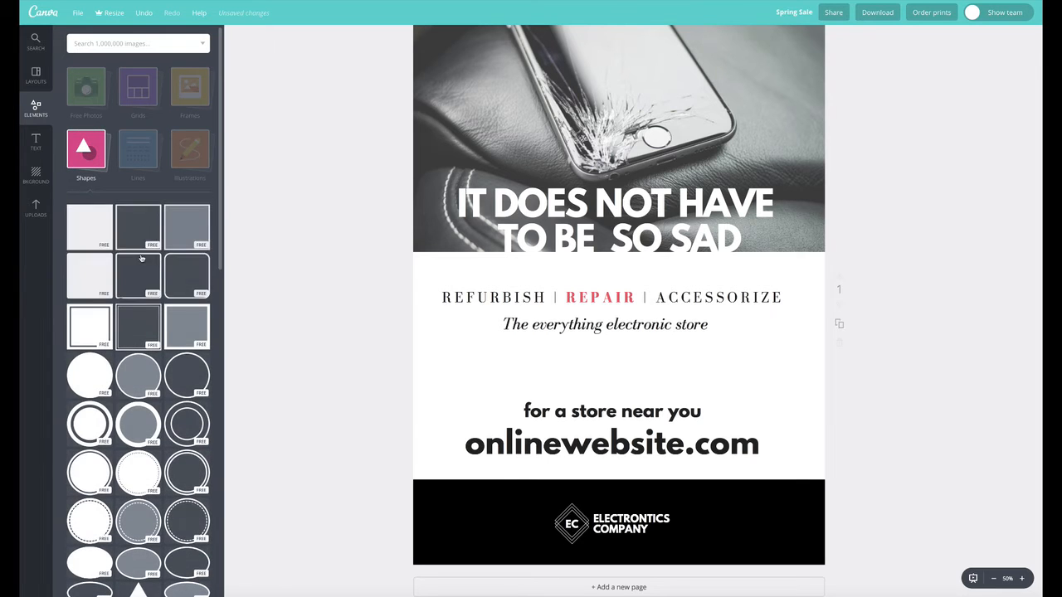
{"action": "left_click_drag", "start_coordinate": [141, 258], "coordinate": [459, 354]}
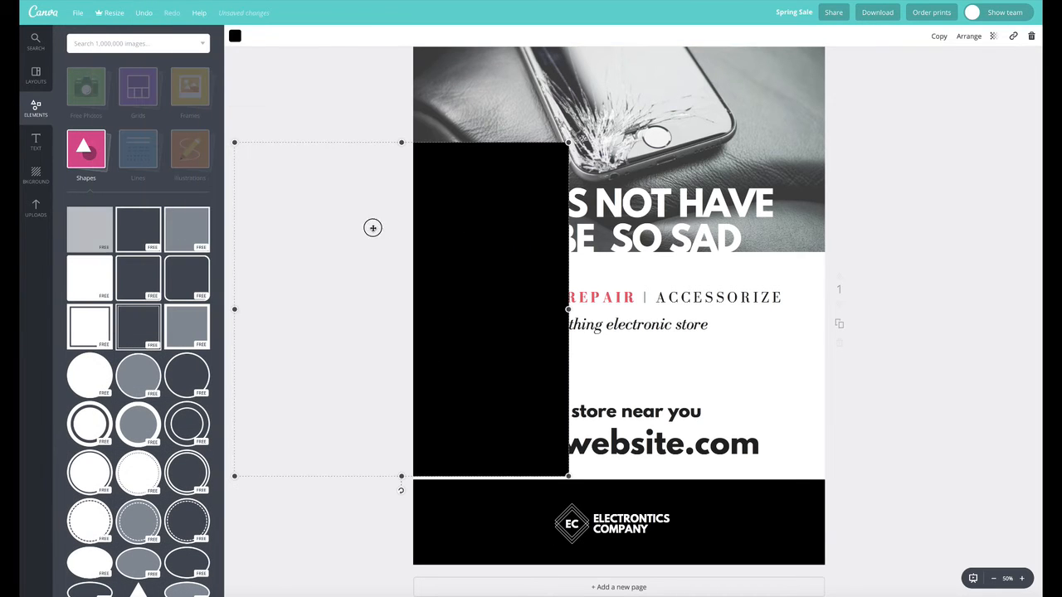
{"action": "left_click", "coordinate": [234, 36]}
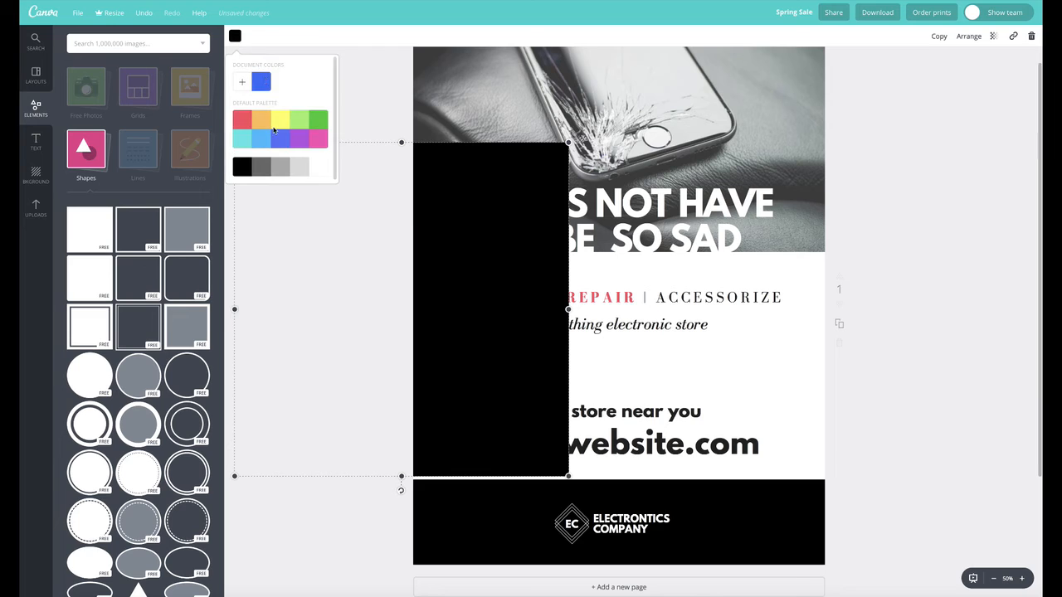
{"action": "left_click", "coordinate": [300, 168]}
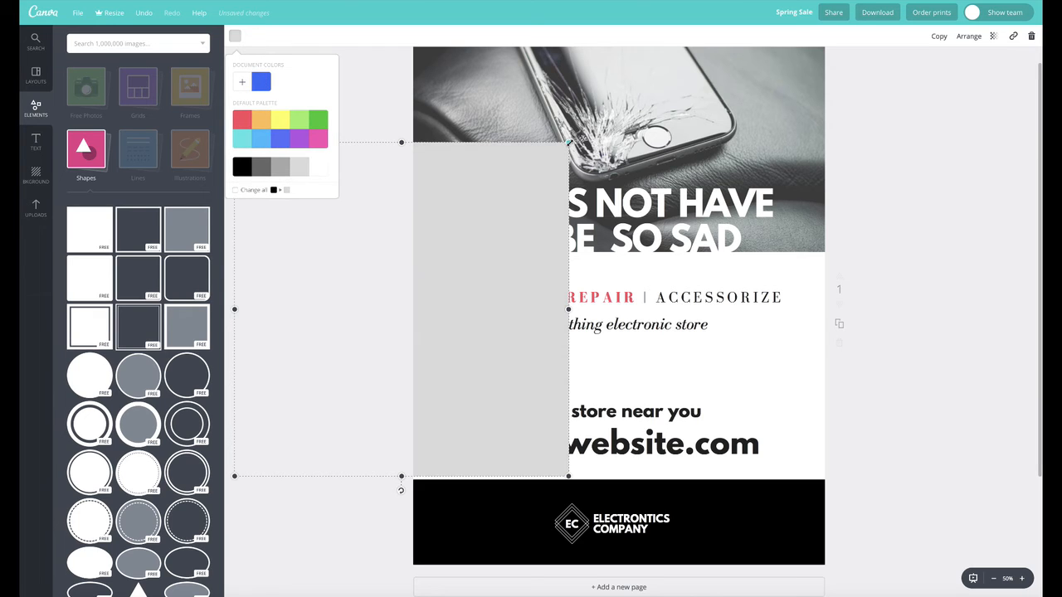
- Resize the gray square into a band spanning the full page width between the tagline and the black band
{"action": "mouse_move", "coordinate": [569, 143]}
{"action": "left_mouse_down"}
{"action": "mouse_move", "coordinate": [586, 125]}
{"action": "mouse_move", "coordinate": [574, 137]}
{"action": "left_mouse_up"}
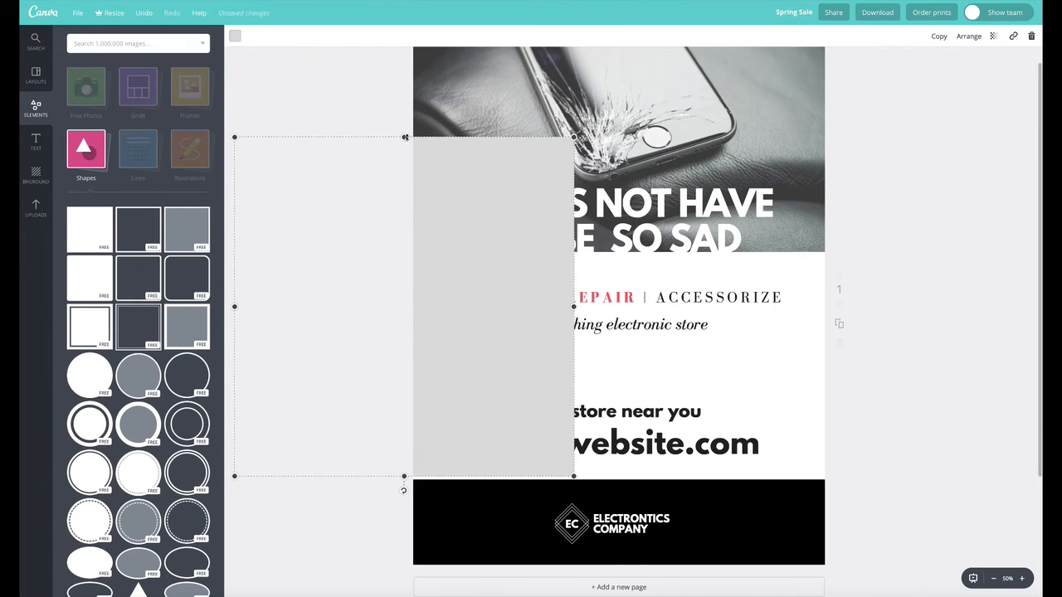
{"action": "left_click_drag", "start_coordinate": [405, 137], "coordinate": [405, 341]}
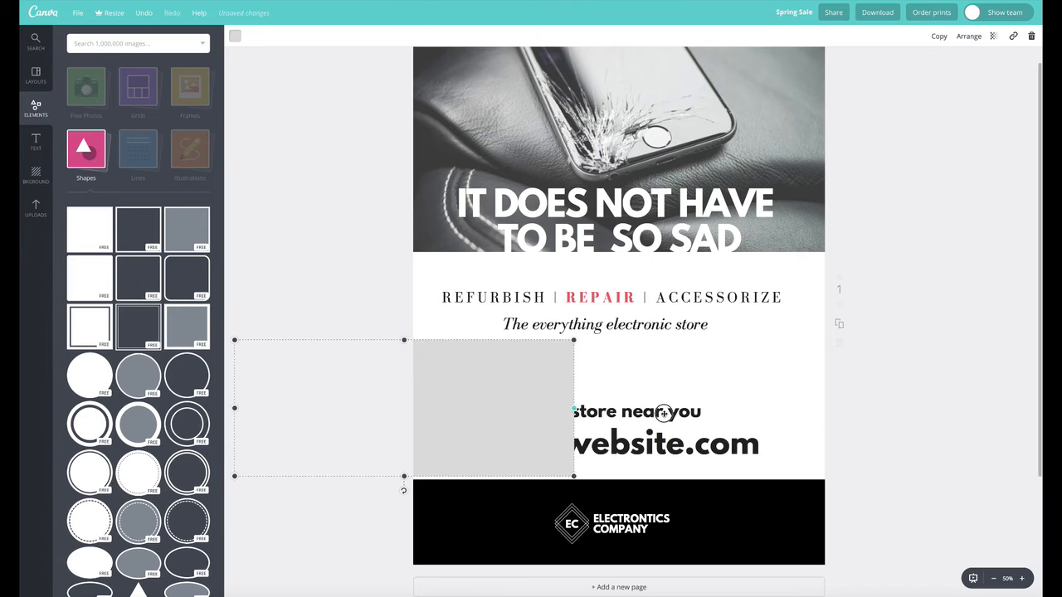
{"action": "left_click_drag", "start_coordinate": [664, 412], "coordinate": [922, 426]}
- Send the gray band back in the layer order until it sits behind "for a store near you" and "onlinewebsite.com"
{"action": "right_click", "coordinate": [740, 399]}
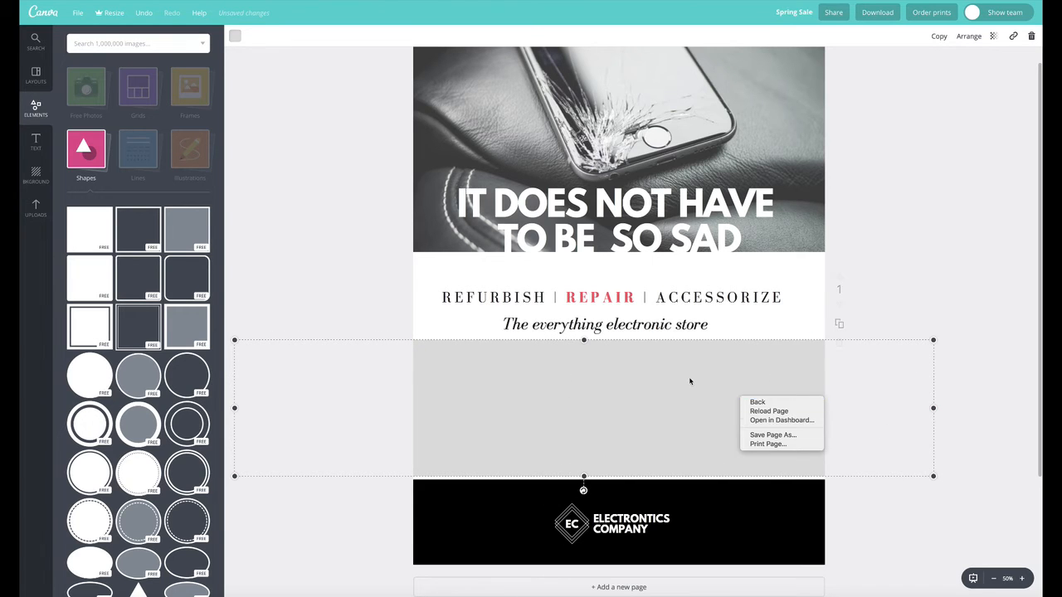
{"action": "key", "text": "Escape"}
{"action": "left_click", "coordinate": [968, 38]}
{"action": "left_click", "coordinate": [951, 81]}
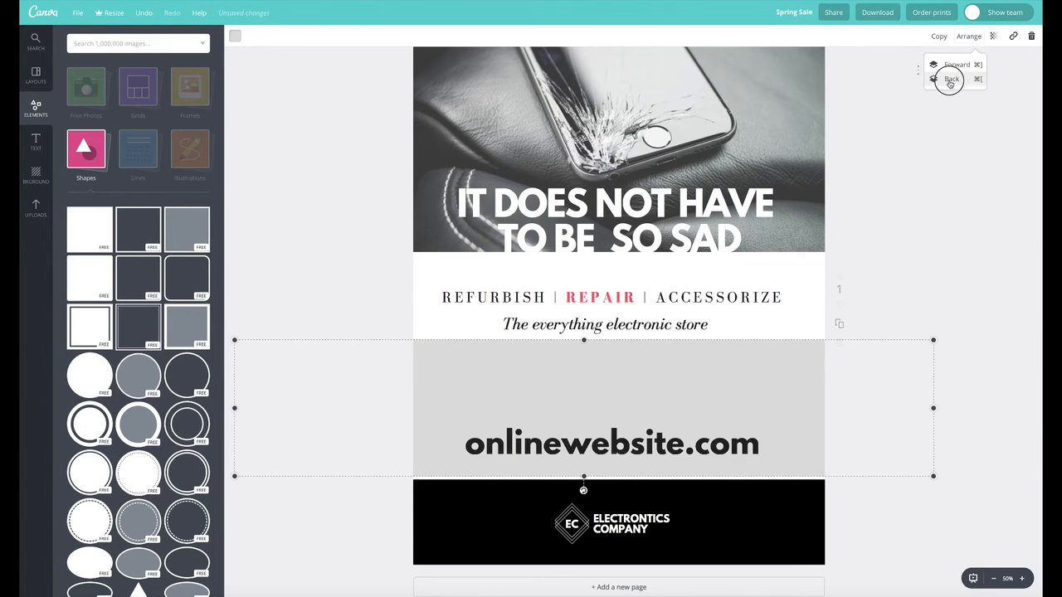
{"action": "left_click", "coordinate": [951, 83]}
{"action": "left_click", "coordinate": [955, 80]}
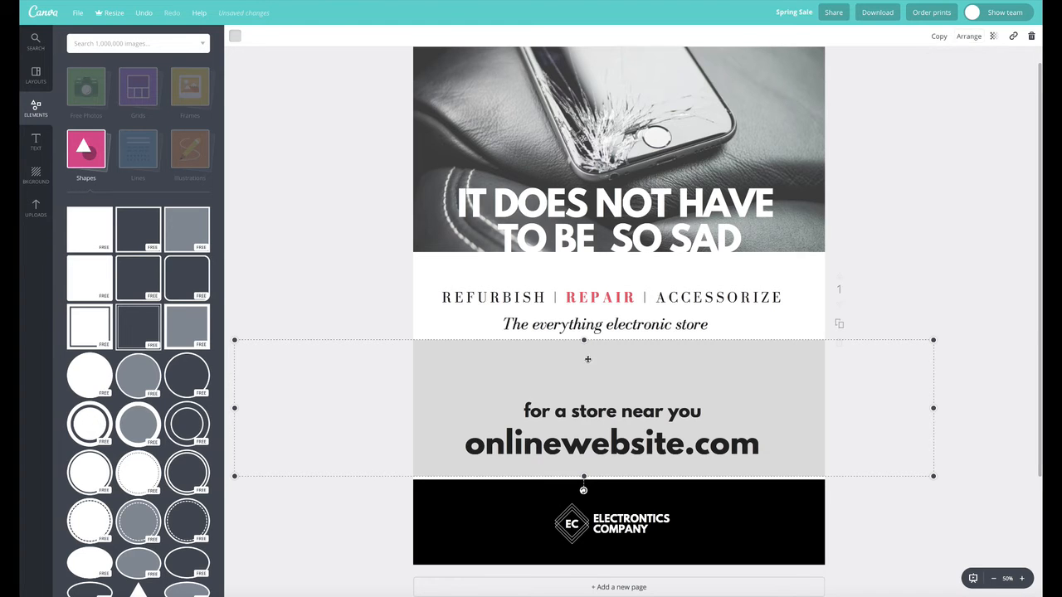
- Lower the gray band's top edge, set the band flush against the black footer, and extend its top slightly upward
{"action": "left_click_drag", "start_coordinate": [584, 341], "coordinate": [584, 388]}
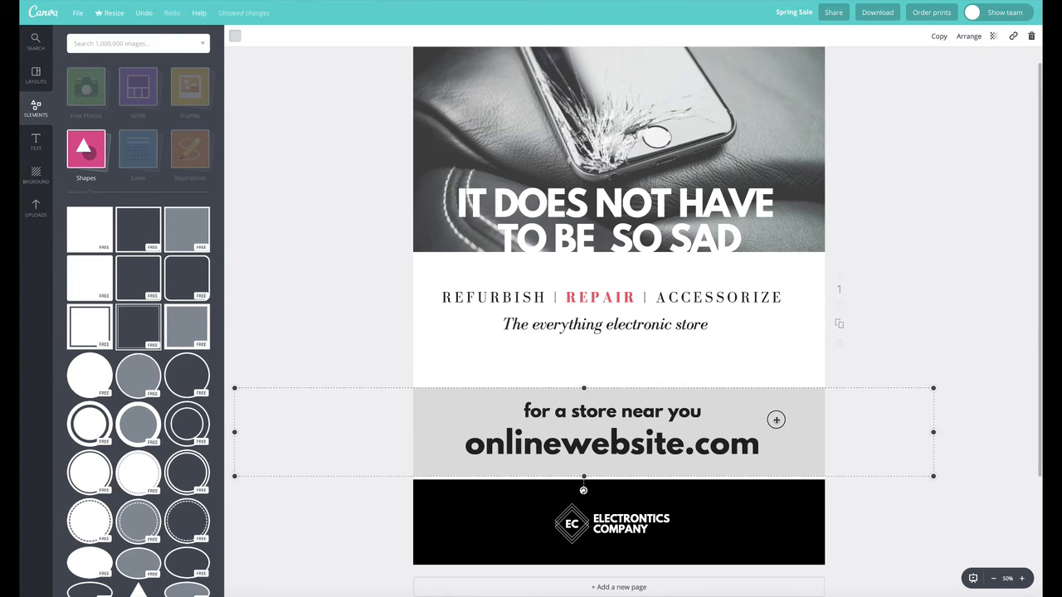
{"action": "left_click_drag", "start_coordinate": [775, 419], "coordinate": [774, 424]}
{"action": "left_click_drag", "start_coordinate": [501, 425], "coordinate": [462, 425]}
{"action": "left_click_drag", "start_coordinate": [422, 395], "coordinate": [471, 395]}
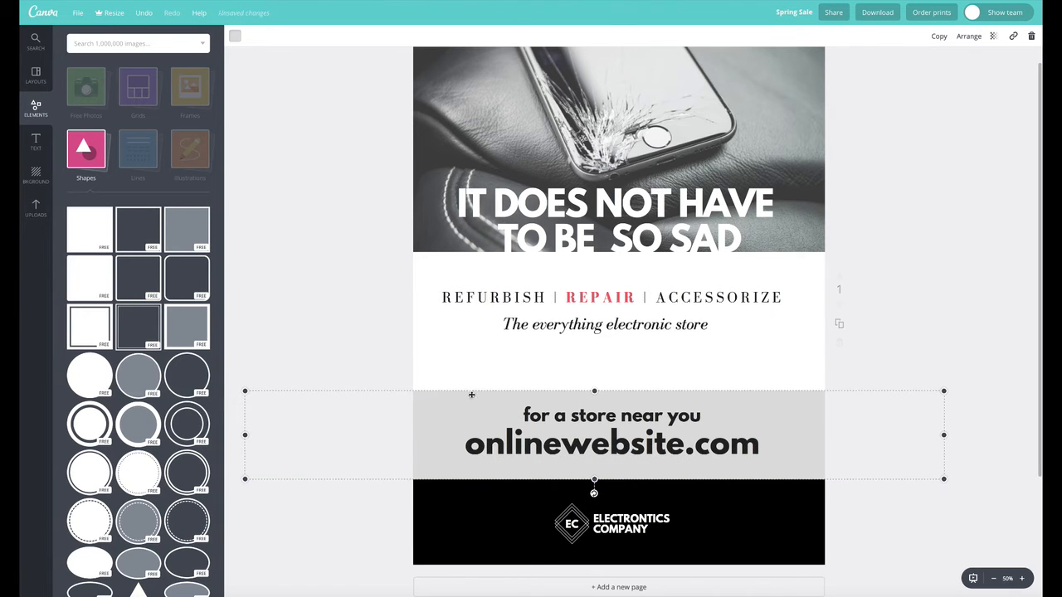
{"action": "left_click_drag", "start_coordinate": [594, 393], "coordinate": [594, 374]}
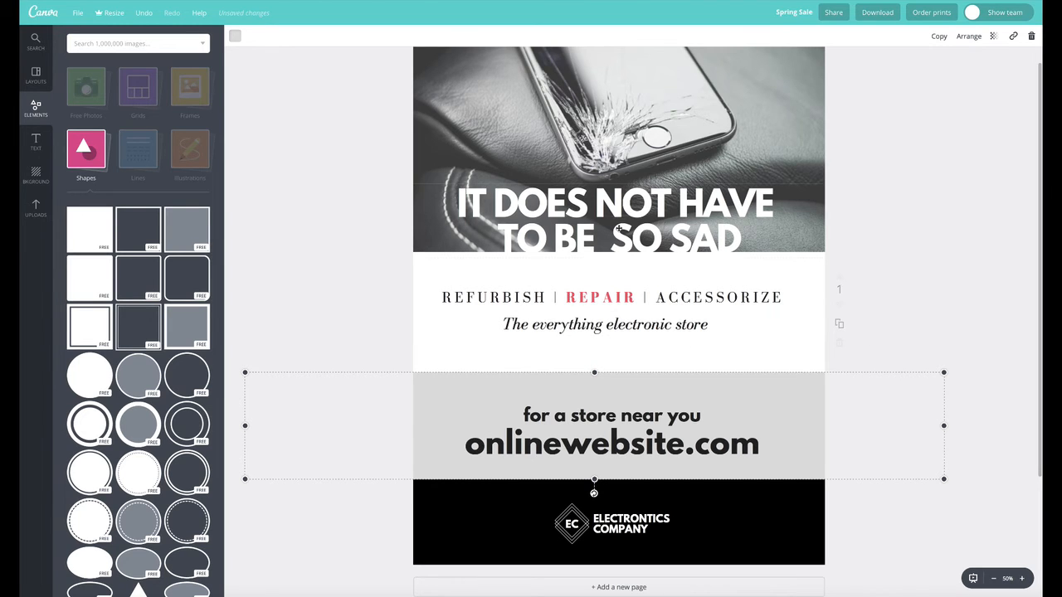
- Move the services line and tagline down together and trim the gray band's top edge to leave white space beneath them
{"action": "left_click", "coordinate": [612, 325]}
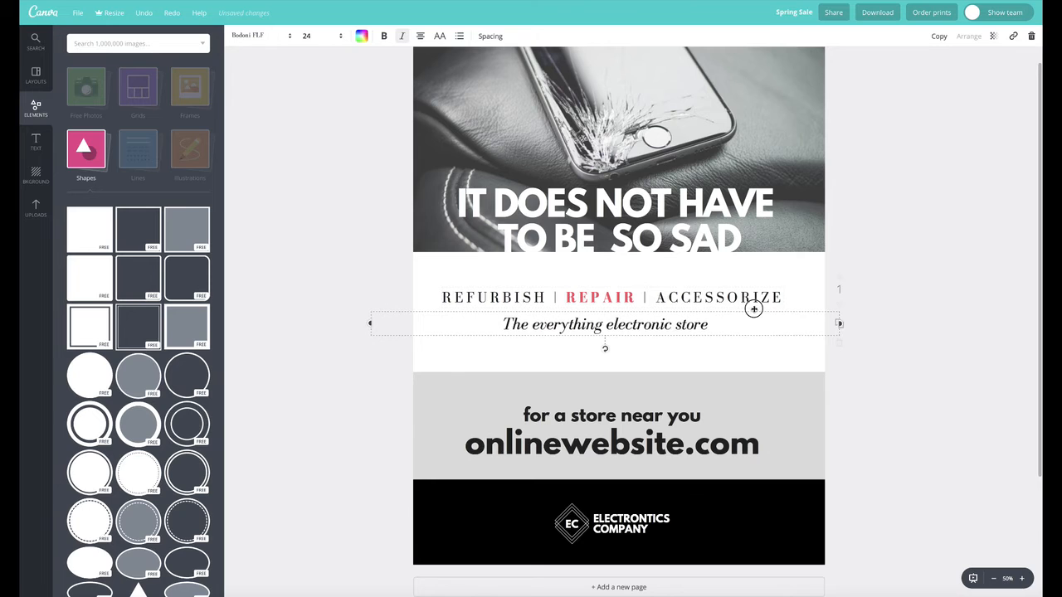
{"action": "left_click", "coordinate": [754, 309], "text": "shift"}
{"action": "left_click_drag", "start_coordinate": [753, 309], "coordinate": [758, 333]}
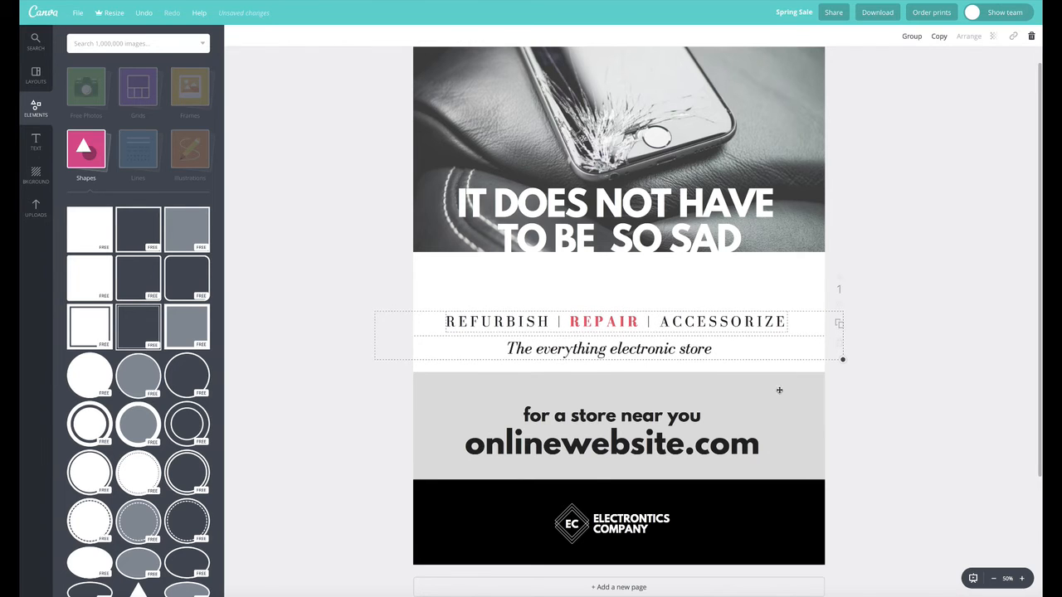
{"action": "left_click", "coordinate": [779, 390]}
{"action": "left_click_drag", "start_coordinate": [596, 377], "coordinate": [594, 395]}
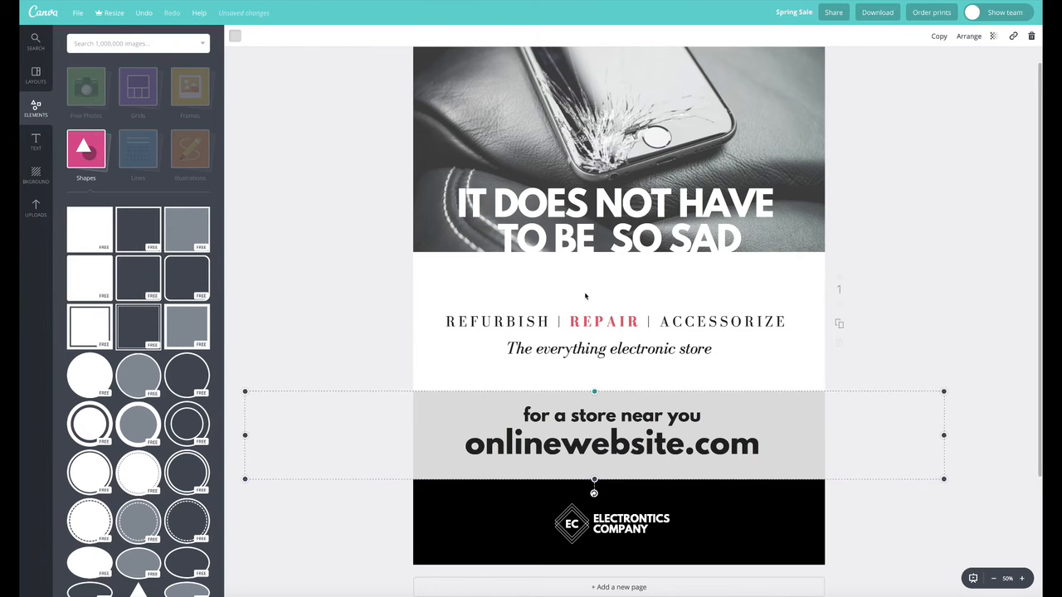
{"action": "left_click_drag", "start_coordinate": [571, 294], "coordinate": [622, 338]}
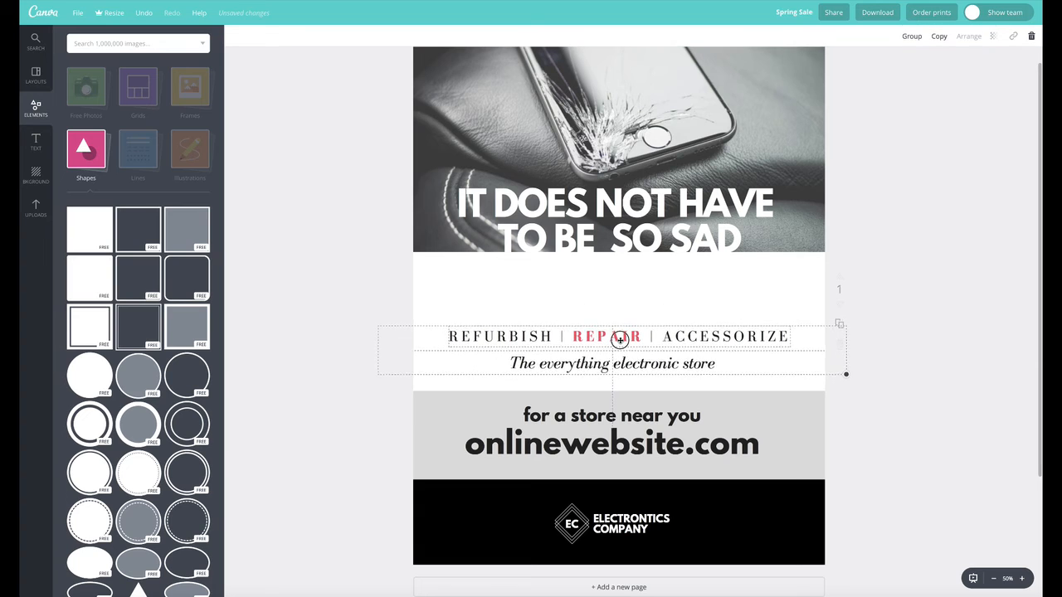
- Enlarge and reposition the cracked-phone photo so it fills the space behind the headline down to the services line
{"action": "left_click", "coordinate": [430, 248]}
{"action": "left_click", "coordinate": [433, 240]}
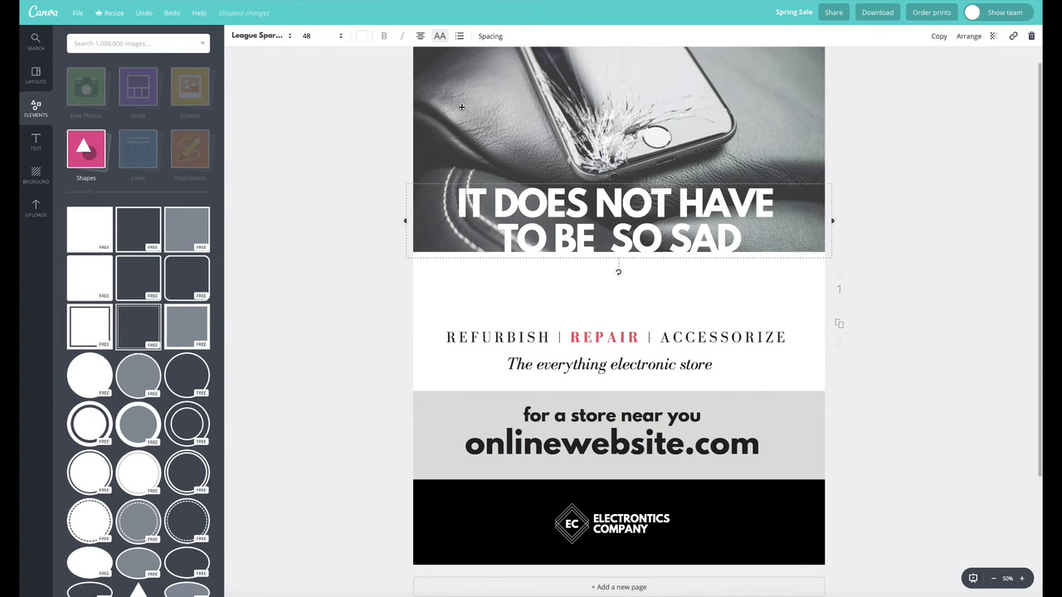
{"action": "left_click", "coordinate": [461, 107]}
{"action": "left_click_drag", "start_coordinate": [477, 89], "coordinate": [473, 126]}
{"action": "left_click_drag", "start_coordinate": [850, 59], "coordinate": [943, 18]}
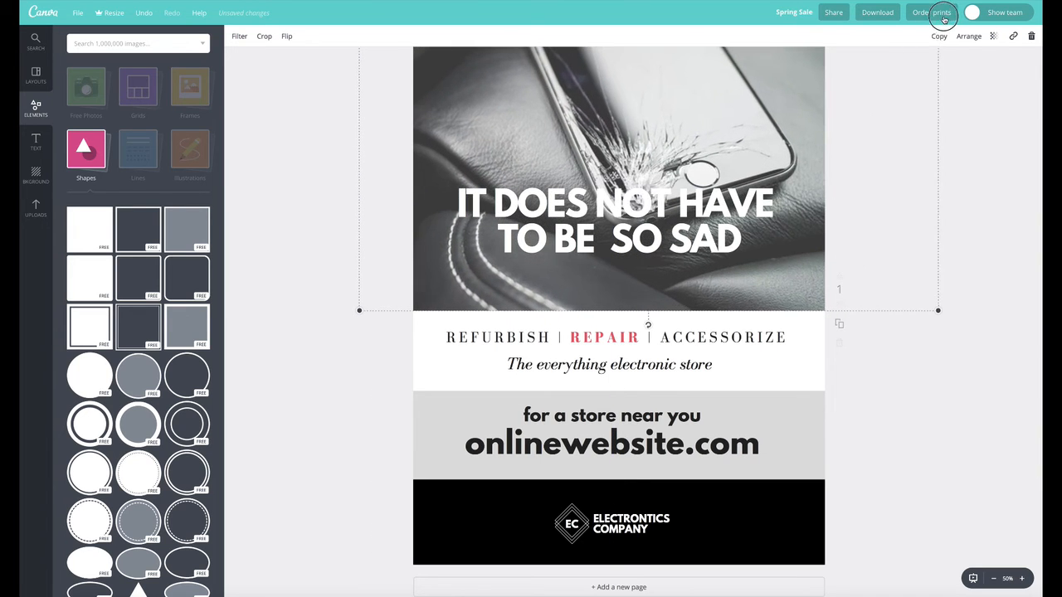
{"action": "left_click_drag", "start_coordinate": [685, 102], "coordinate": [677, 90]}
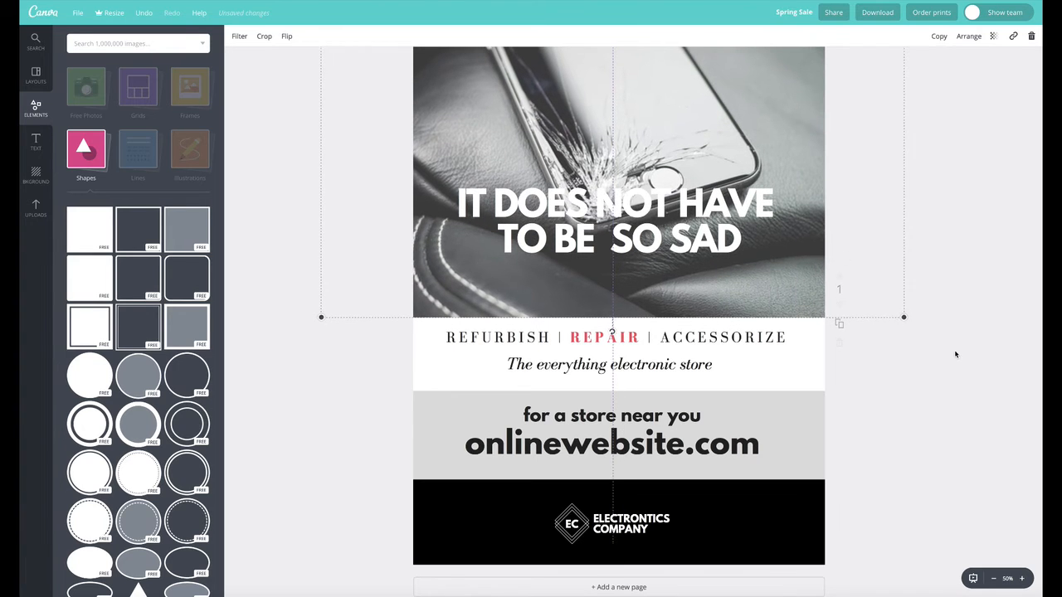
- Flatten the light gray band into a thin divider line between the tagline and "for a store near you"
{"action": "left_click", "coordinate": [791, 409]}
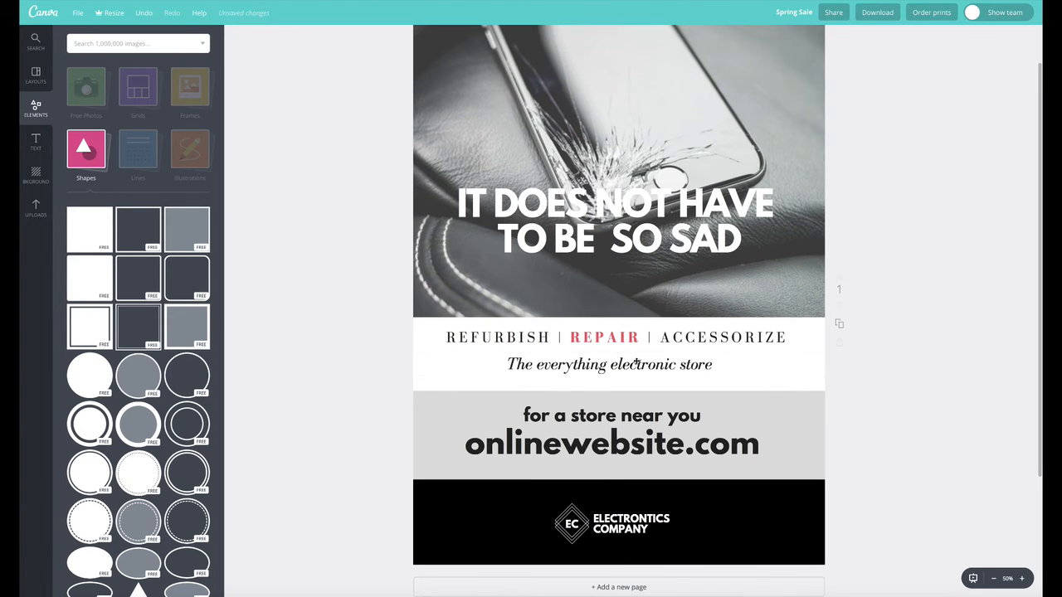
{"action": "left_click", "coordinate": [464, 412]}
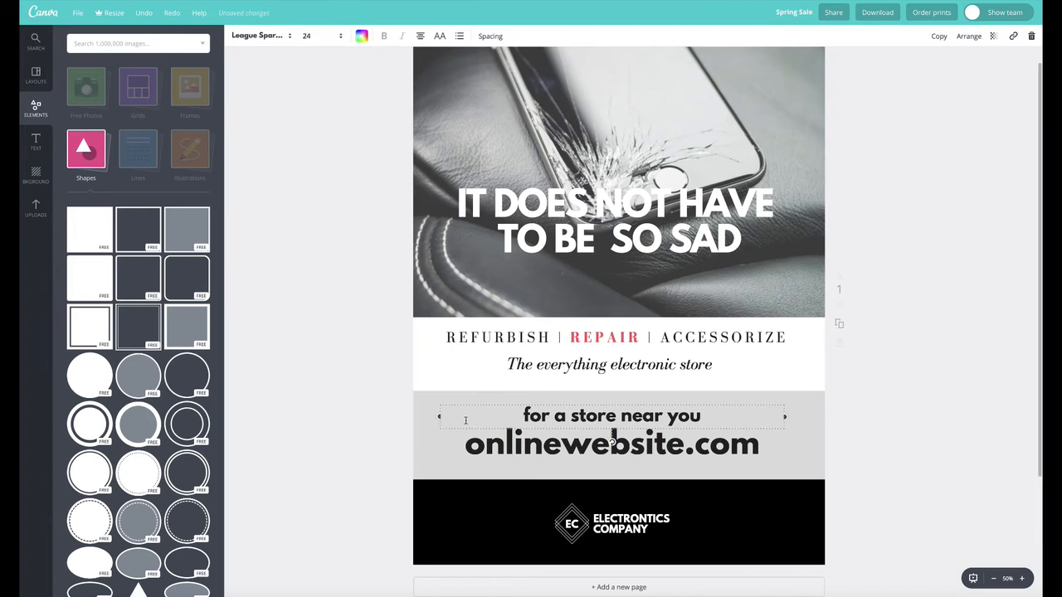
{"action": "left_click", "coordinate": [425, 443]}
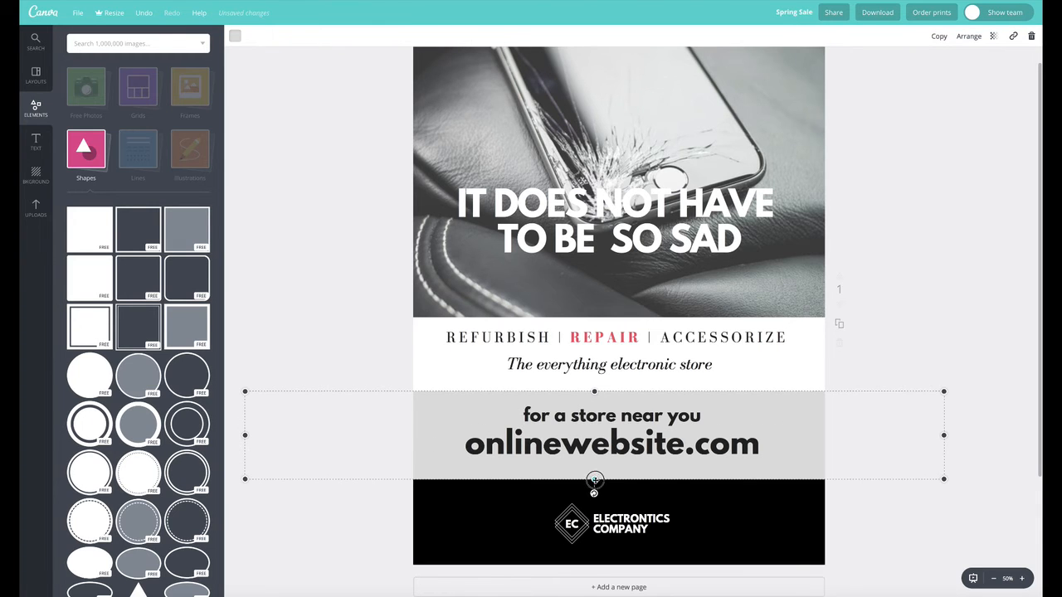
{"action": "left_click_drag", "start_coordinate": [594, 479], "coordinate": [612, 393]}
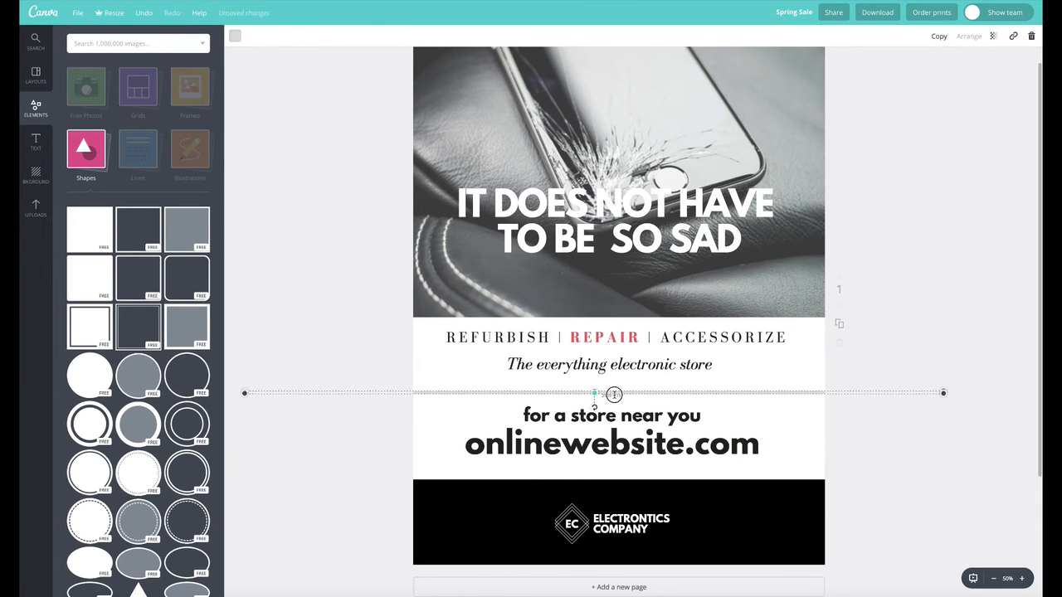
{"action": "left_click_drag", "start_coordinate": [946, 394], "coordinate": [872, 391]}
{"action": "left_click", "coordinate": [954, 332]}
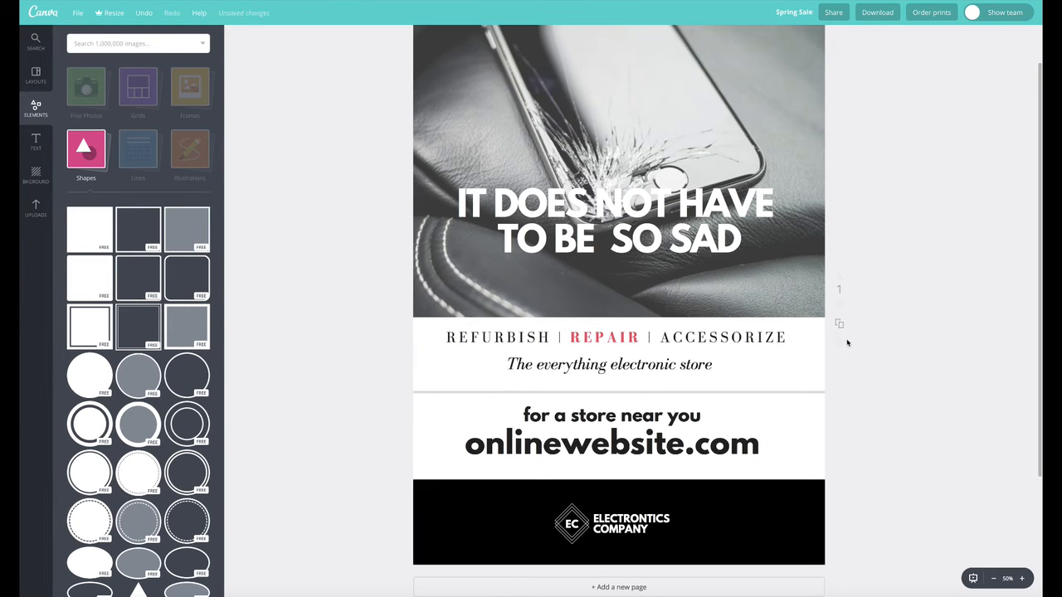
- Expand the thin gray divider line back into a page-wide band reaching down to the black footer behind the website text
{"action": "left_click", "coordinate": [669, 390]}
{"action": "left_click_drag", "start_coordinate": [642, 394], "coordinate": [293, 393]}
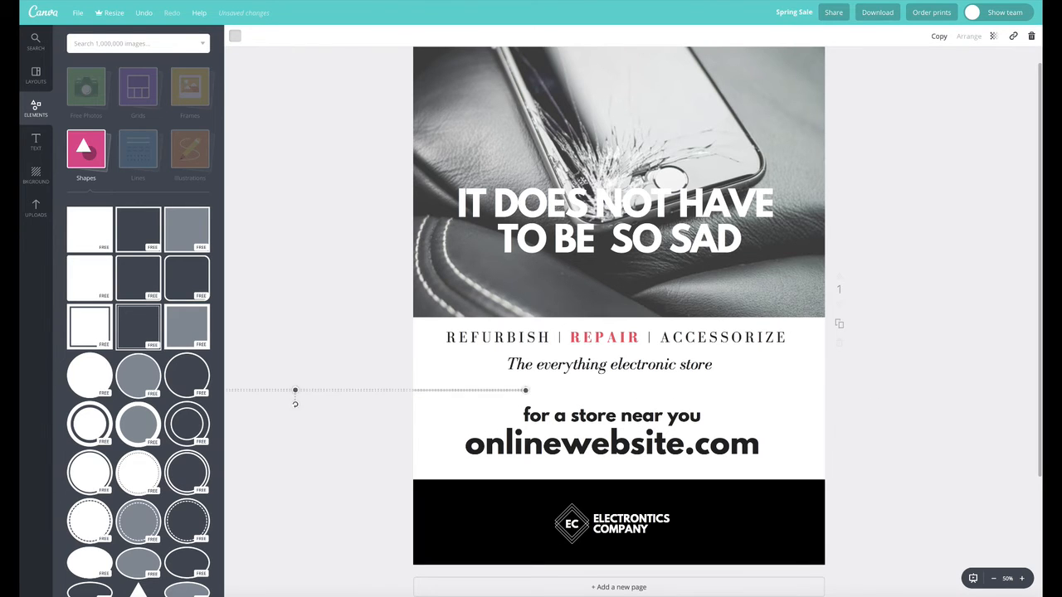
{"action": "left_click_drag", "start_coordinate": [526, 392], "coordinate": [763, 391]}
{"action": "left_click_drag", "start_coordinate": [531, 393], "coordinate": [710, 392]}
{"action": "left_click_drag", "start_coordinate": [594, 393], "coordinate": [595, 479]}
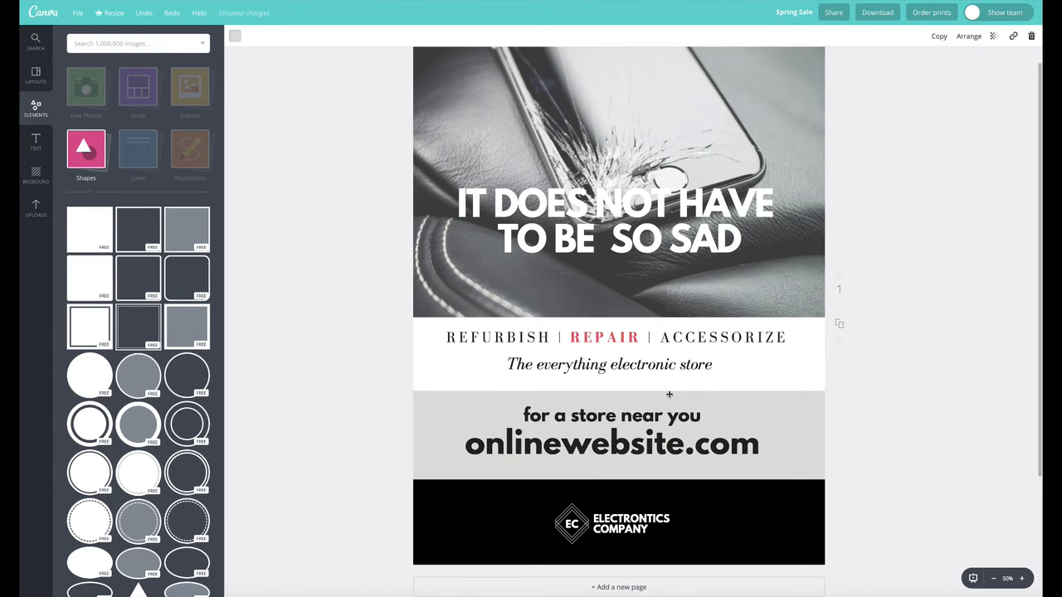
- Recolor the gray band behind the website text to a very light, nearly white gray using a custom color
{"action": "left_click", "coordinate": [235, 36]}
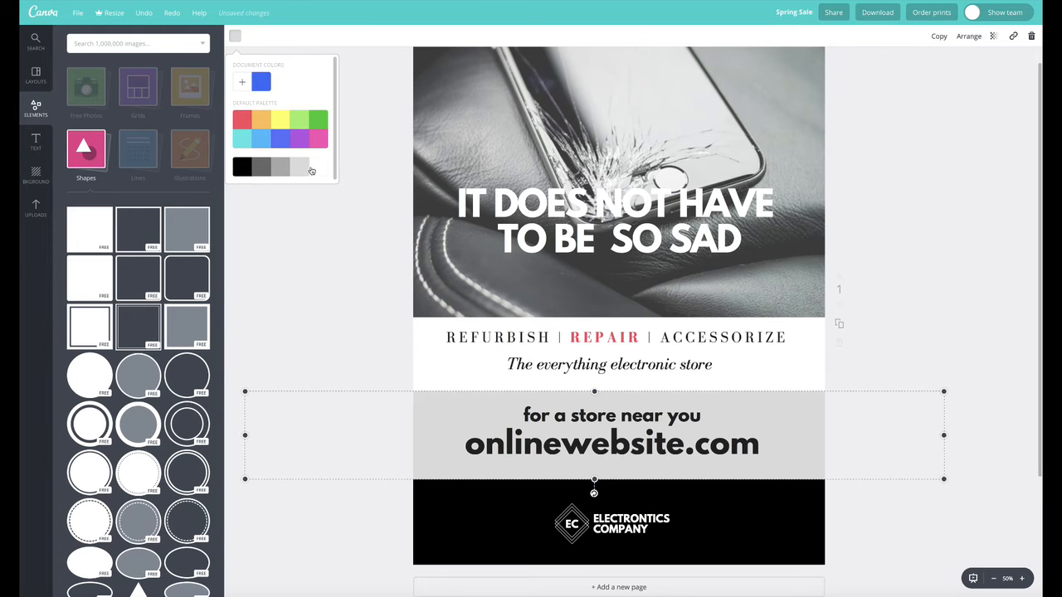
{"action": "left_click", "coordinate": [242, 83]}
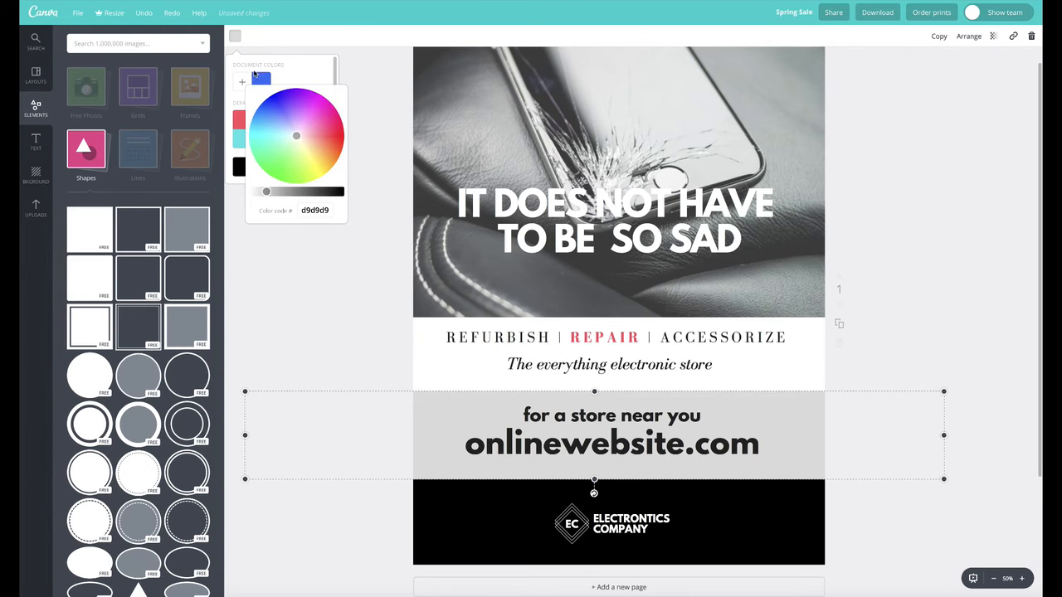
{"action": "left_click", "coordinate": [256, 192]}
{"action": "left_click_drag", "start_coordinate": [256, 192], "coordinate": [256, 192]}
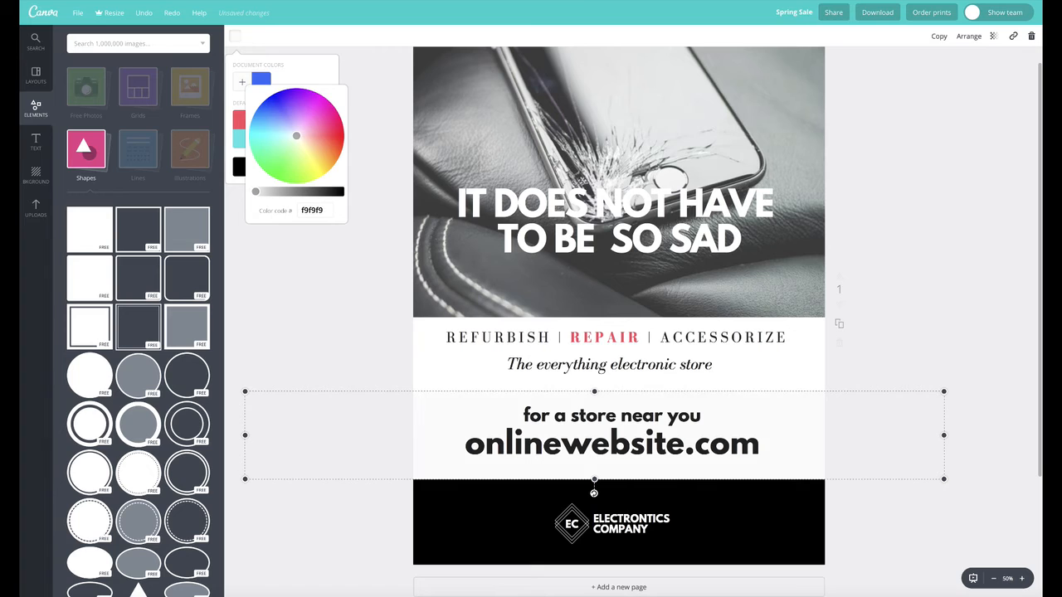
{"action": "left_click", "coordinate": [273, 321]}
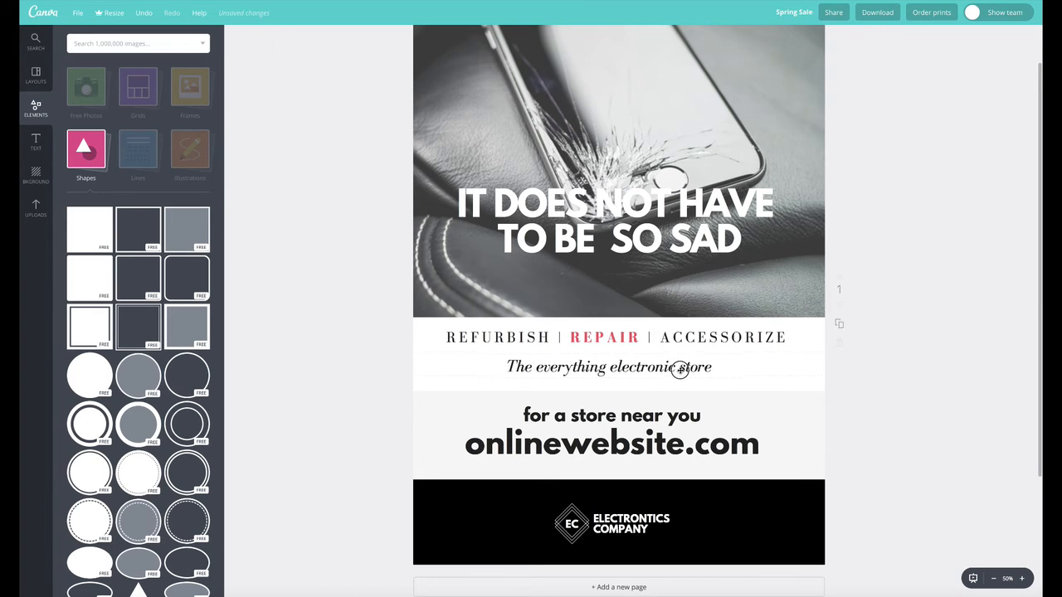
- Nudge the services line down, change its font to League Spartan, and widen its text box so it fits on one line
{"action": "left_click_drag", "start_coordinate": [703, 345], "coordinate": [703, 351]}
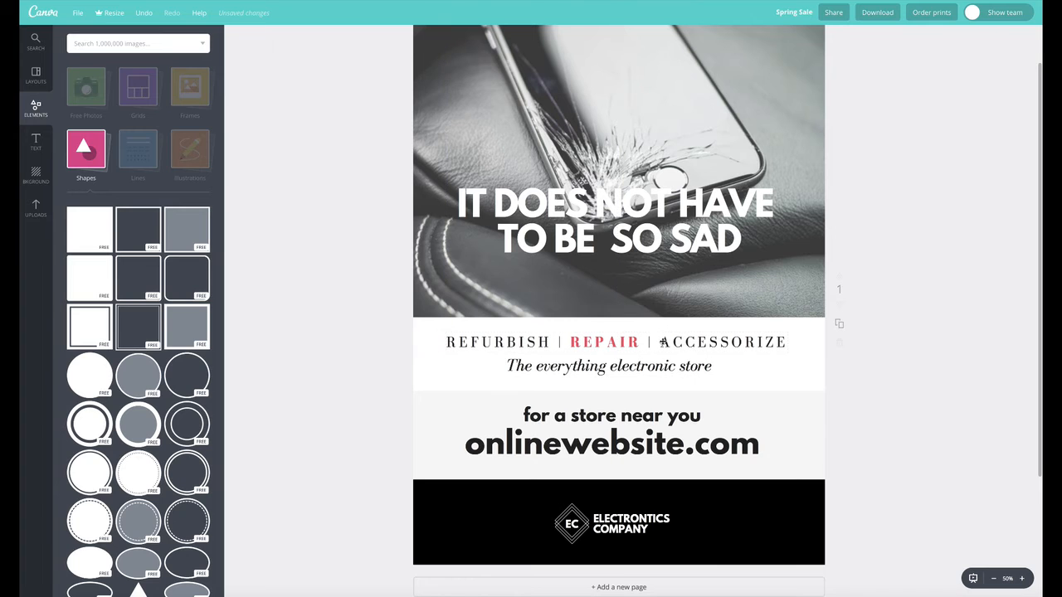
{"action": "left_click", "coordinate": [606, 347]}
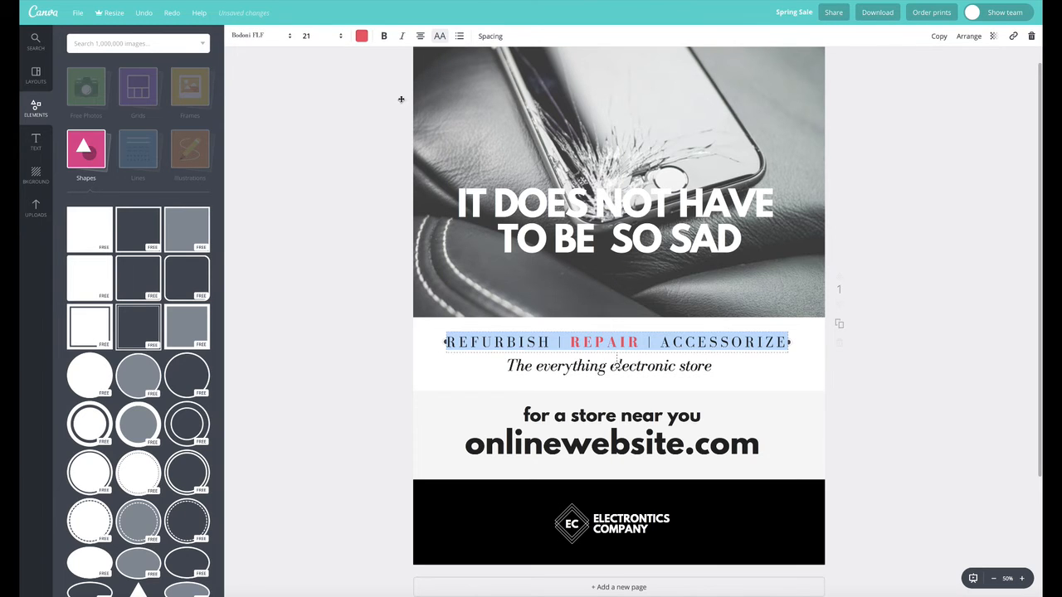
{"action": "left_click", "coordinate": [265, 36]}
{"action": "left_click", "coordinate": [268, 93]}
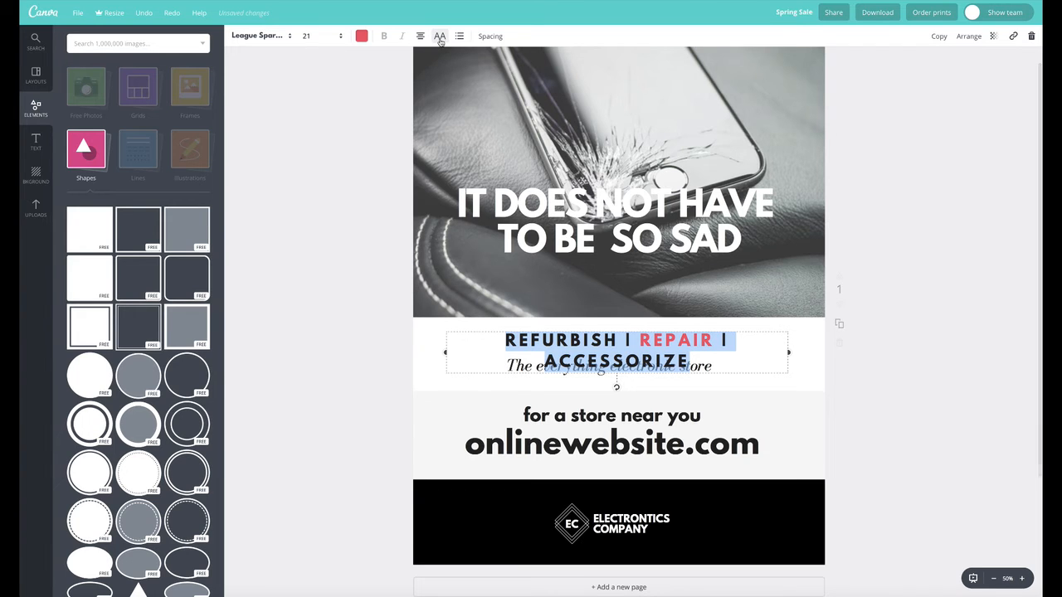
{"action": "left_click_drag", "start_coordinate": [789, 353], "coordinate": [907, 341]}
- Set the services line to font size 18, center it on the page, and move the tagline closer beneath it
{"action": "left_click", "coordinate": [320, 36]}
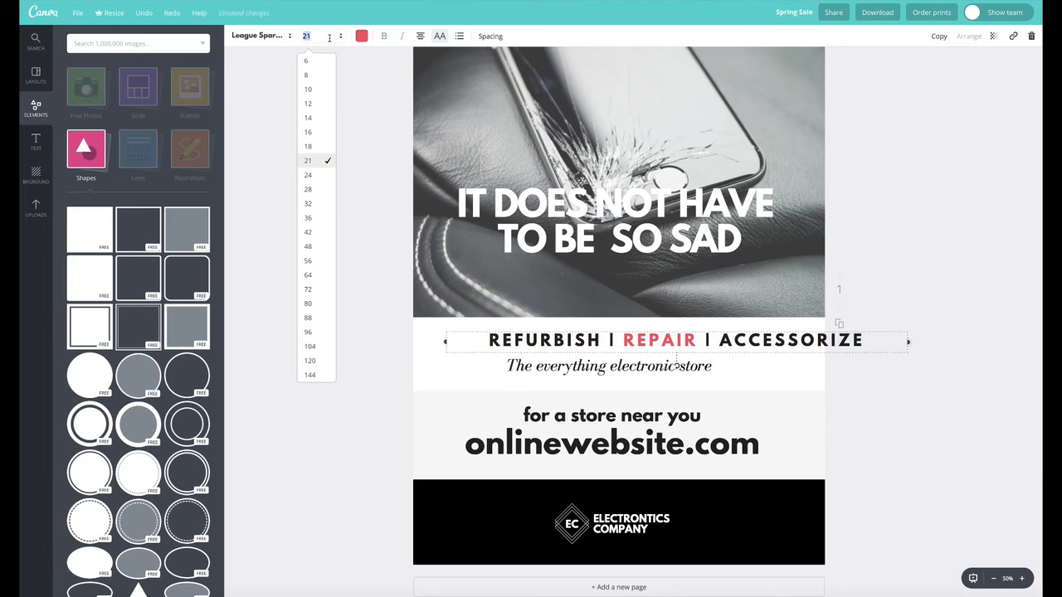
{"action": "left_click", "coordinate": [310, 146]}
{"action": "left_click", "coordinate": [296, 216]}
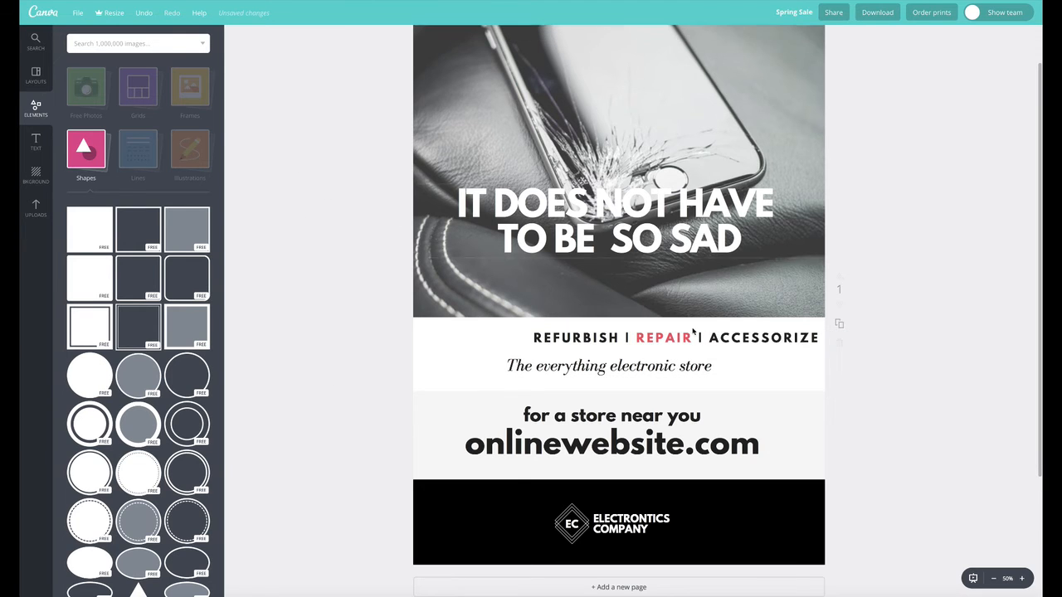
{"action": "left_click_drag", "start_coordinate": [711, 340], "coordinate": [693, 340]}
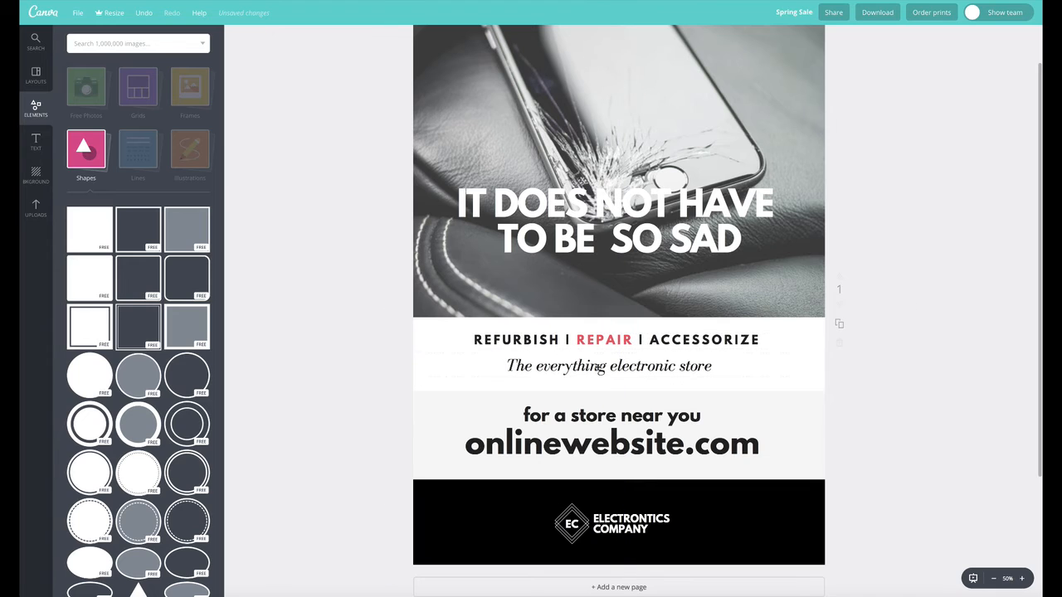
{"action": "left_click_drag", "start_coordinate": [599, 368], "coordinate": [607, 369]}
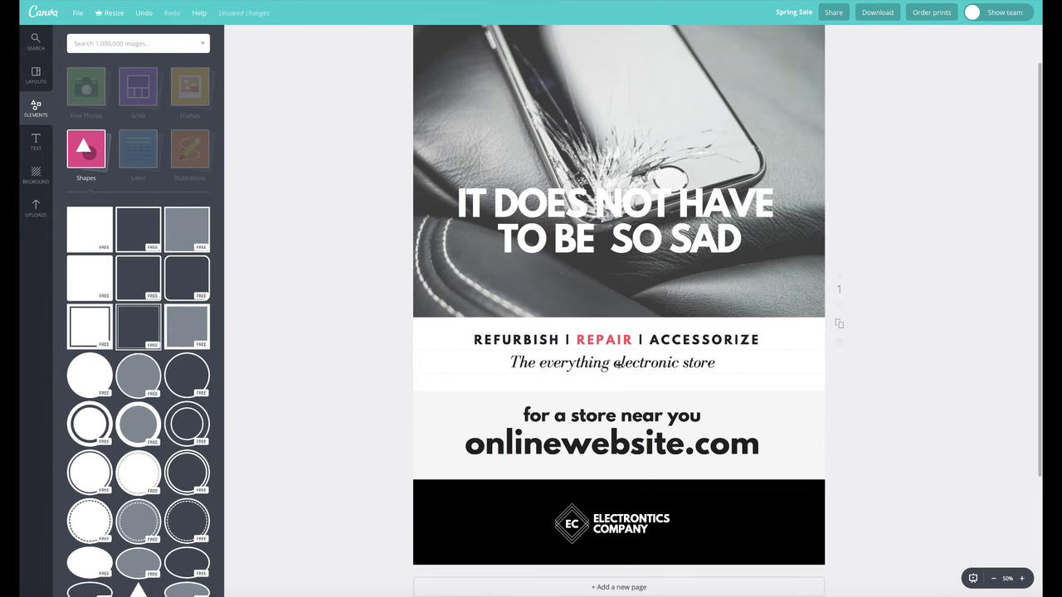
{"action": "double_click", "coordinate": [621, 364]}
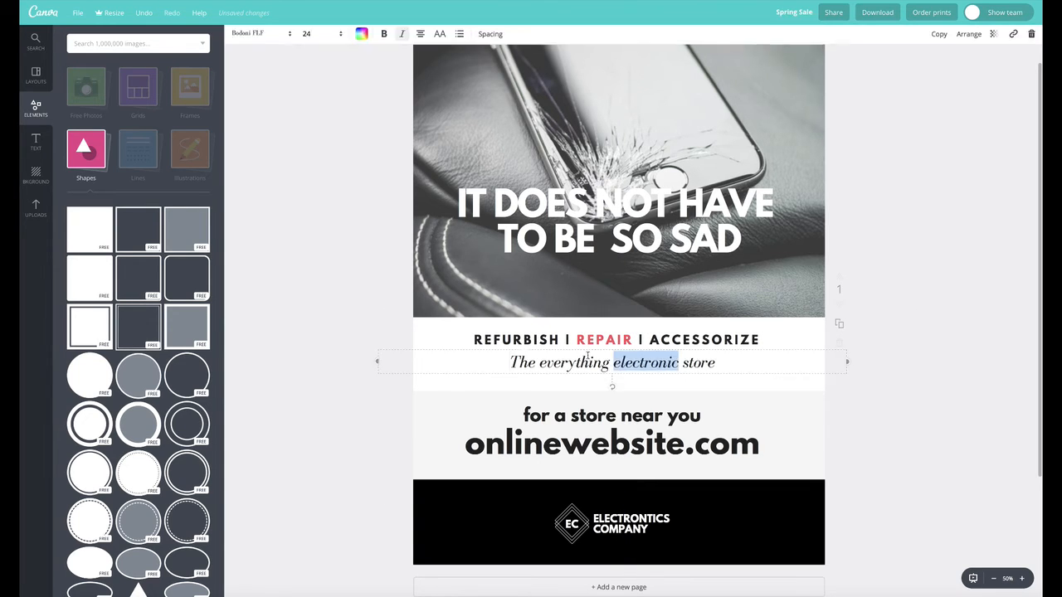
{"action": "left_click", "coordinate": [317, 261]}
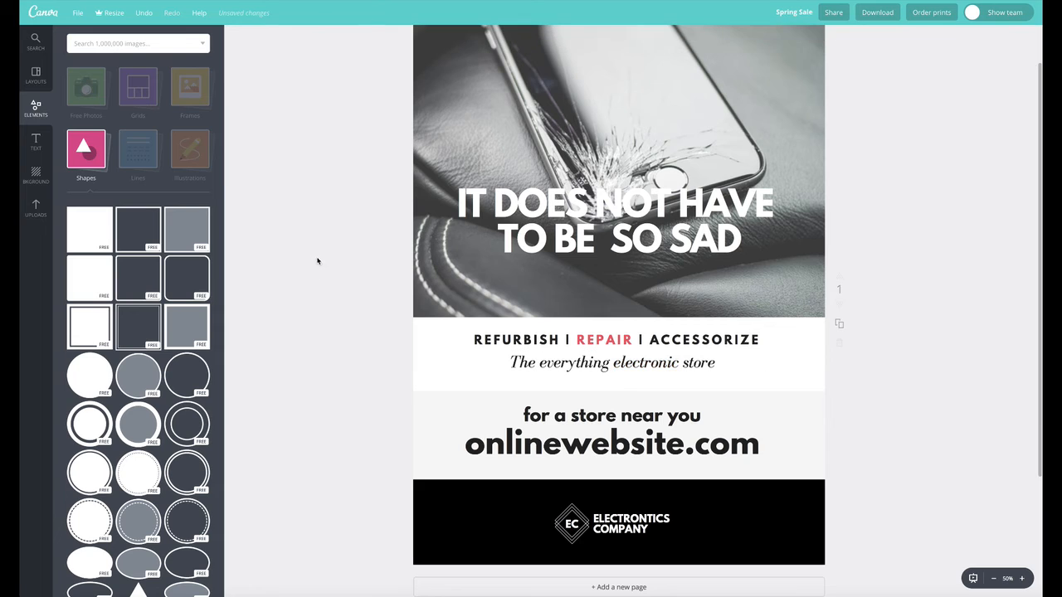
- Set the "for a store near you" line to font size 21
{"action": "triple_click", "coordinate": [615, 415]}
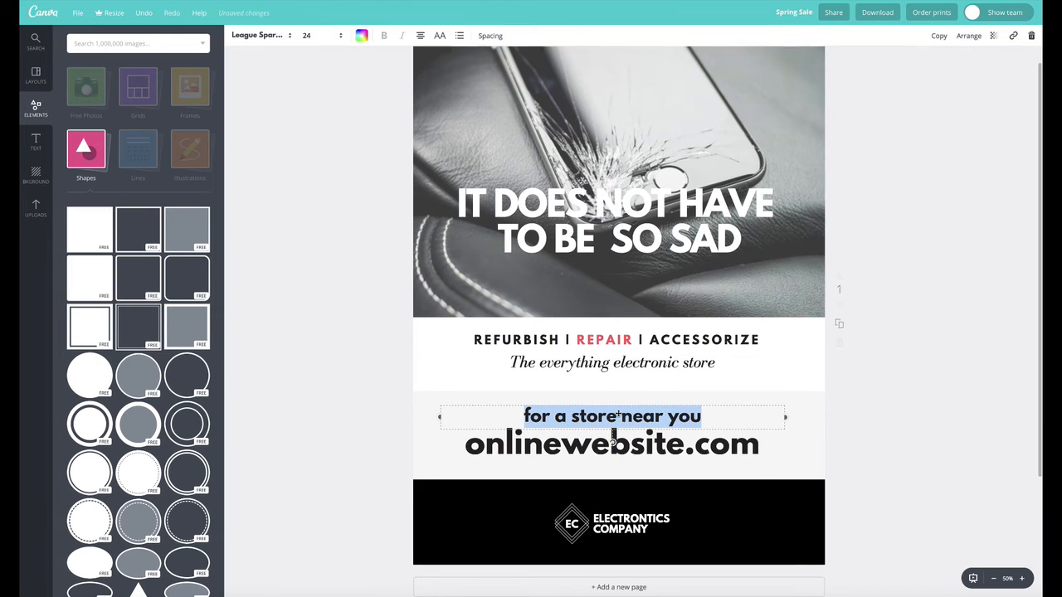
{"action": "left_click", "coordinate": [337, 37]}
{"action": "left_click", "coordinate": [309, 160]}
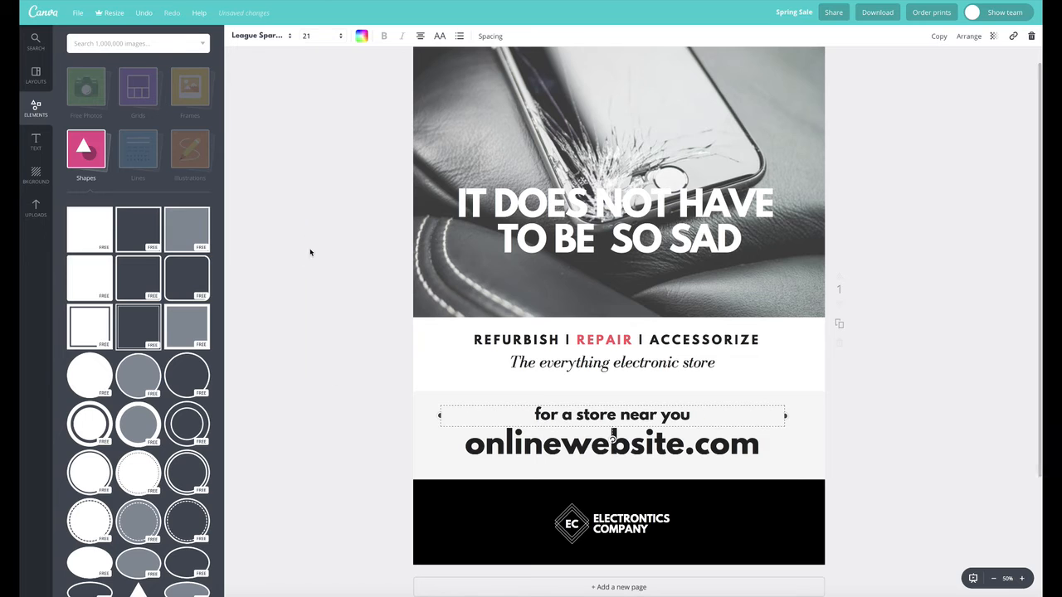
{"action": "left_click", "coordinate": [310, 251]}
- Set the "onlinewebsite.com" text to font size 36
{"action": "triple_click", "coordinate": [644, 445]}
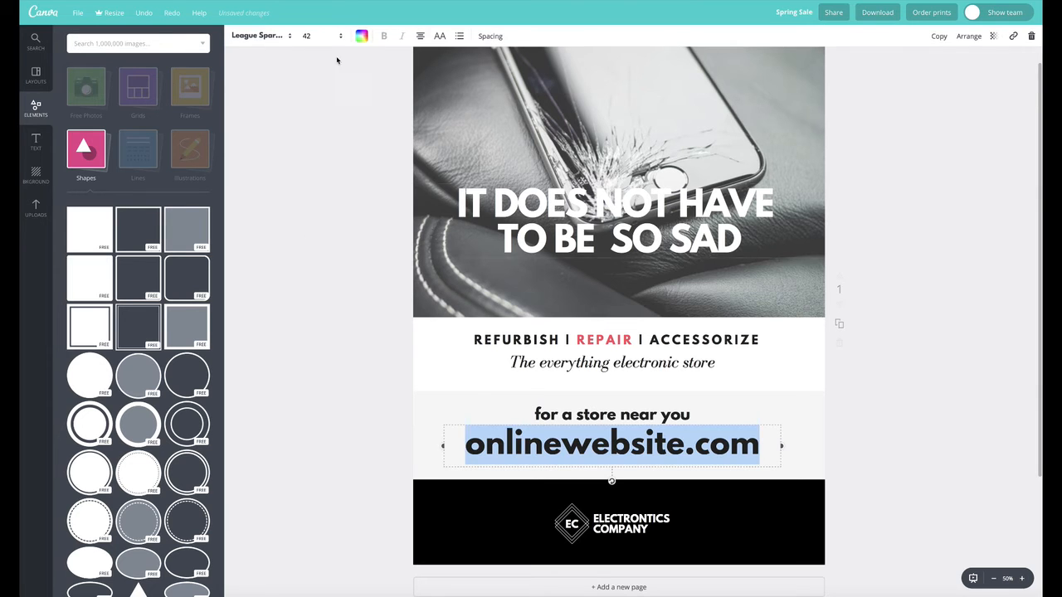
{"action": "left_click", "coordinate": [337, 36]}
{"action": "left_click", "coordinate": [325, 217]}
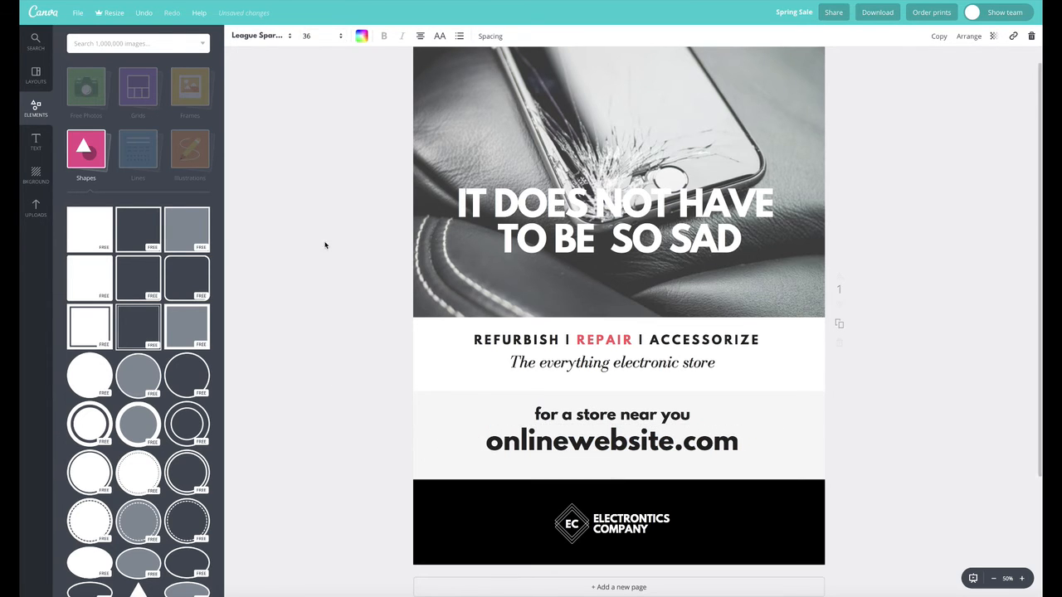
{"action": "left_click", "coordinate": [324, 244]}
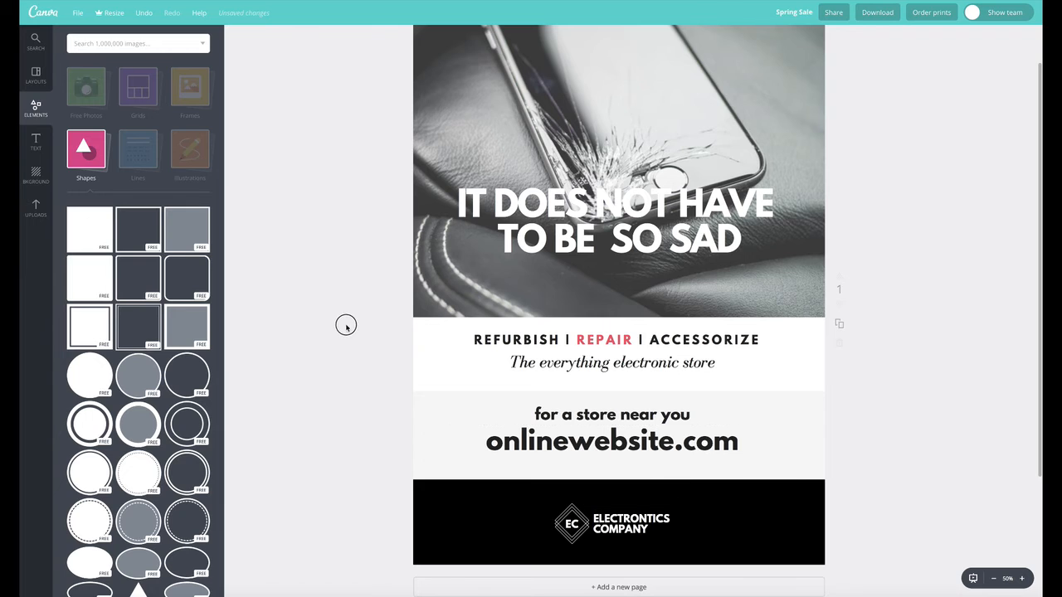
- Move the headline down to the lower part of the photo so it sits clear of the cracked phone
{"action": "scroll", "coordinate": [491, 322], "scroll_direction": "up", "scroll_amount": 2}
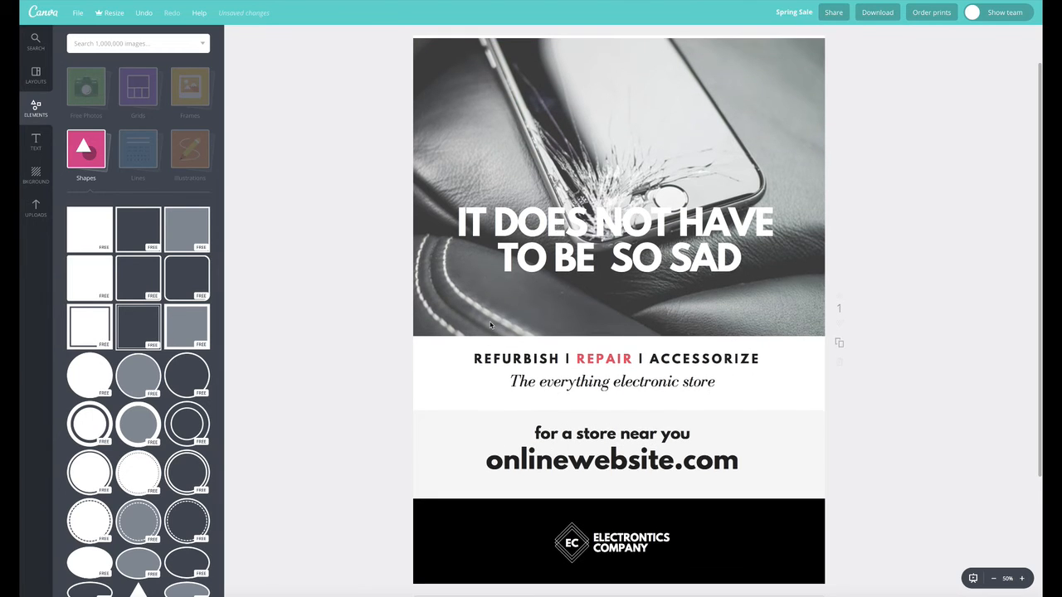
{"action": "scroll", "coordinate": [491, 322], "scroll_direction": "down", "scroll_amount": 1}
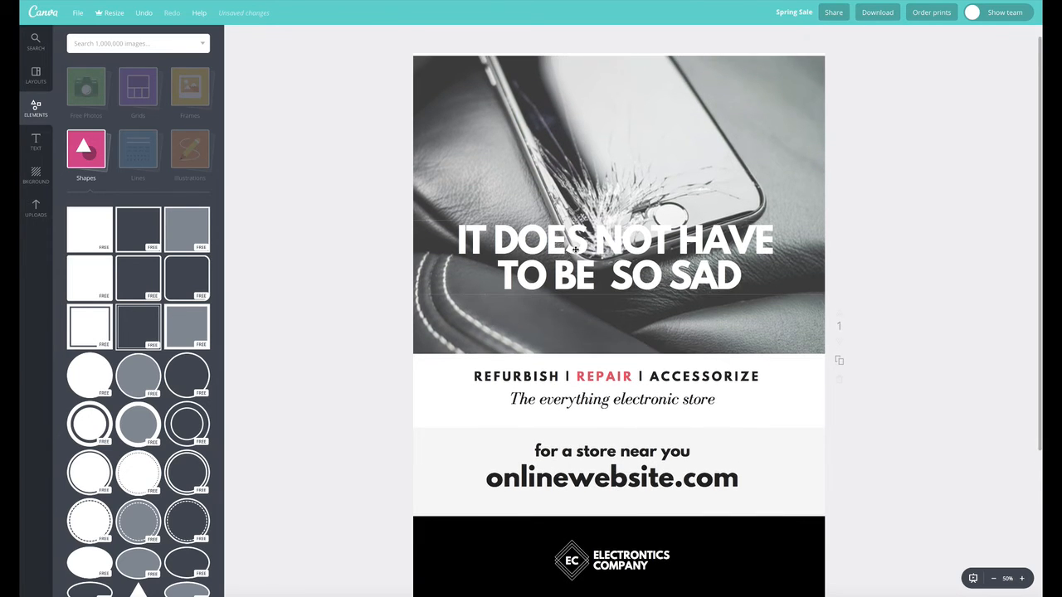
{"action": "left_click_drag", "start_coordinate": [574, 254], "coordinate": [571, 292]}
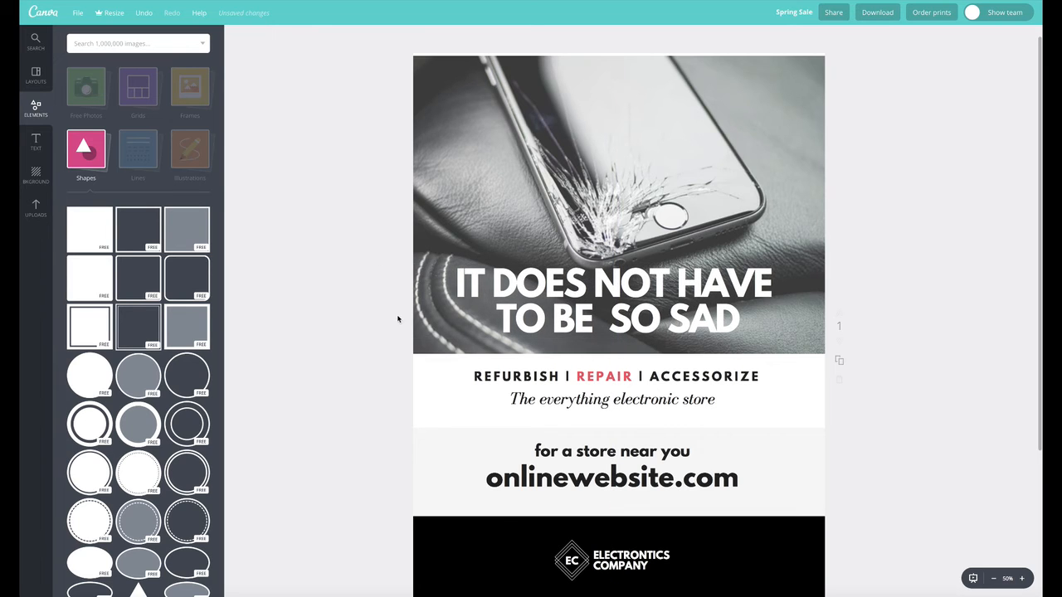
- Adjust the position of the website section's text and set "for a store near you" in italic Bodoni FLF
{"action": "scroll", "coordinate": [543, 398], "scroll_direction": "down", "scroll_amount": 2}
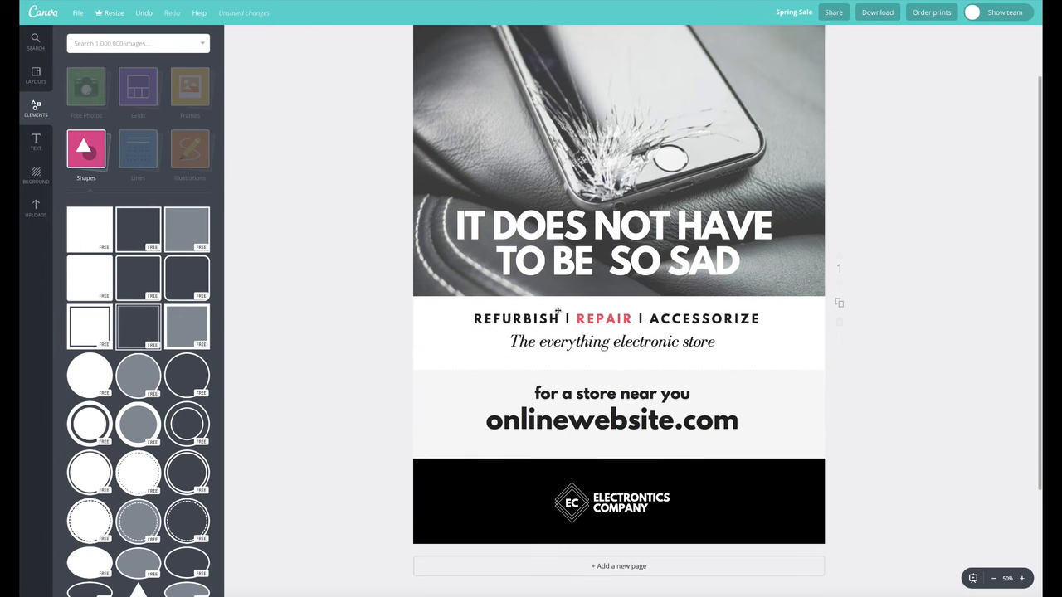
{"action": "left_click_drag", "start_coordinate": [639, 412], "coordinate": [633, 387]}
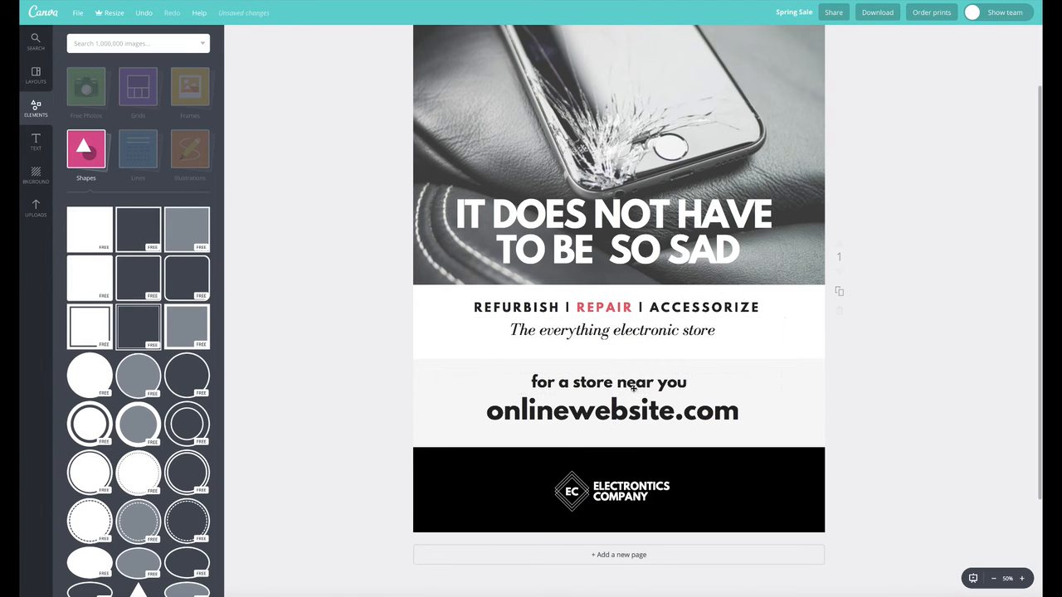
{"action": "double_click", "coordinate": [633, 387]}
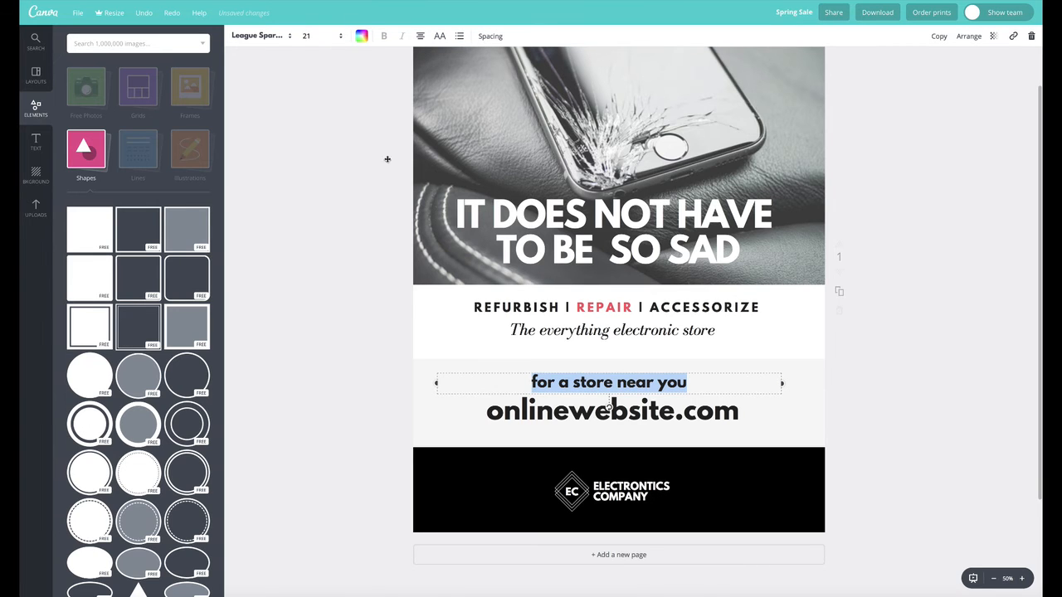
{"action": "left_click", "coordinate": [285, 34]}
{"action": "left_click", "coordinate": [272, 74]}
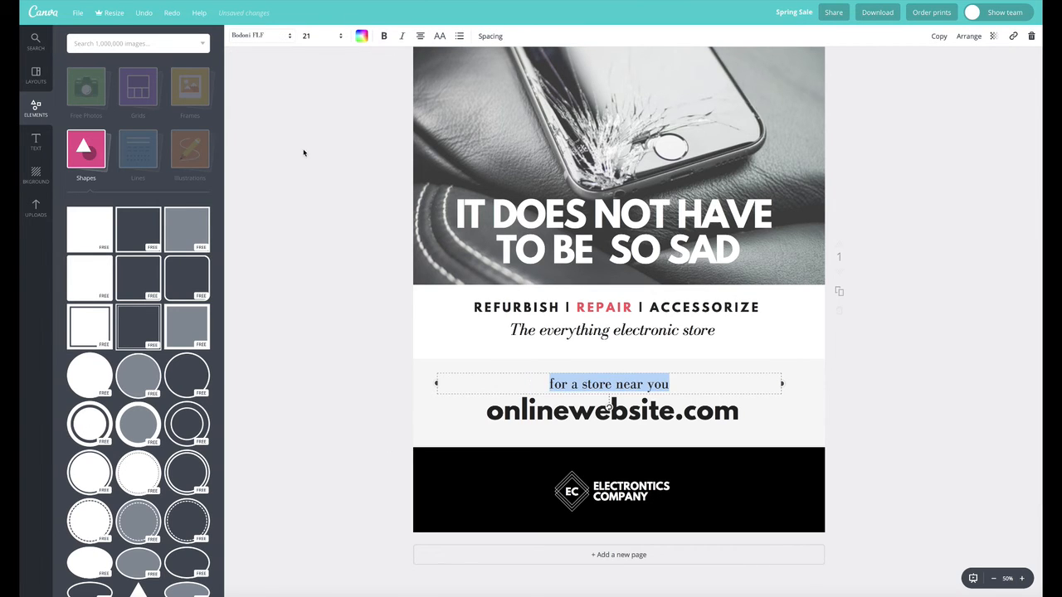
{"action": "left_click", "coordinate": [401, 36]}
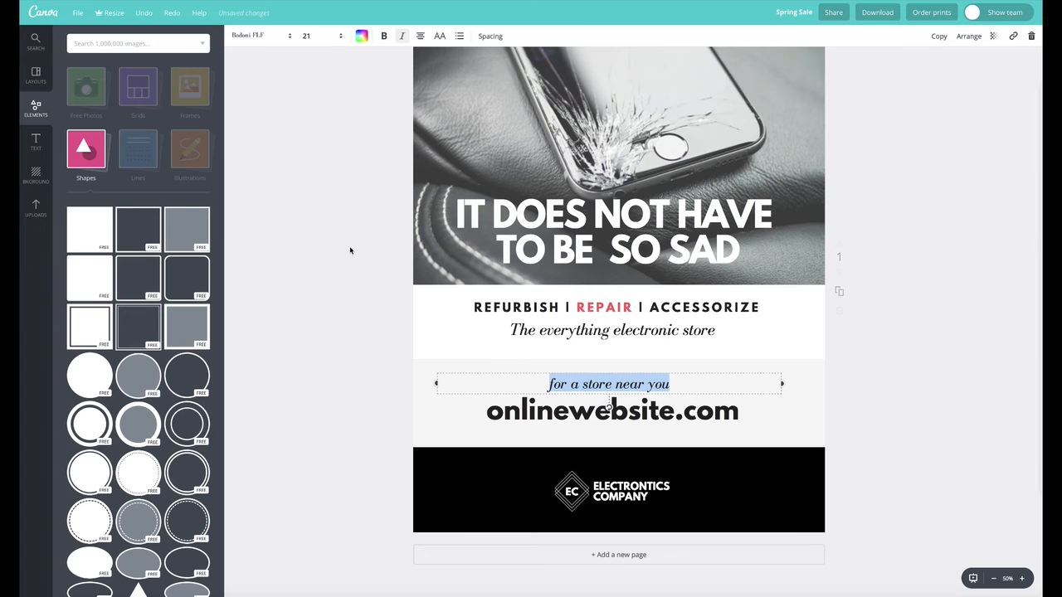
- Tighten the letter spacing of "for a store near you" to -10 and deselect the text
{"action": "left_click", "coordinate": [480, 38]}
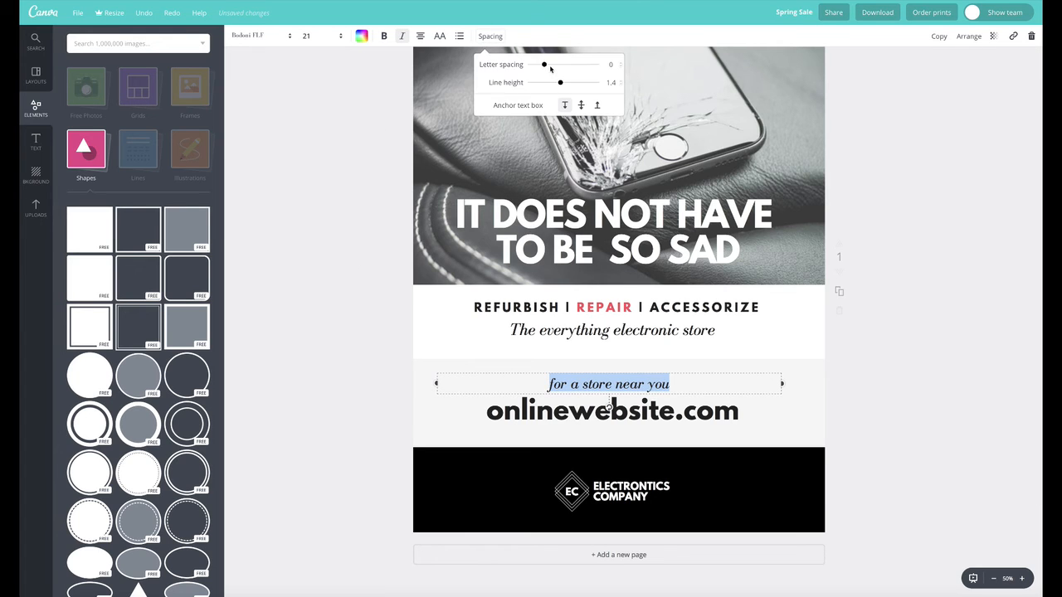
{"action": "left_click_drag", "start_coordinate": [545, 65], "coordinate": [546, 65]}
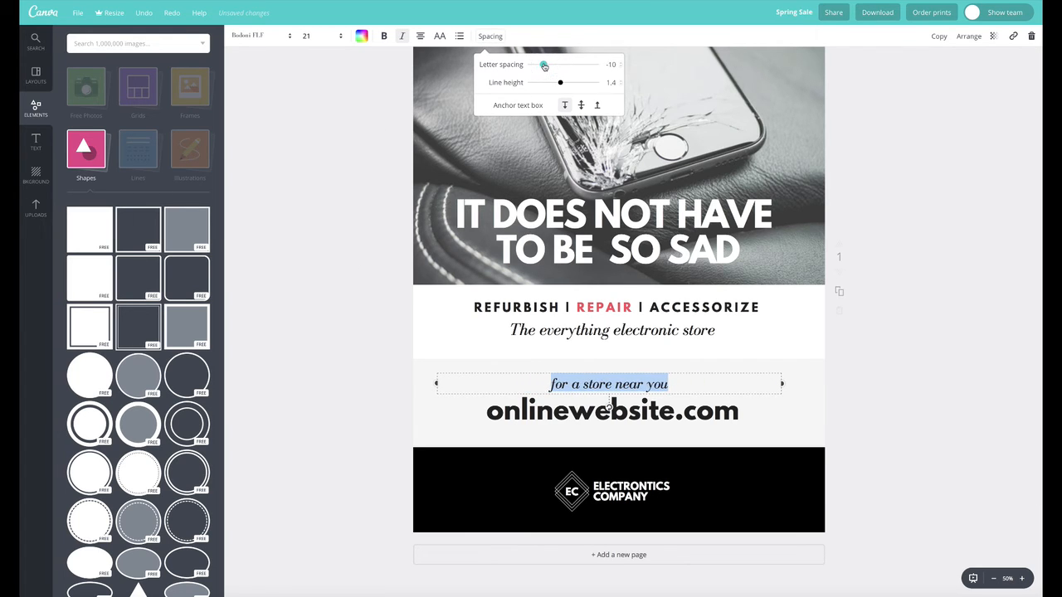
{"action": "left_click", "coordinate": [349, 141]}
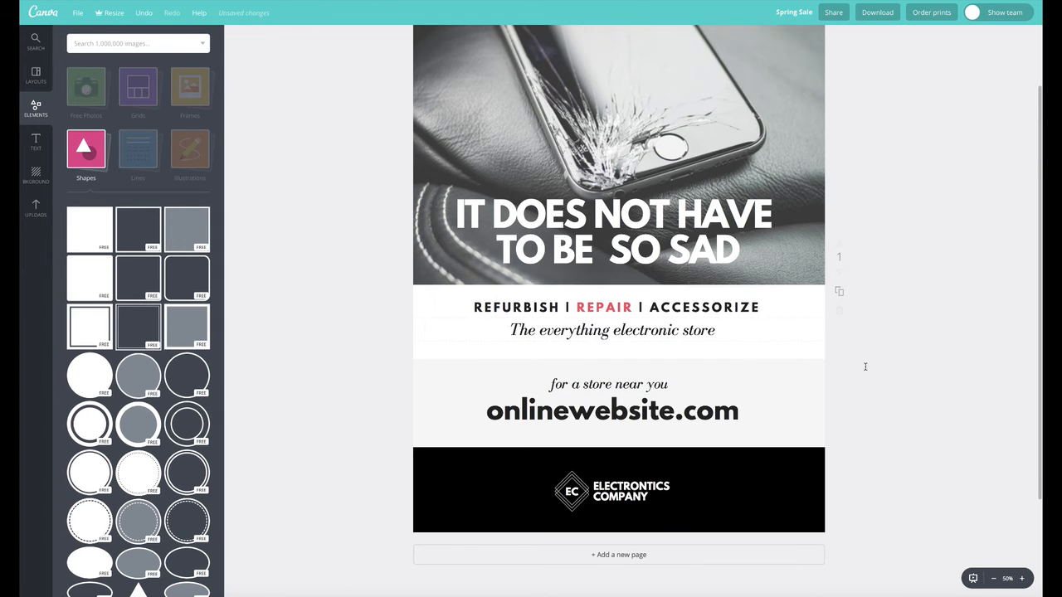
{"action": "left_click", "coordinate": [900, 413]}
- Check the document fonts used by the "The everything electronic store" tagline and the services line above it
{"action": "scroll", "coordinate": [891, 413], "scroll_direction": "up", "scroll_amount": 1}
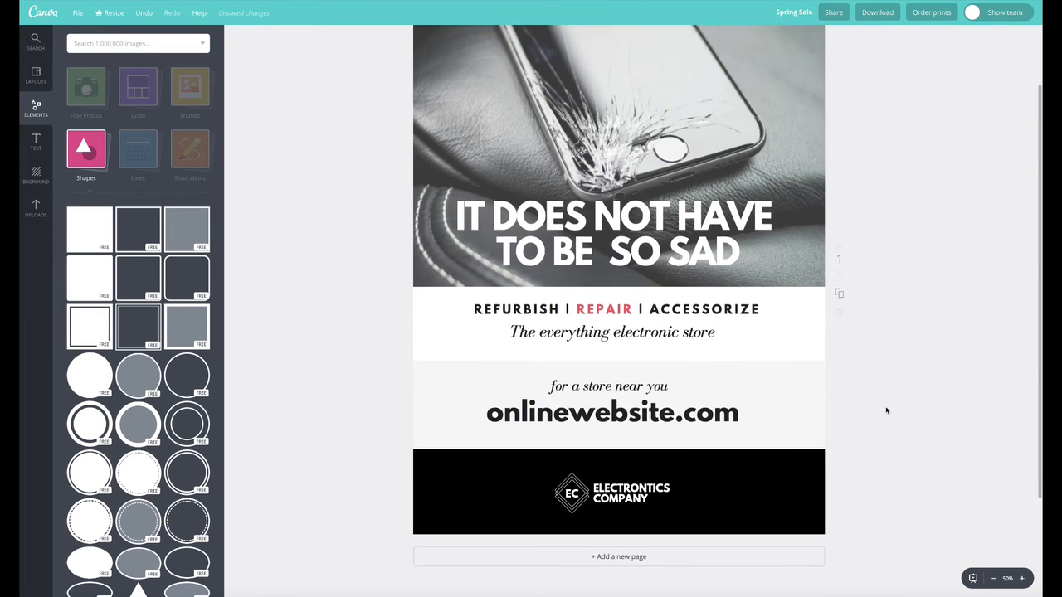
{"action": "scroll", "coordinate": [886, 410], "scroll_direction": "up", "scroll_amount": 1}
{"action": "scroll", "coordinate": [541, 357], "scroll_direction": "up", "scroll_amount": 1}
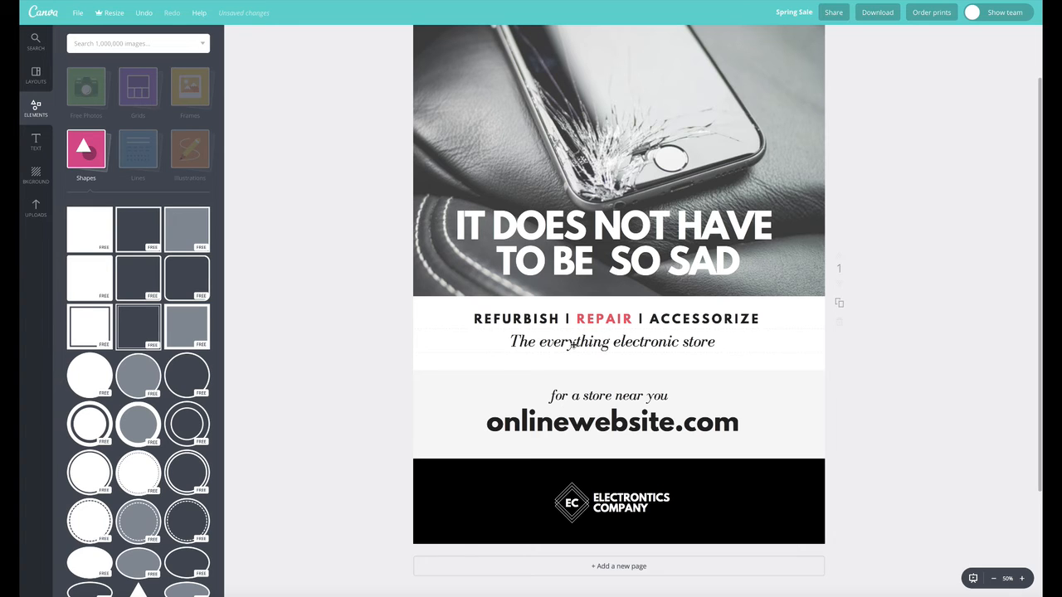
{"action": "double_click", "coordinate": [573, 345]}
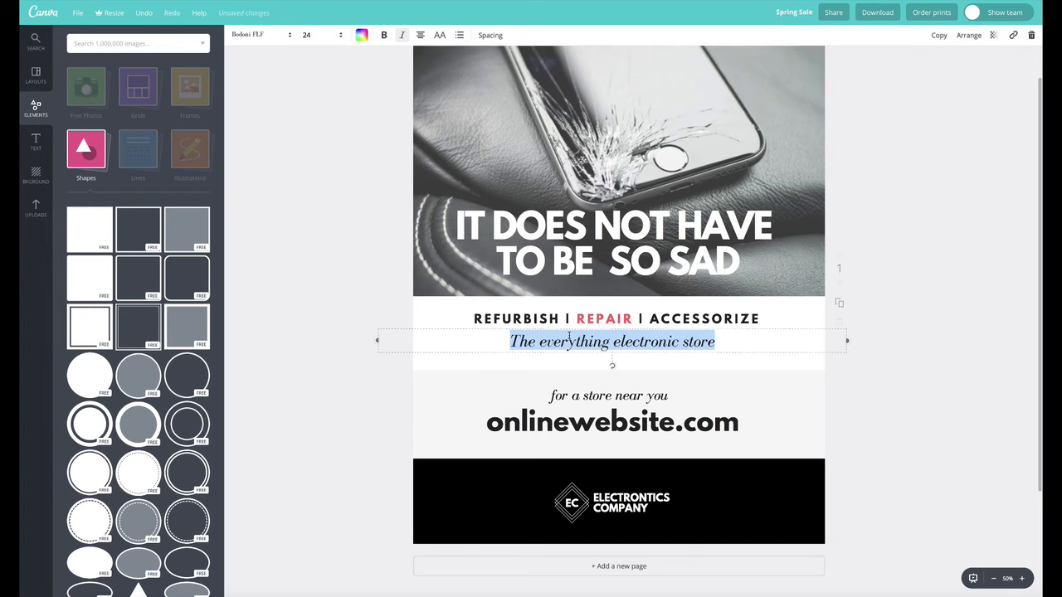
{"action": "left_click", "coordinate": [266, 39]}
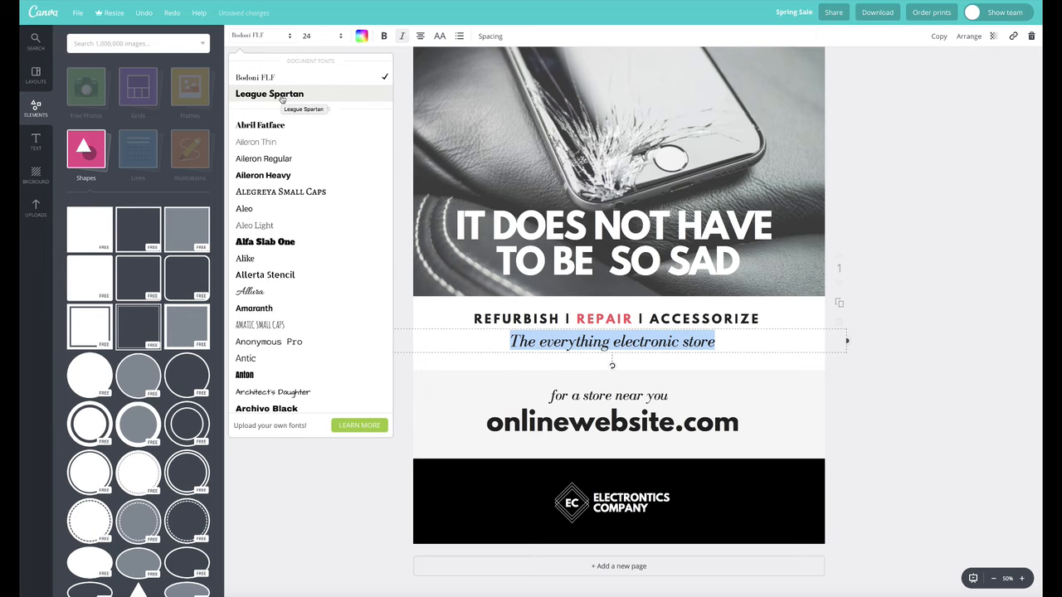
{"action": "left_click", "coordinate": [912, 236]}
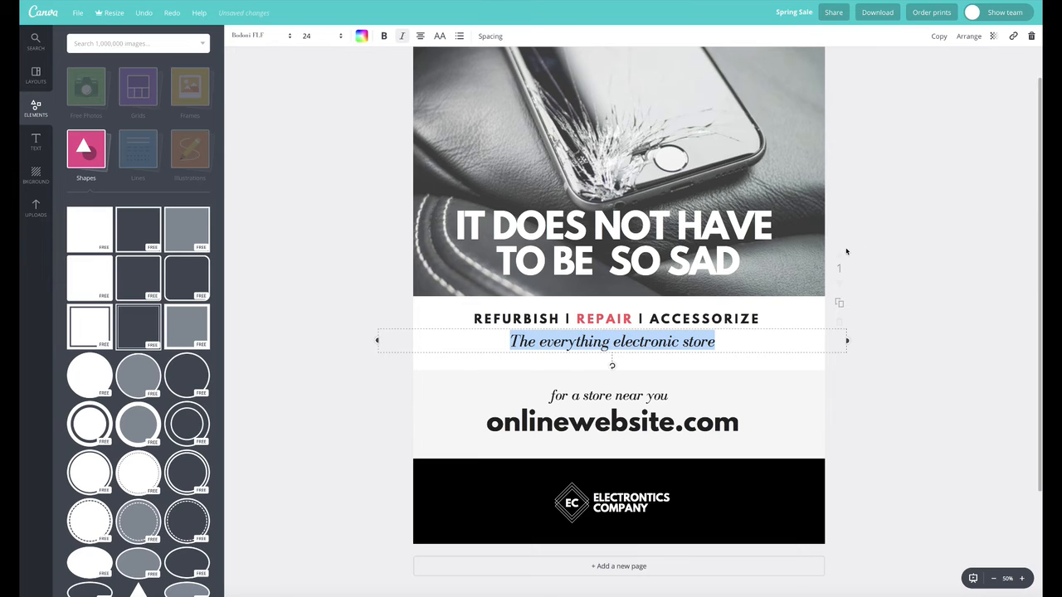
{"action": "left_click", "coordinate": [911, 238]}
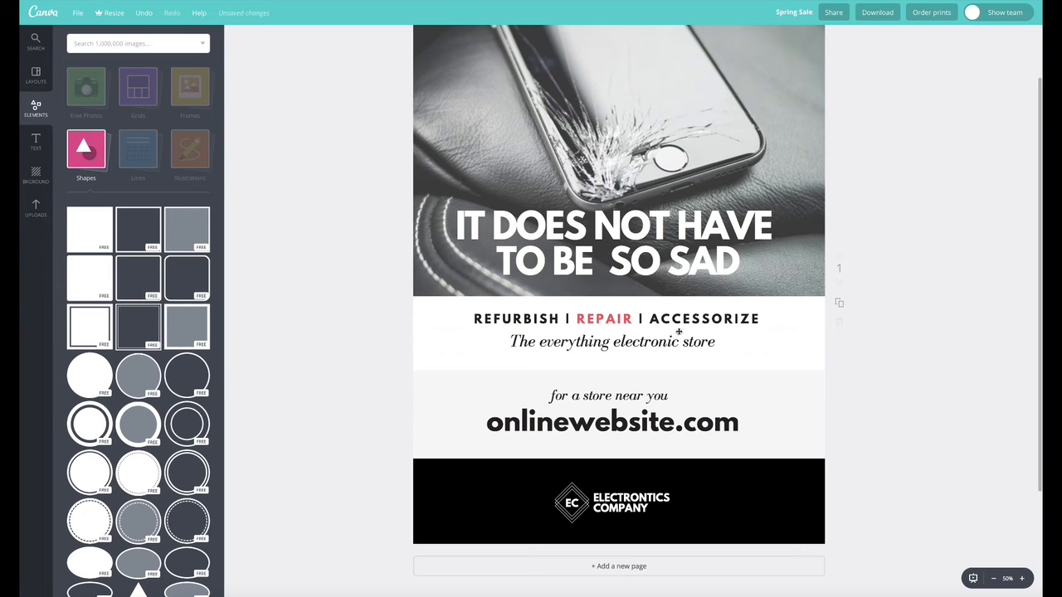
{"action": "left_click", "coordinate": [631, 340]}
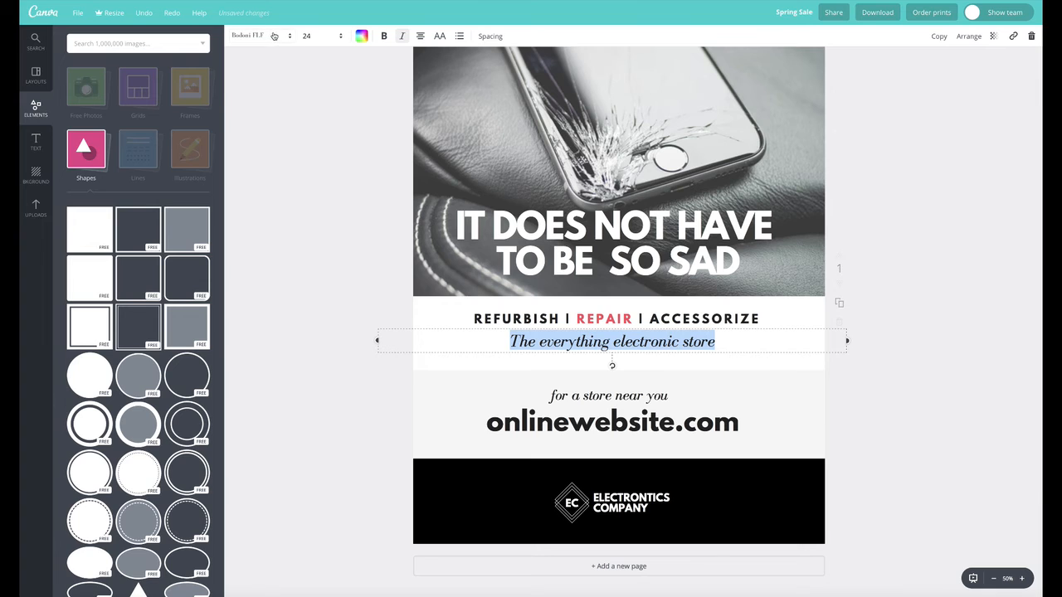
{"action": "left_click", "coordinate": [524, 319]}
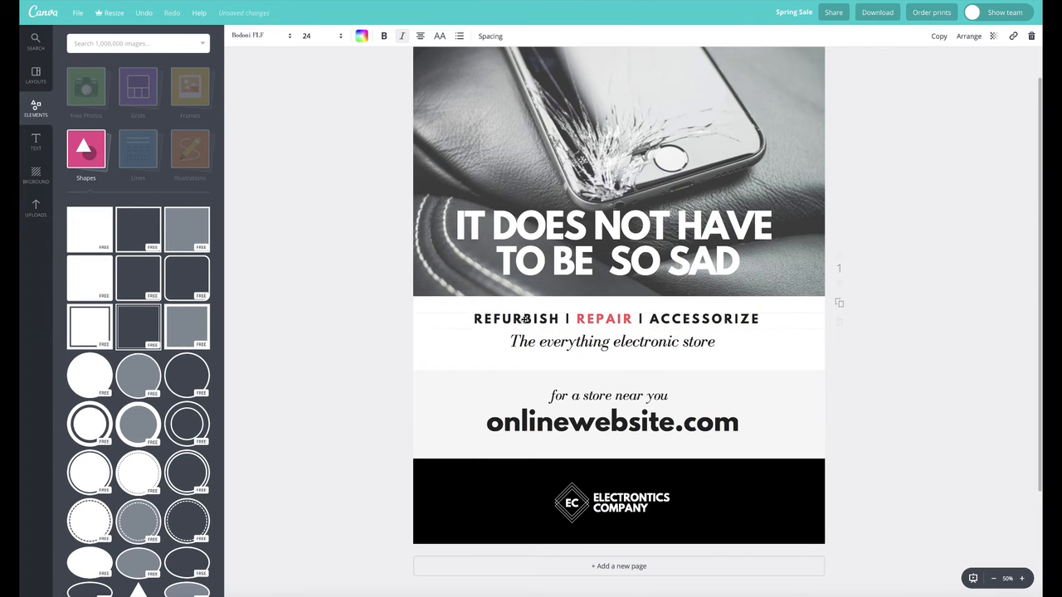
{"action": "left_click", "coordinate": [524, 319]}
{"action": "left_click", "coordinate": [278, 36]}
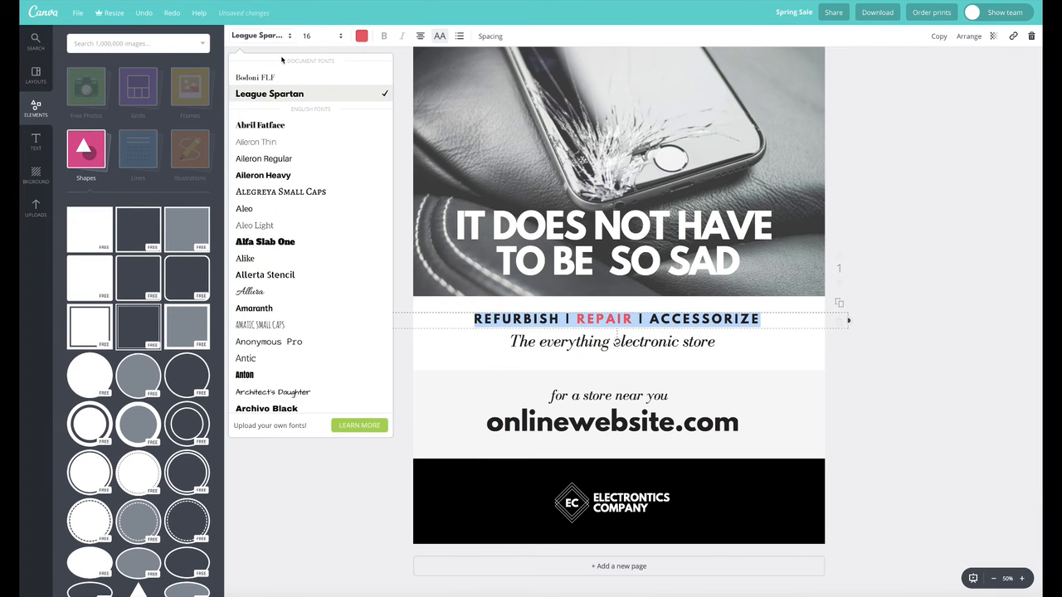
{"action": "scroll", "coordinate": [339, 362], "scroll_direction": "down", "scroll_amount": 3}
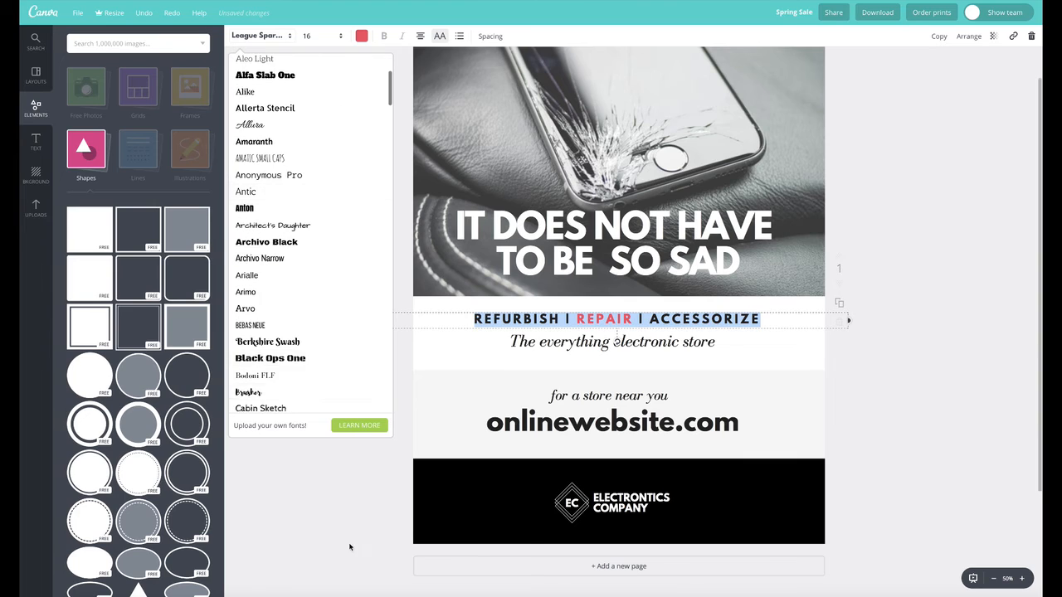
{"action": "left_click", "coordinate": [350, 548]}
{"action": "left_click", "coordinate": [844, 380]}
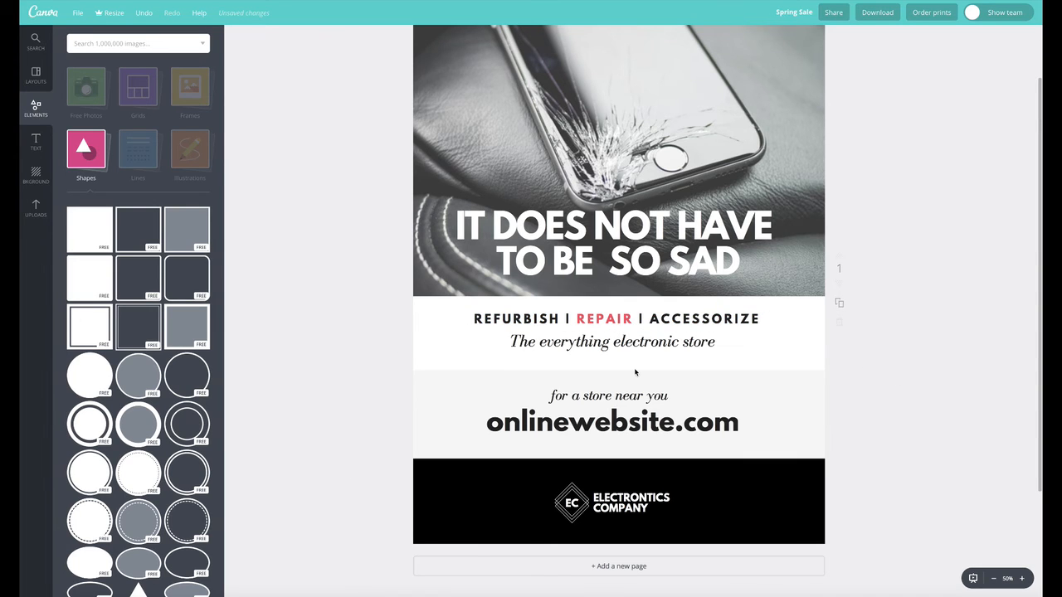
{"action": "left_click", "coordinate": [606, 425]}
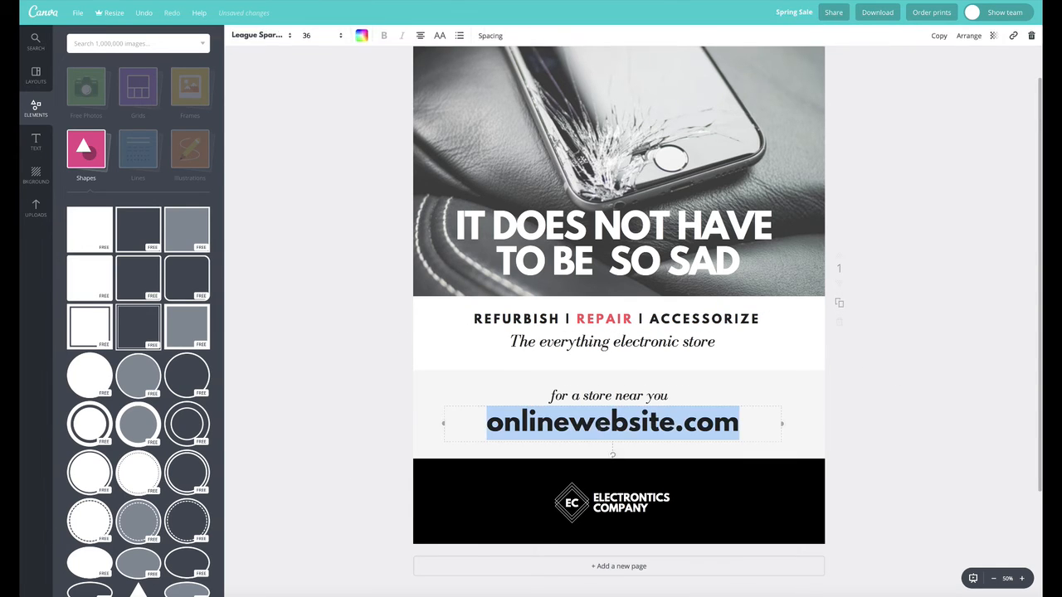
{"action": "left_click", "coordinate": [580, 421]}
{"action": "left_click_drag", "start_coordinate": [584, 419], "coordinate": [673, 422]}
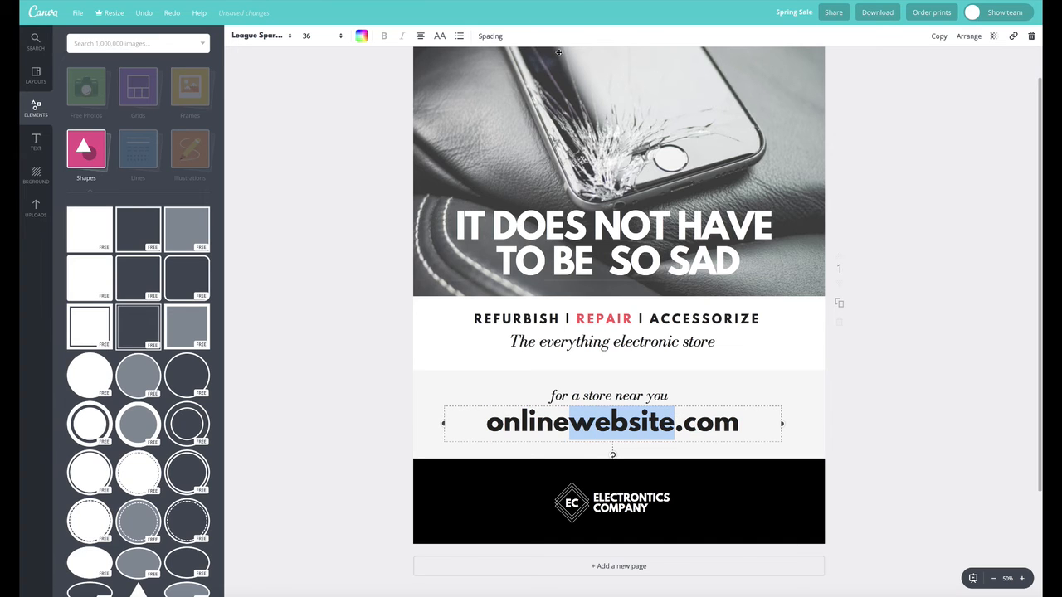
{"action": "left_click", "coordinate": [349, 152]}
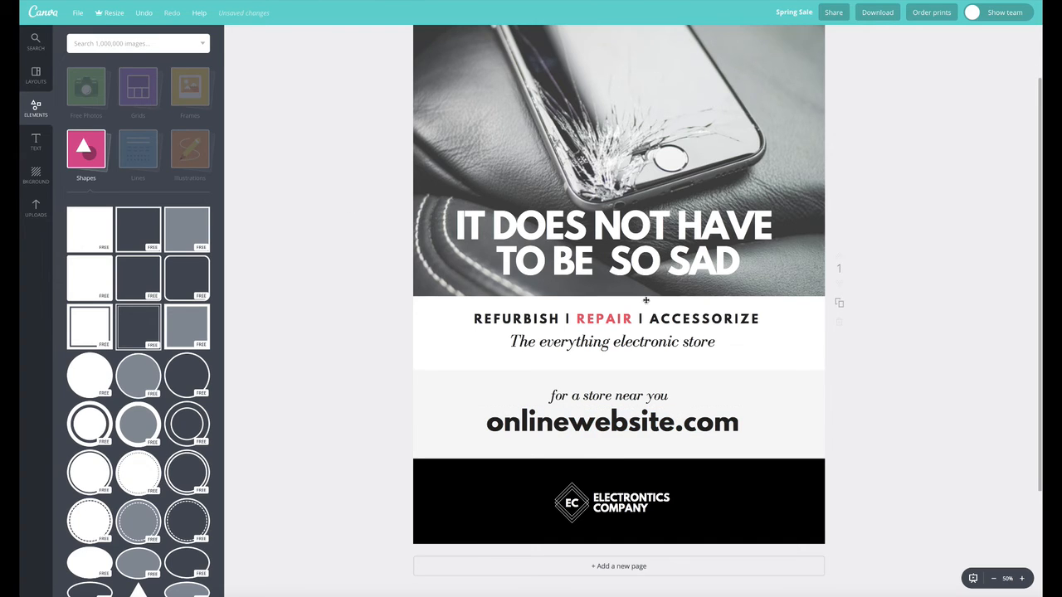
- Color the headline word "SAD" red from the default palette, matching the word "REPAIR", and deselect the text
{"action": "double_click", "coordinate": [673, 264]}
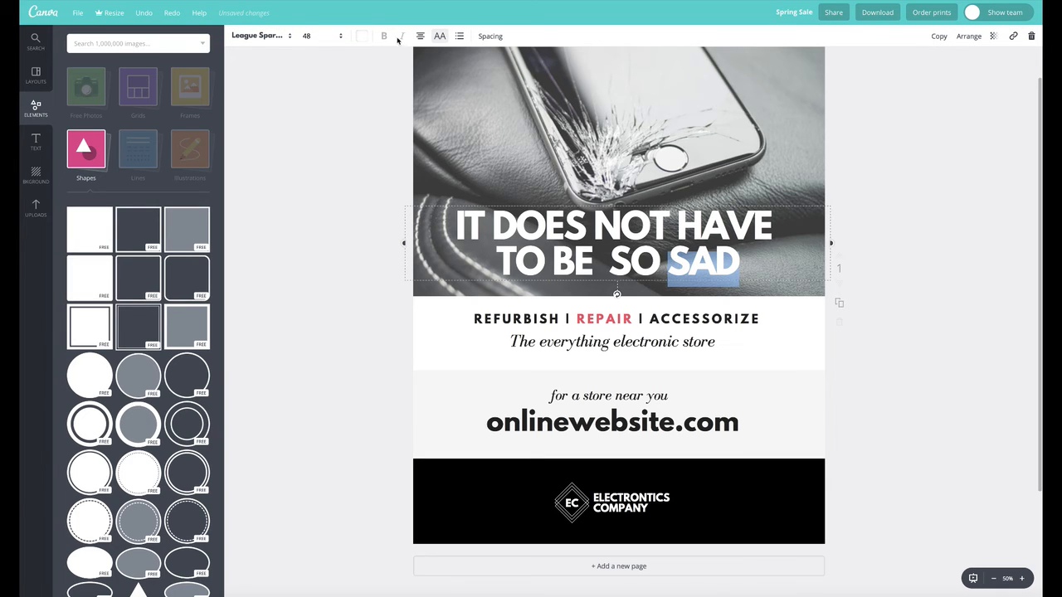
{"action": "left_click", "coordinate": [362, 35]}
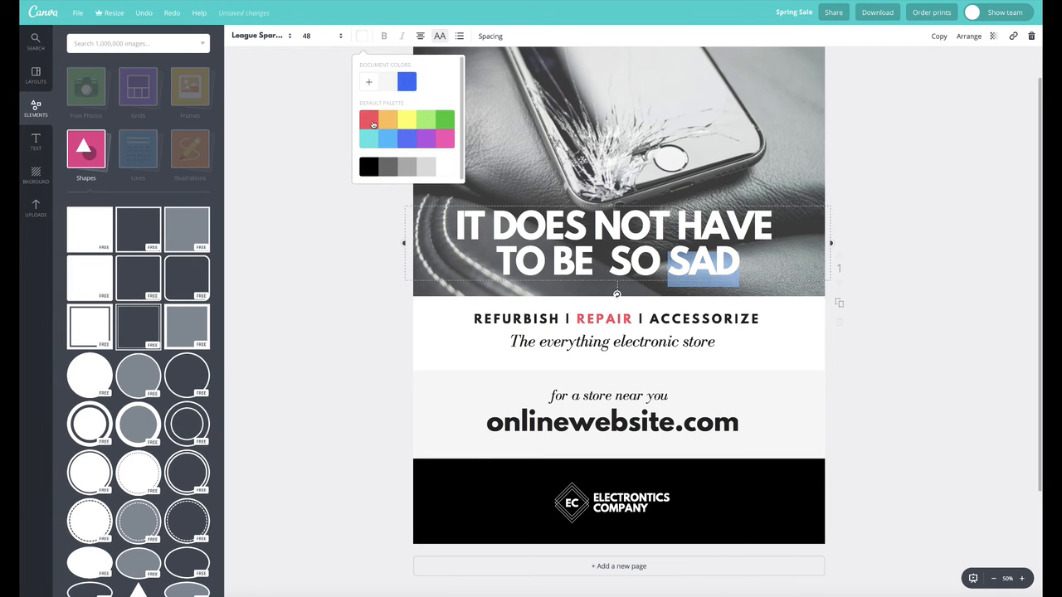
{"action": "left_click", "coordinate": [373, 122]}
{"action": "left_click", "coordinate": [295, 242]}
{"action": "left_click", "coordinate": [302, 197]}
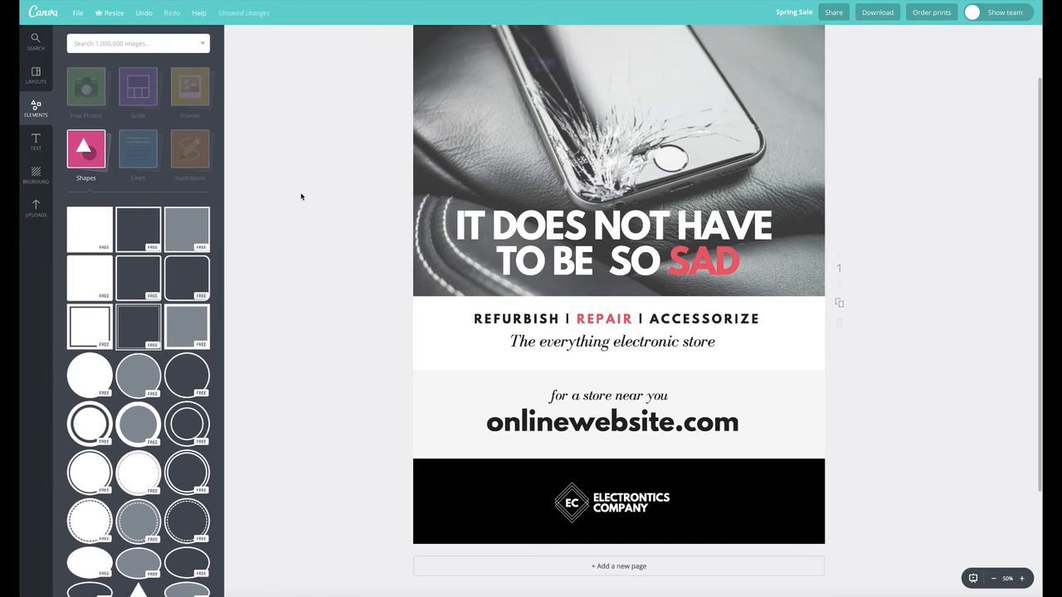
- Try custom red and orange shades such as ff2d50, ff6c3e and ff5a2e on the headline word "SAD"
{"action": "double_click", "coordinate": [695, 251]}
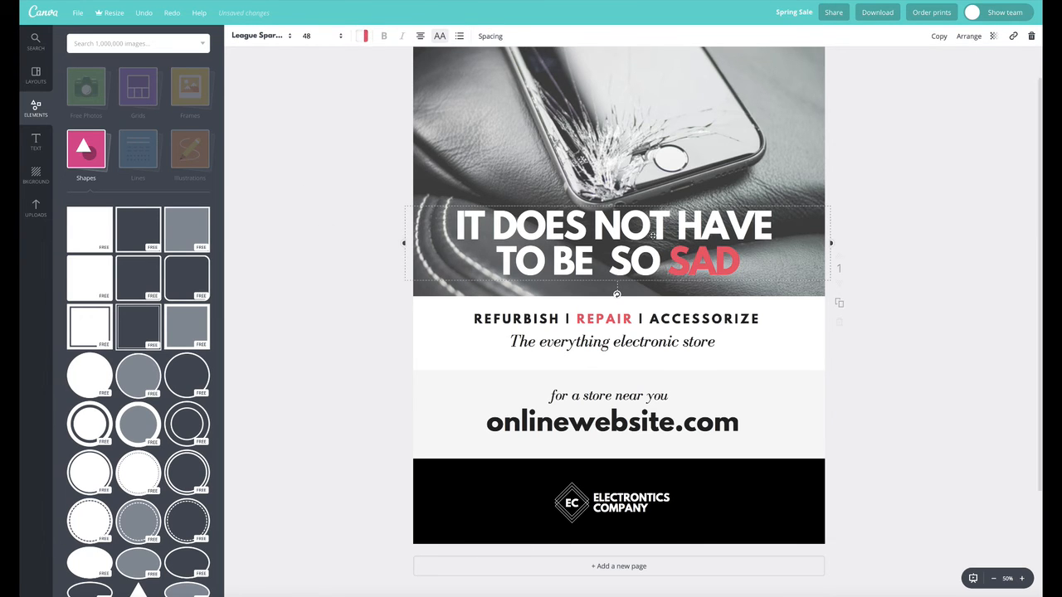
{"action": "left_click", "coordinate": [361, 36]}
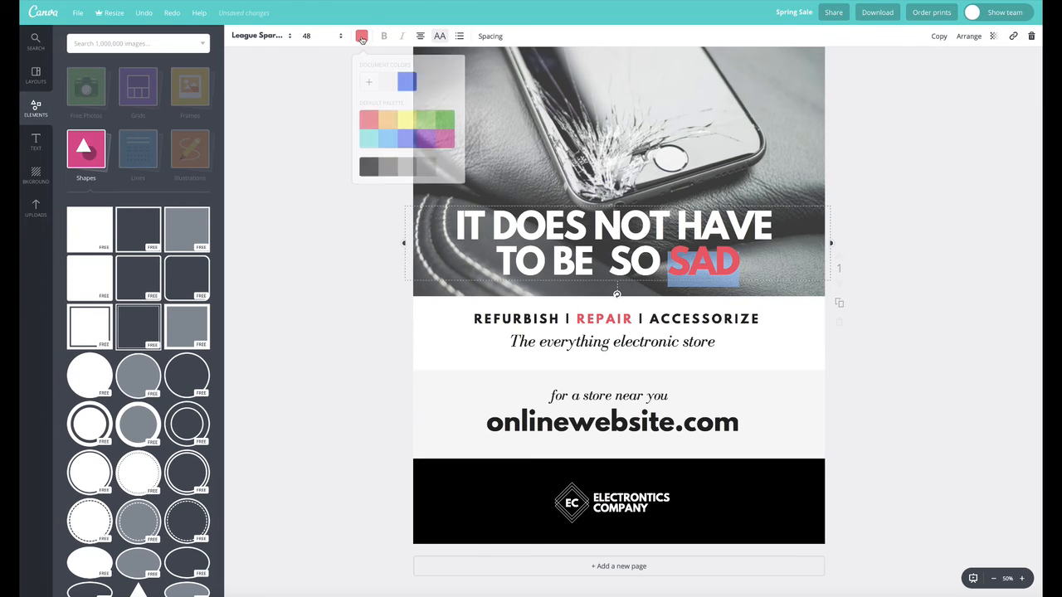
{"action": "left_click", "coordinate": [366, 83]}
{"action": "left_click_drag", "start_coordinate": [424, 135], "coordinate": [458, 129]}
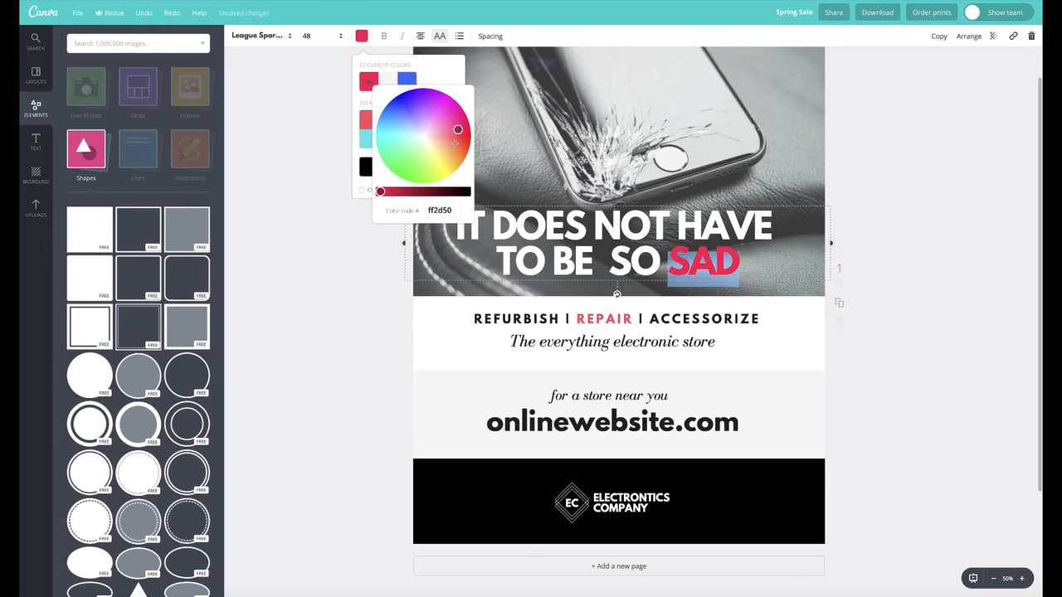
{"action": "left_click", "coordinate": [455, 143]}
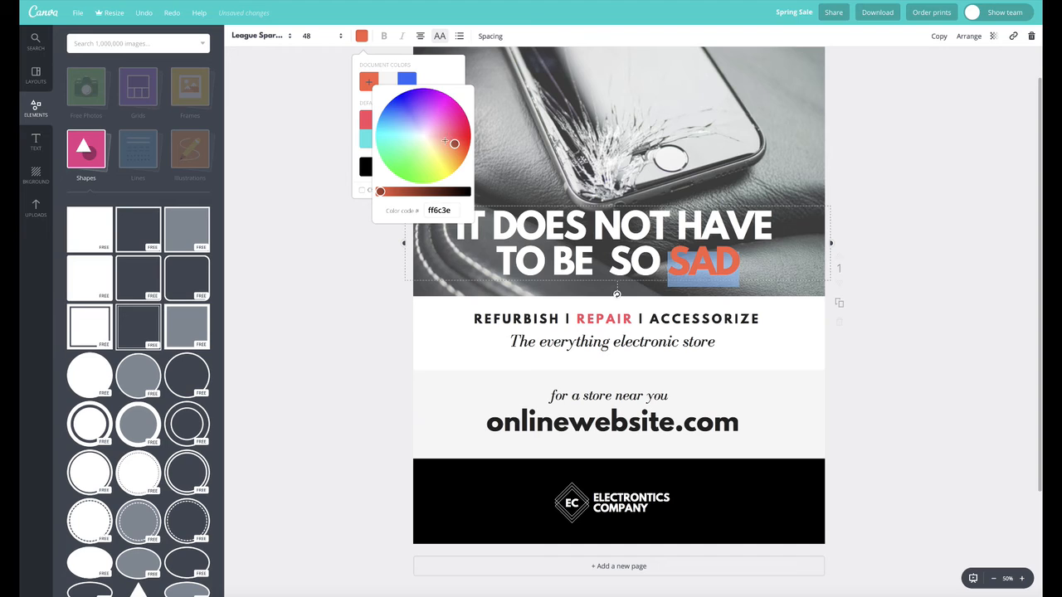
{"action": "left_click", "coordinate": [443, 137]}
{"action": "left_click", "coordinate": [448, 135]}
{"action": "left_click", "coordinate": [448, 136]}
{"action": "left_click", "coordinate": [458, 144]}
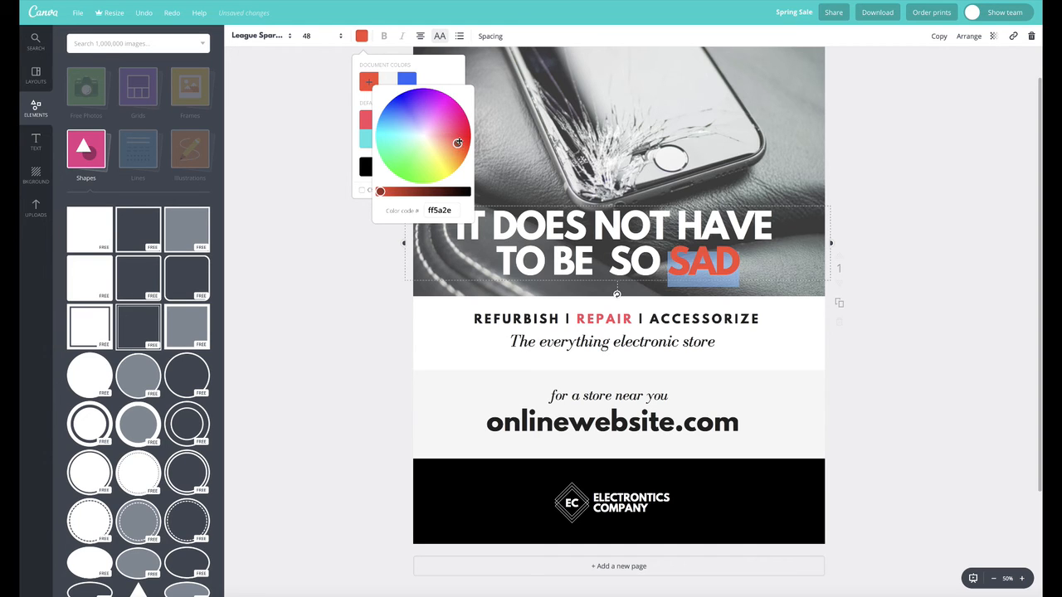
{"action": "left_click", "coordinate": [458, 141]}
{"action": "left_click", "coordinate": [331, 237]}
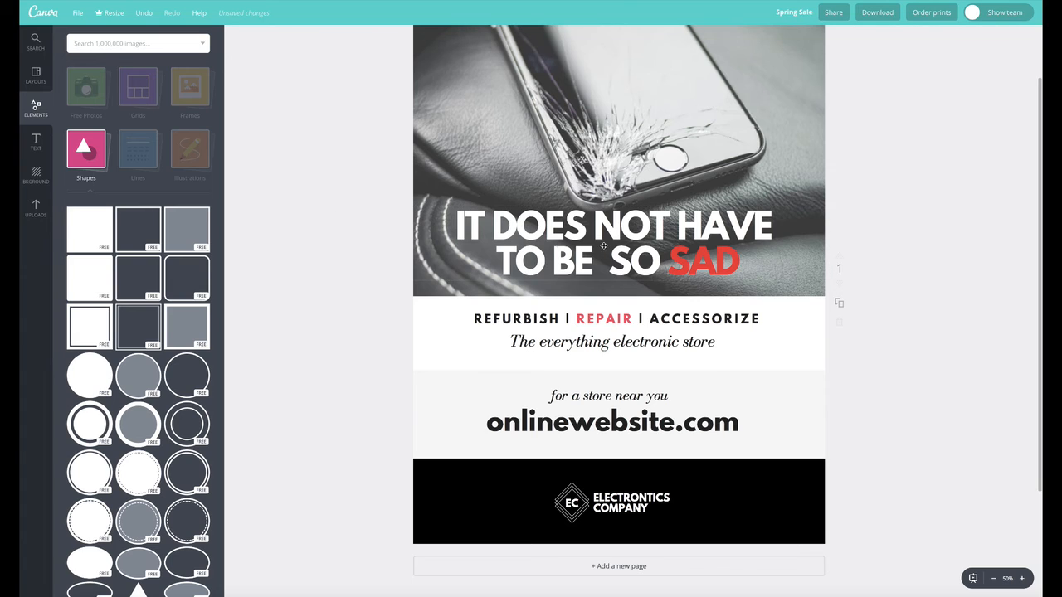
{"action": "left_click", "coordinate": [490, 249]}
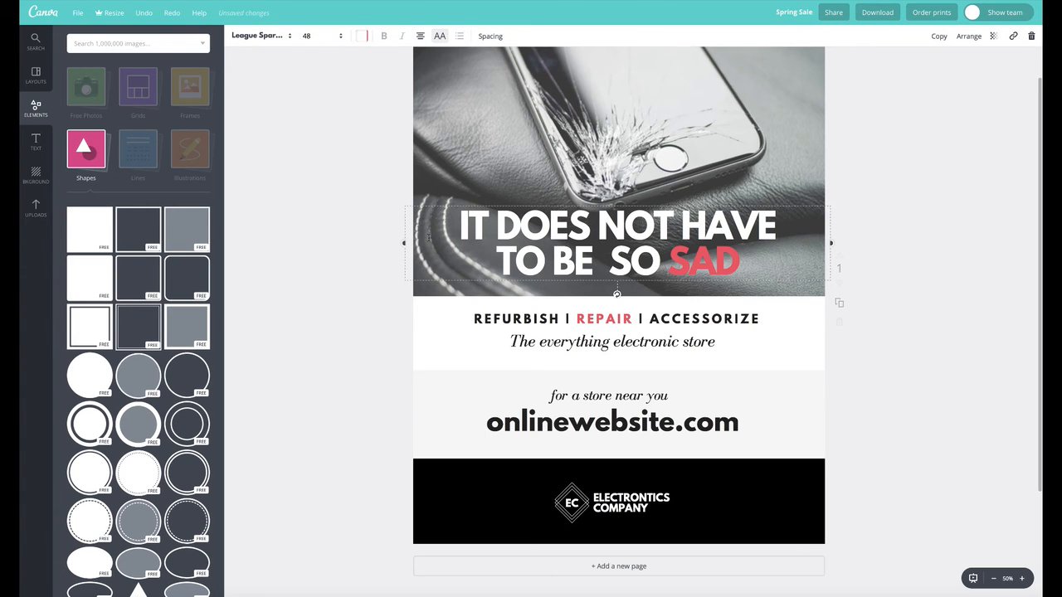
{"action": "left_click", "coordinate": [429, 238]}
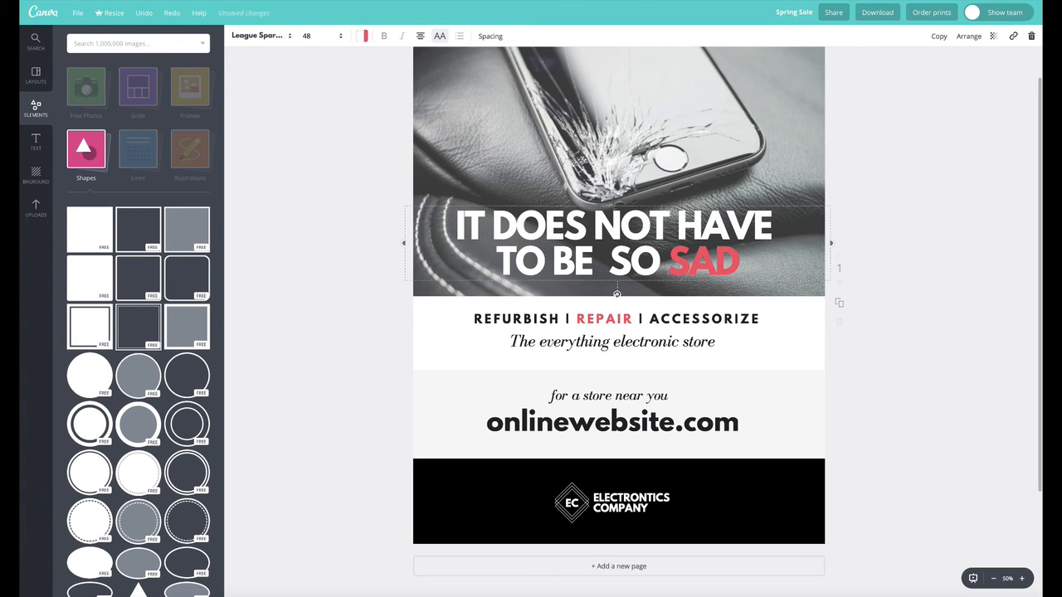
{"action": "double_click", "coordinate": [675, 253]}
{"action": "left_click", "coordinate": [927, 284]}
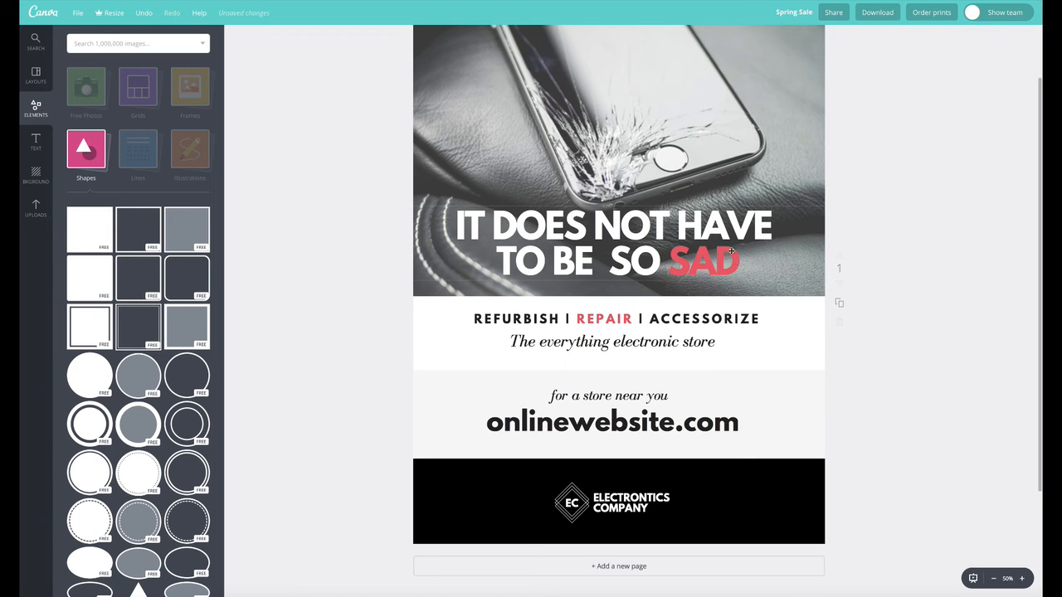
- Center "onlinewebsite.com" and "for a store near you" horizontally in the light gray section
{"action": "left_click_drag", "start_coordinate": [571, 423], "coordinate": [603, 398]}
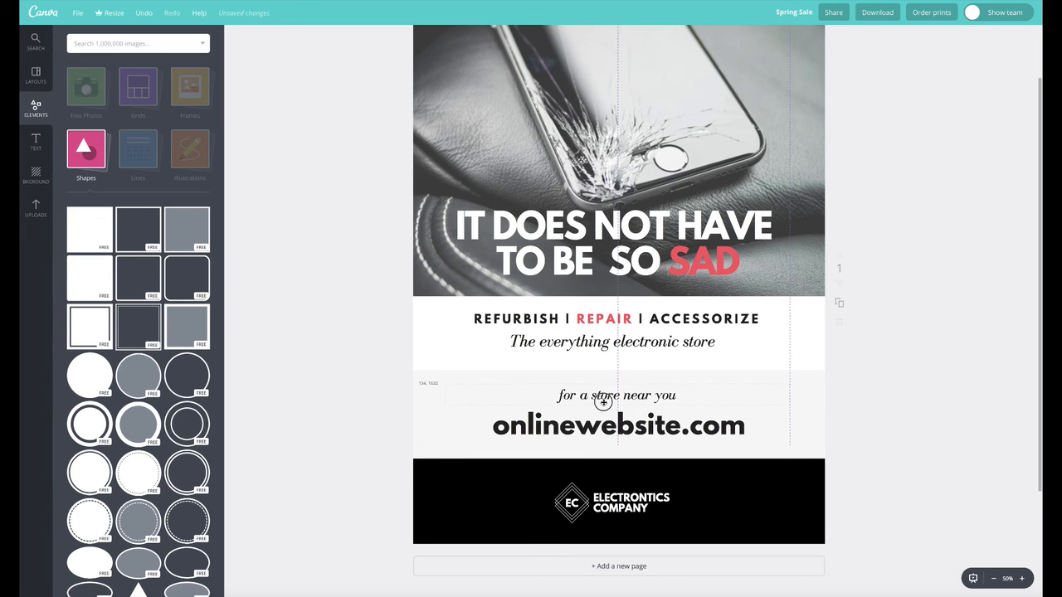
{"action": "left_click", "coordinate": [602, 397]}
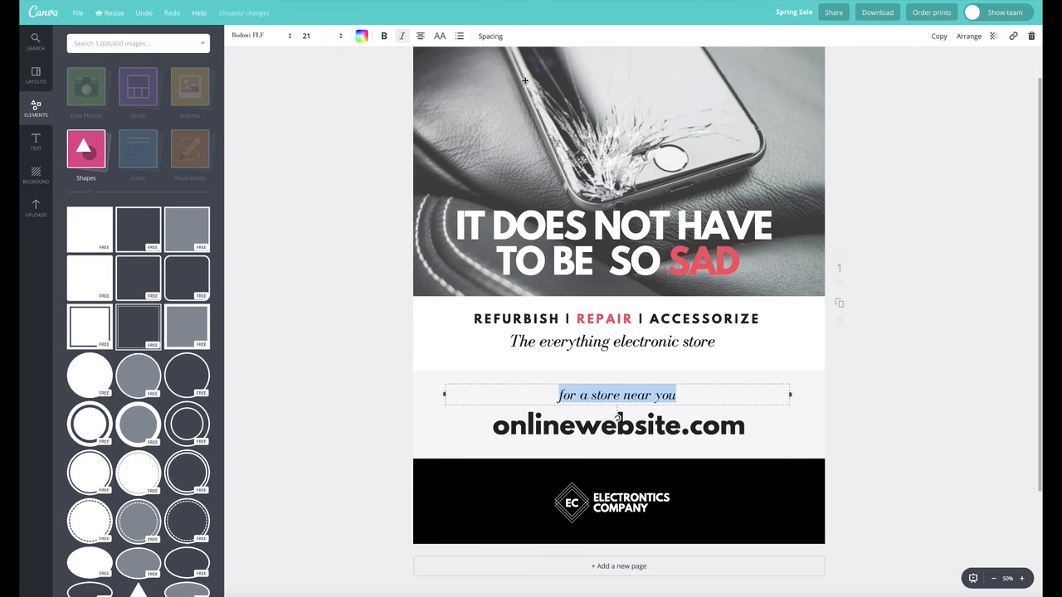
{"action": "left_click", "coordinate": [346, 193]}
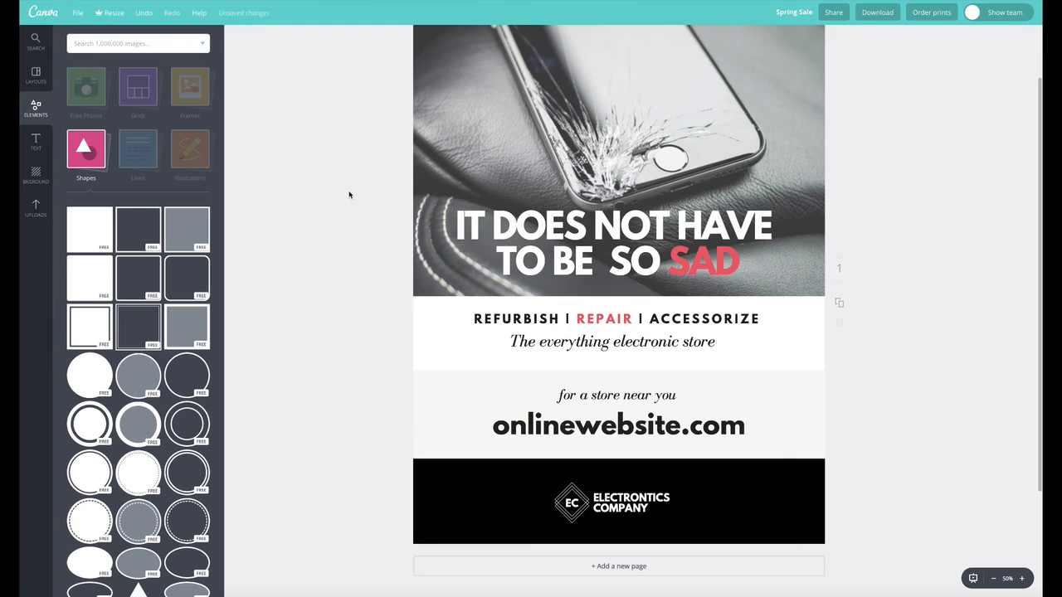
- Move the headline up over the phone photo and left-align its text
{"action": "scroll", "coordinate": [554, 249], "scroll_direction": "up", "scroll_amount": 2}
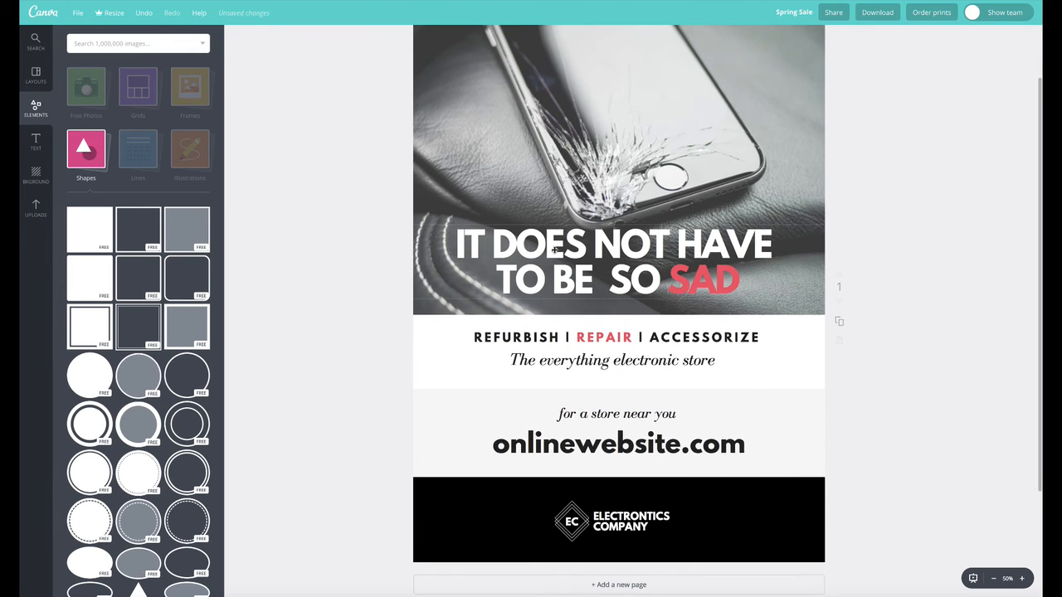
{"action": "scroll", "coordinate": [689, 353], "scroll_direction": "down", "scroll_amount": 2}
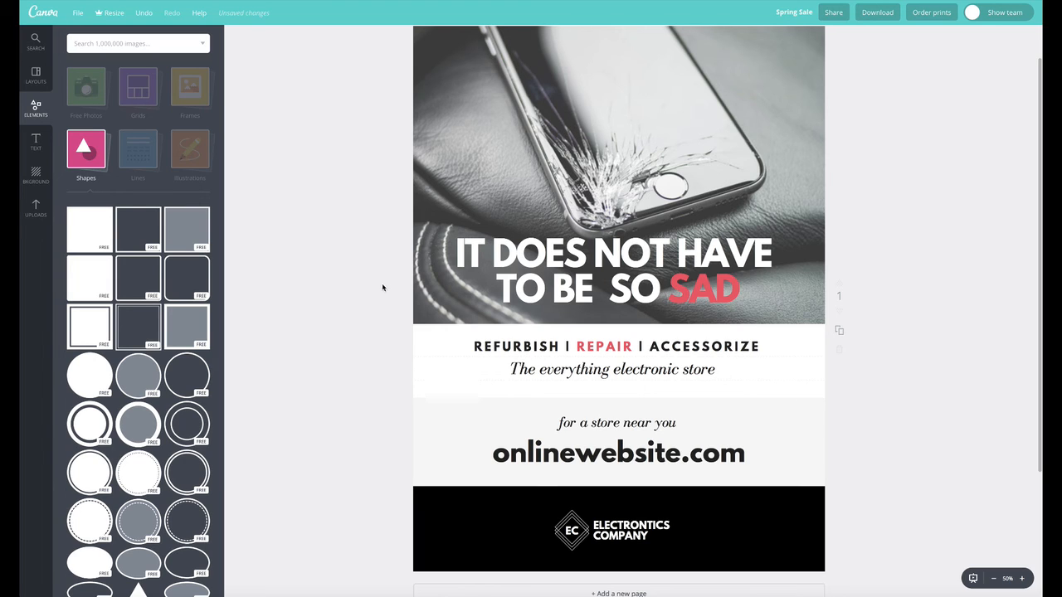
{"action": "scroll", "coordinate": [589, 177], "scroll_direction": "up", "scroll_amount": 1}
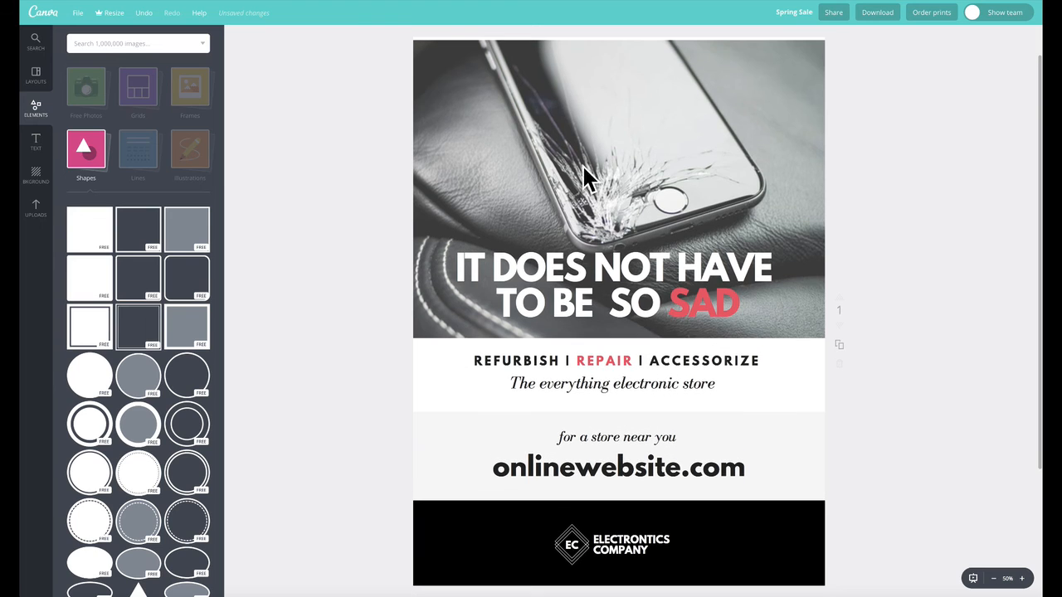
{"action": "left_click_drag", "start_coordinate": [557, 261], "coordinate": [564, 218]}
{"action": "double_click", "coordinate": [564, 219]}
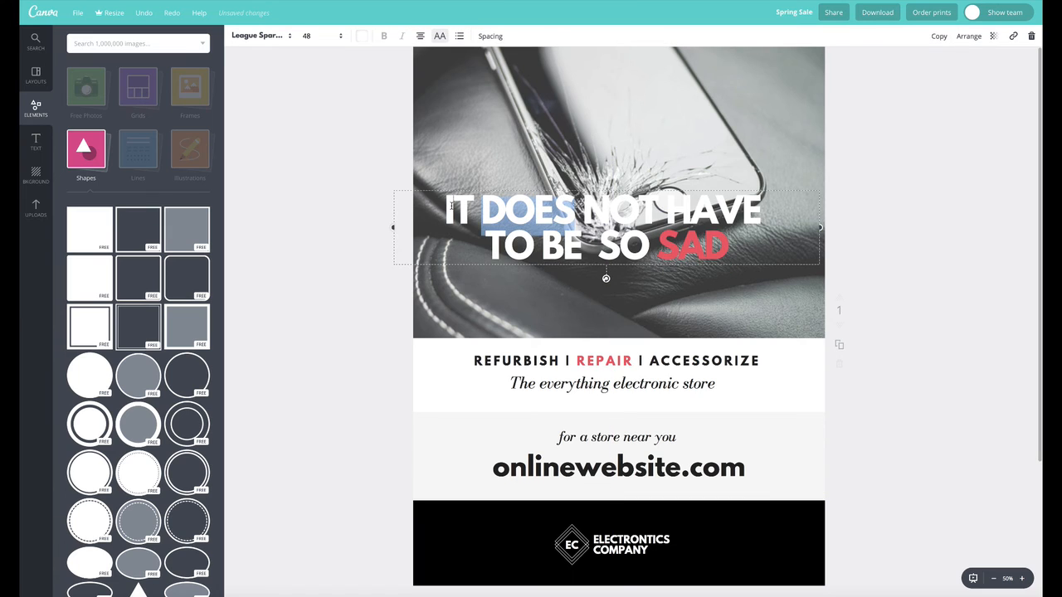
{"action": "left_click_drag", "start_coordinate": [452, 210], "coordinate": [808, 247]}
{"action": "left_click", "coordinate": [420, 35]}
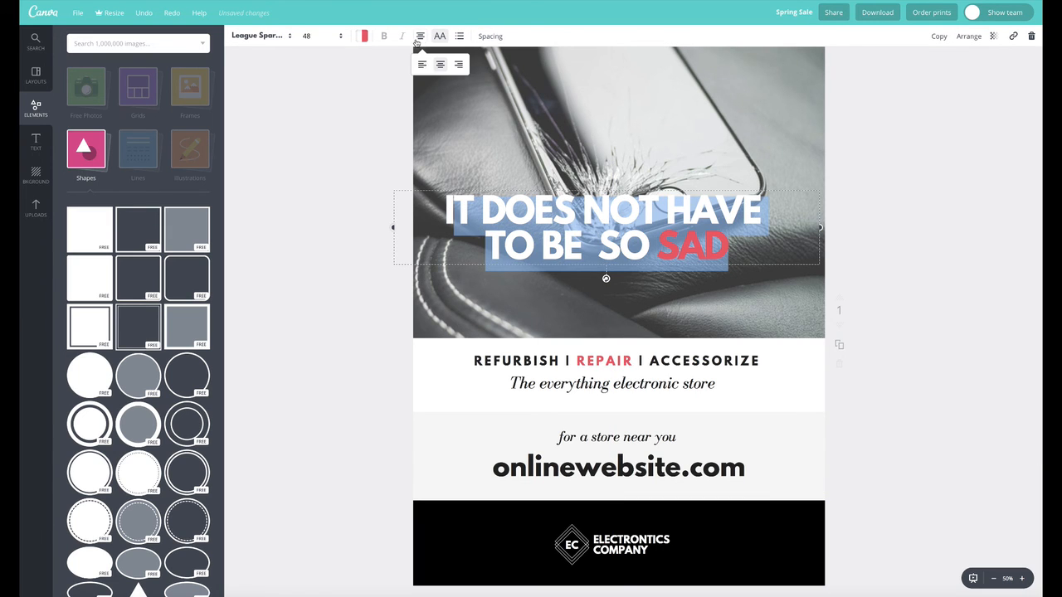
{"action": "left_click", "coordinate": [422, 66]}
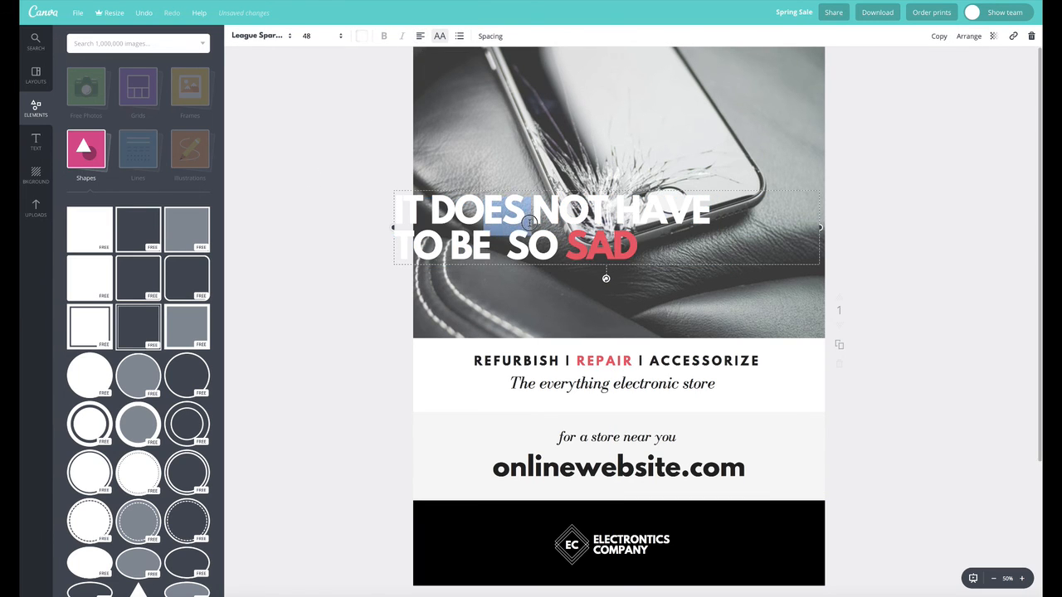
- Narrow the headline's text box so the text wraps into five lines, and place it beside the cracked phone
{"action": "left_click_drag", "start_coordinate": [405, 188], "coordinate": [501, 199]}
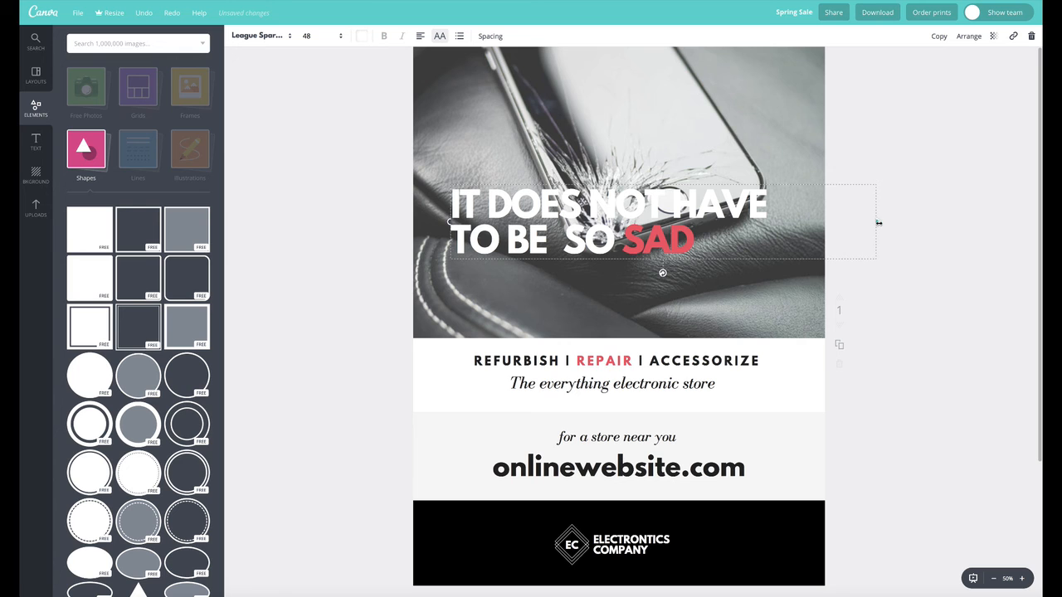
{"action": "left_click_drag", "start_coordinate": [876, 221], "coordinate": [594, 223]}
{"action": "left_click_drag", "start_coordinate": [504, 211], "coordinate": [499, 153]}
- Remove the extra space before "SO" in the headline
{"action": "double_click", "coordinate": [456, 290]}
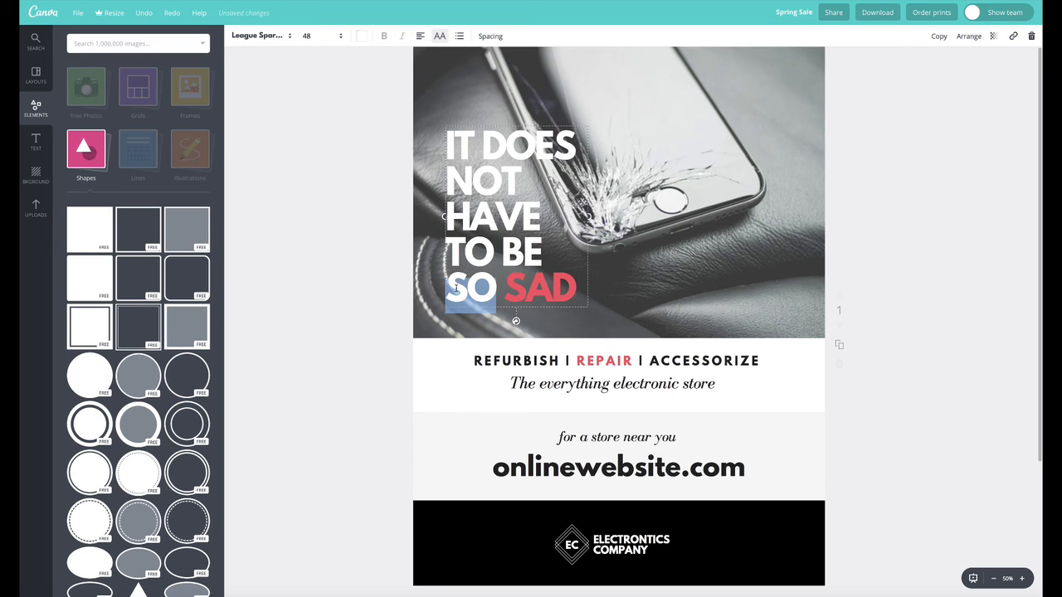
{"action": "left_click", "coordinate": [293, 185]}
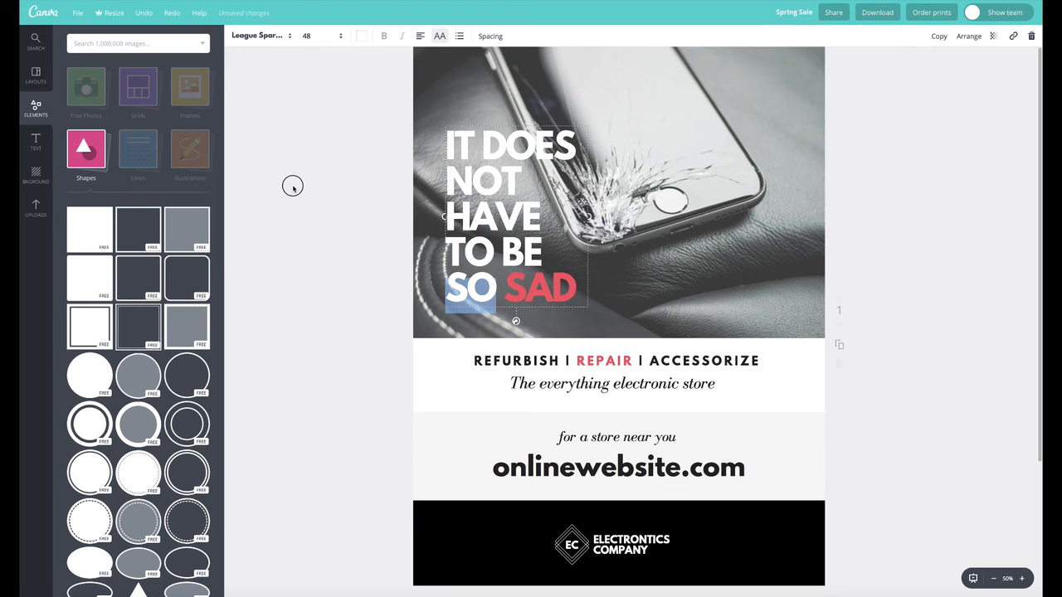
{"action": "left_click", "coordinate": [450, 283]}
{"action": "left_click", "coordinate": [449, 283]}
{"action": "key", "text": "BackSpace"}
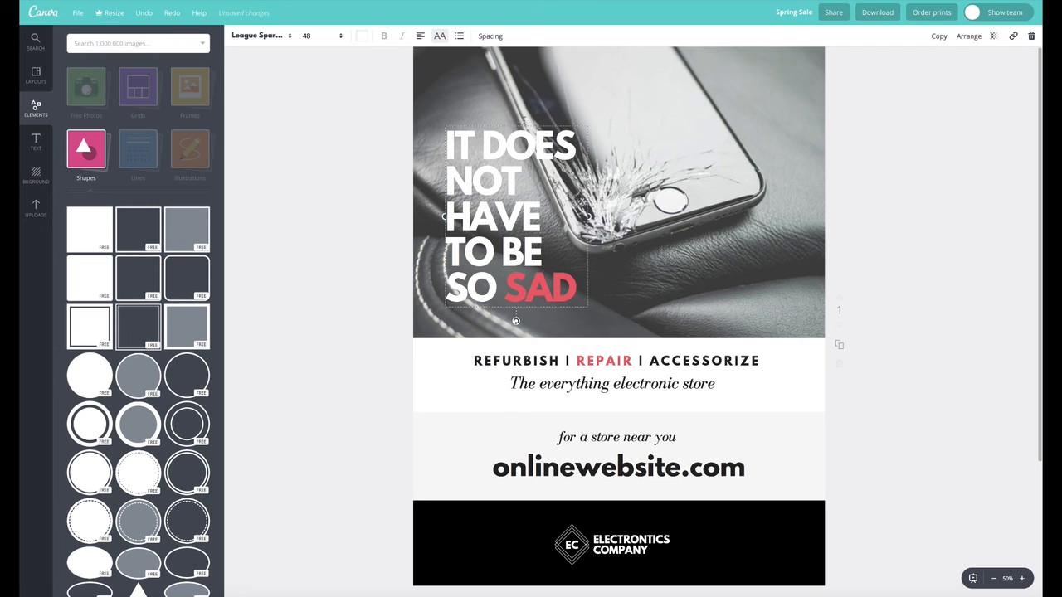
- Shift the cracked-phone photo to the right and move the stacked headline slightly right and down over it
{"action": "left_click", "coordinate": [673, 159]}
{"action": "left_click_drag", "start_coordinate": [695, 145], "coordinate": [710, 147]}
{"action": "left_click_drag", "start_coordinate": [482, 147], "coordinate": [506, 153]}
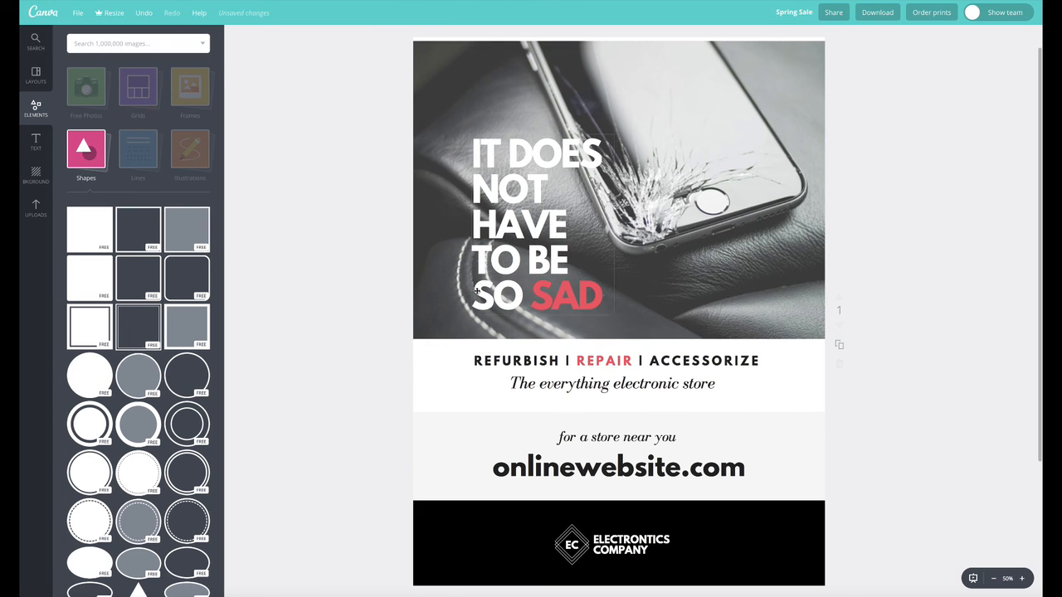